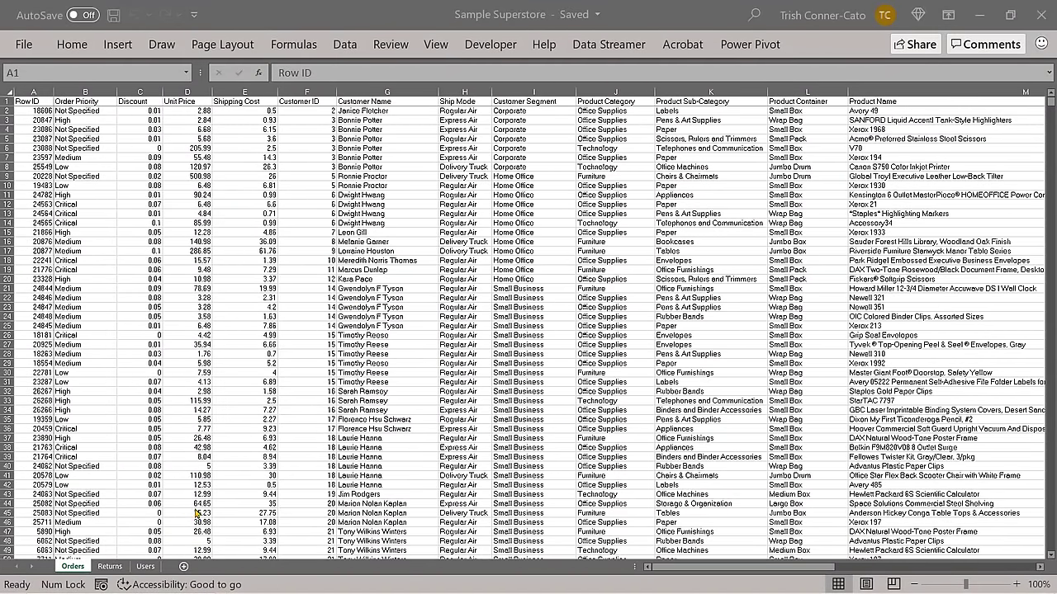
Step: Review the Returns and Users worksheets of the Sample Superstore workbook
{"action": "left_click", "coordinate": [111, 568]}
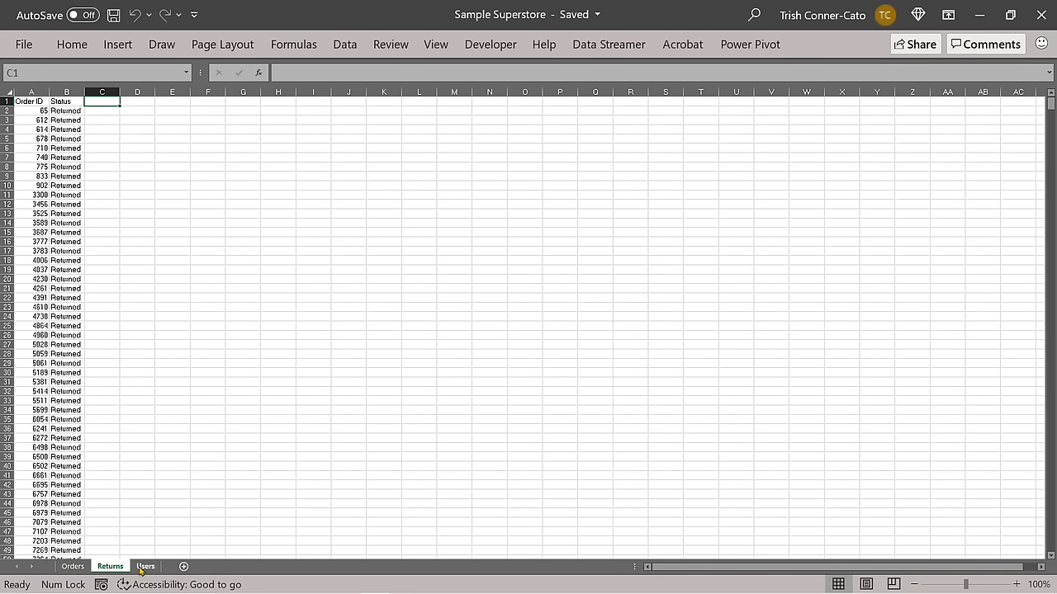
{"action": "left_click", "coordinate": [144, 567]}
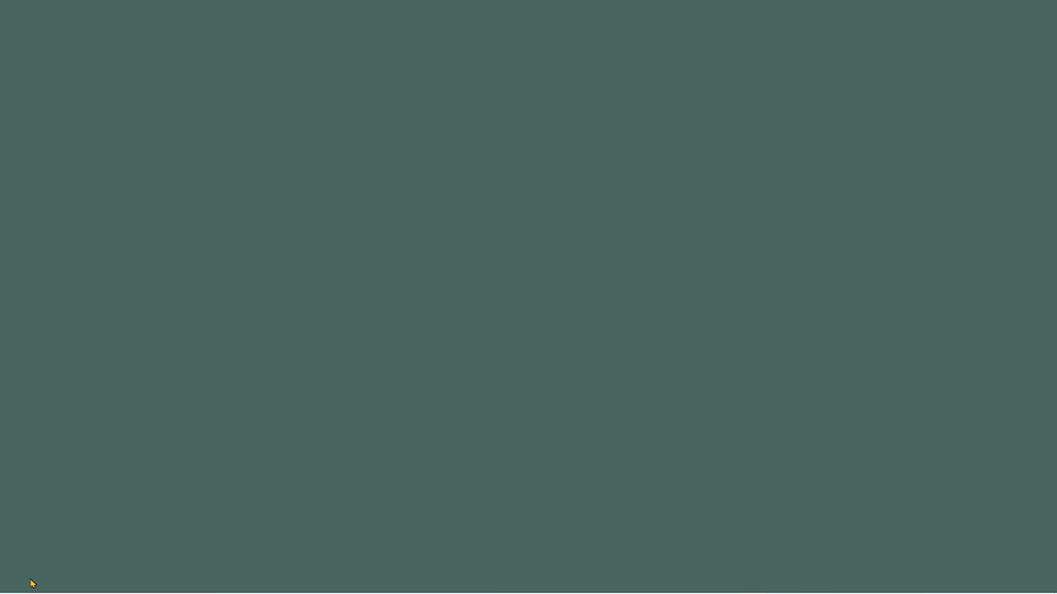
Step: Launch Power BI Desktop and start signing in from its welcome screen
{"action": "mouse_move", "coordinate": [32, 593]}
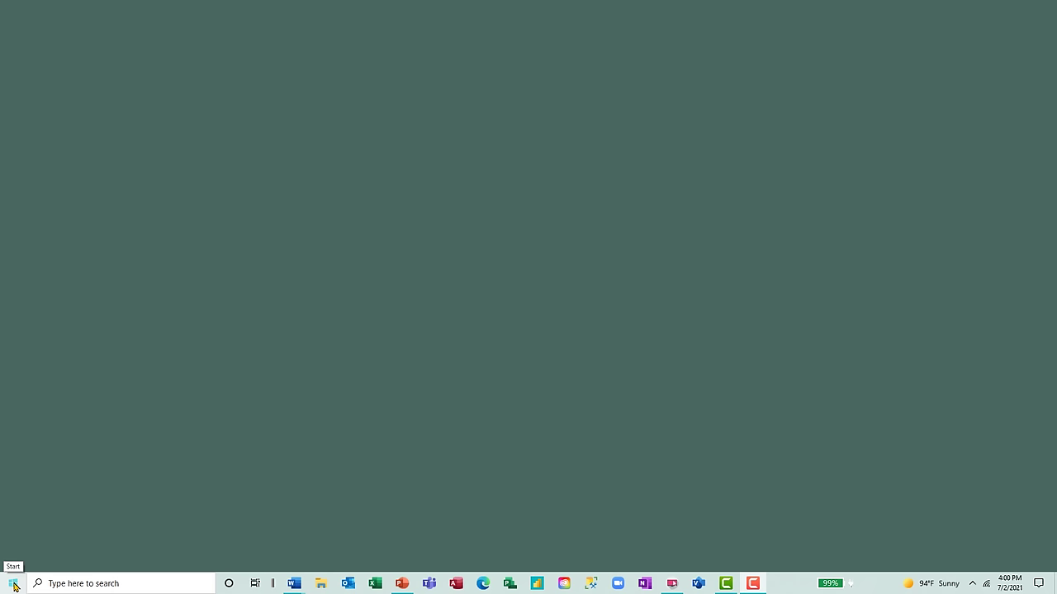
{"action": "left_click", "coordinate": [13, 585]}
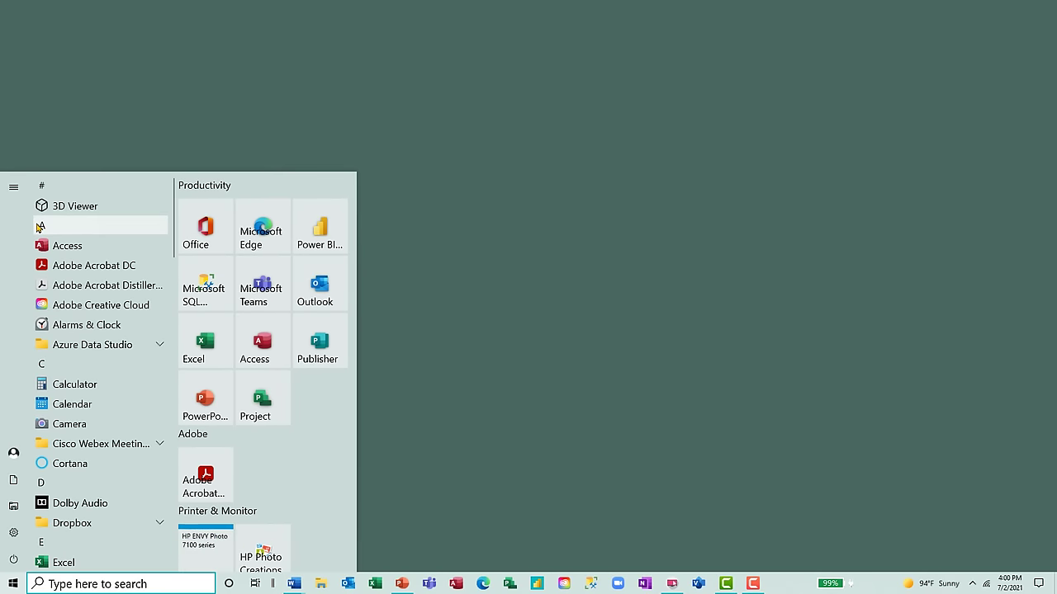
{"action": "left_click", "coordinate": [39, 226]}
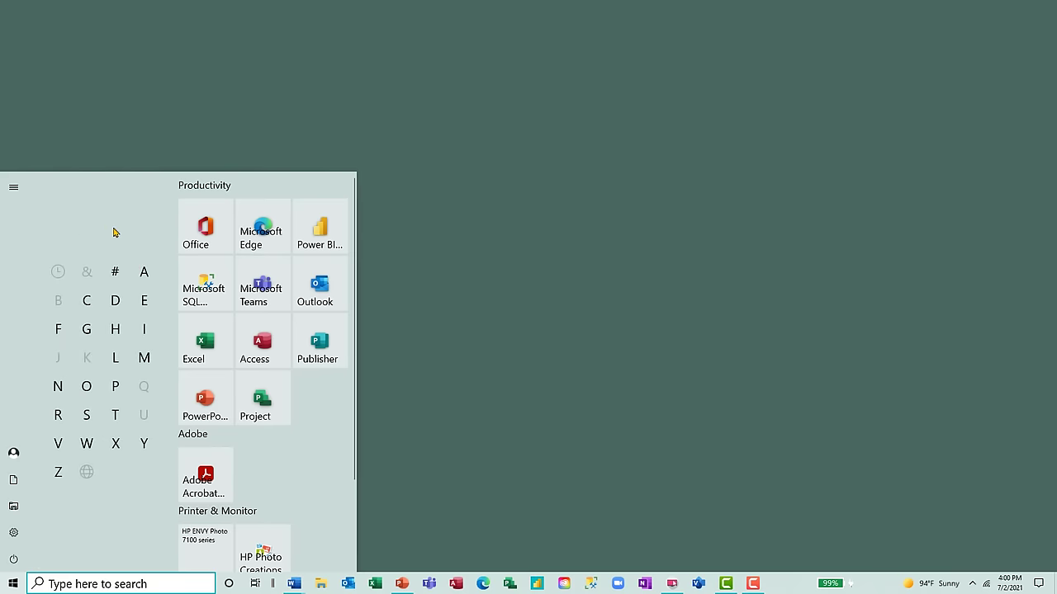
{"action": "left_click", "coordinate": [115, 388]}
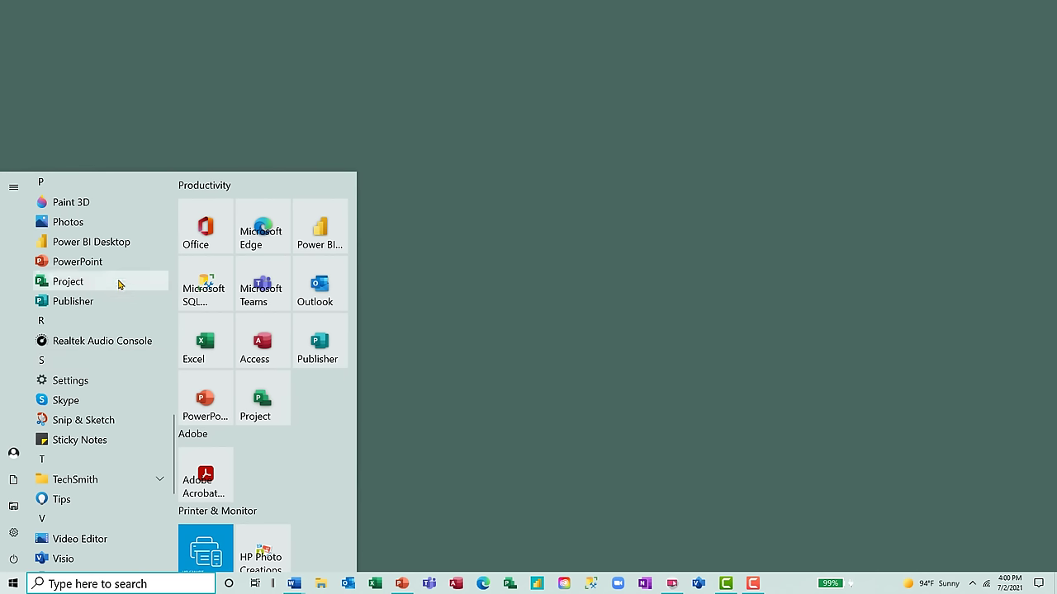
{"action": "left_click", "coordinate": [91, 241]}
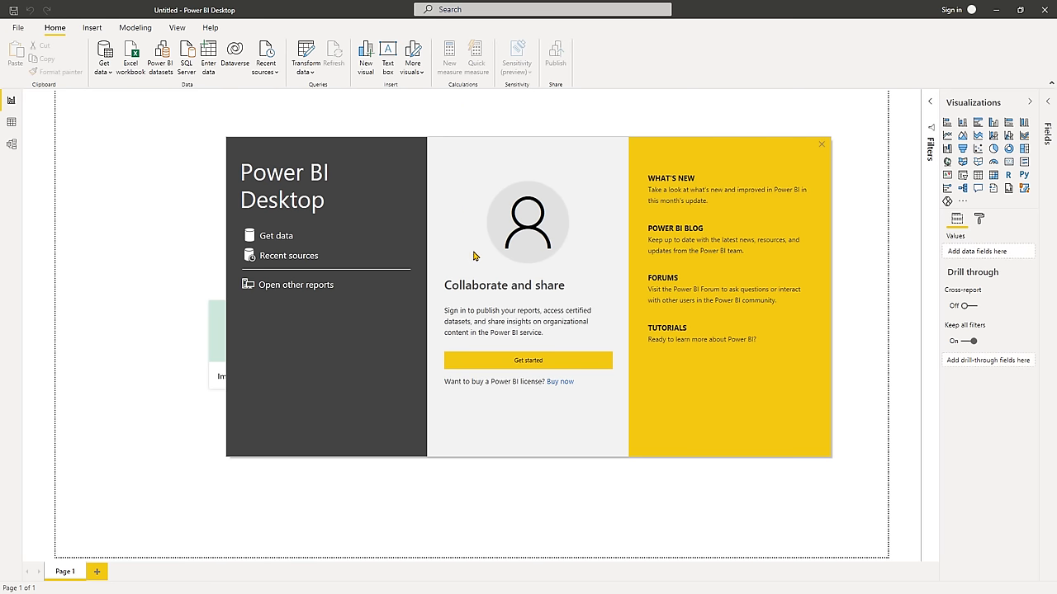
{"action": "left_click", "coordinate": [534, 367]}
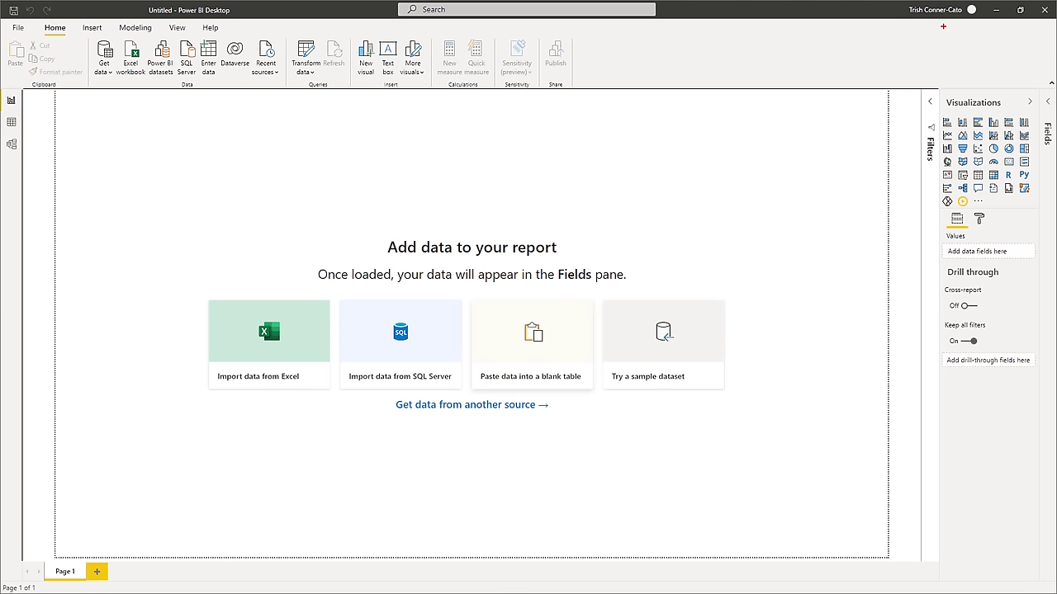
{"action": "left_click_drag", "start_coordinate": [937, 28], "coordinate": [892, 82]}
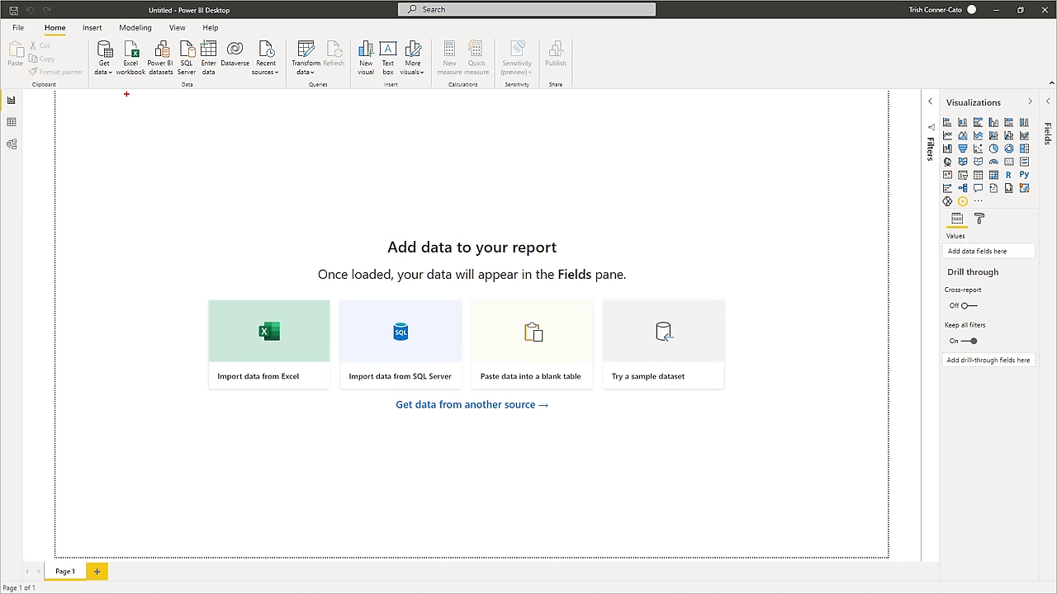
{"action": "left_click_drag", "start_coordinate": [126, 94], "coordinate": [126, 166]}
Step: Connect to the Sample Superstore Excel workbook in the Class Files - Working Directory folder and preview its Orders sheet
{"action": "left_click", "coordinate": [132, 64]}
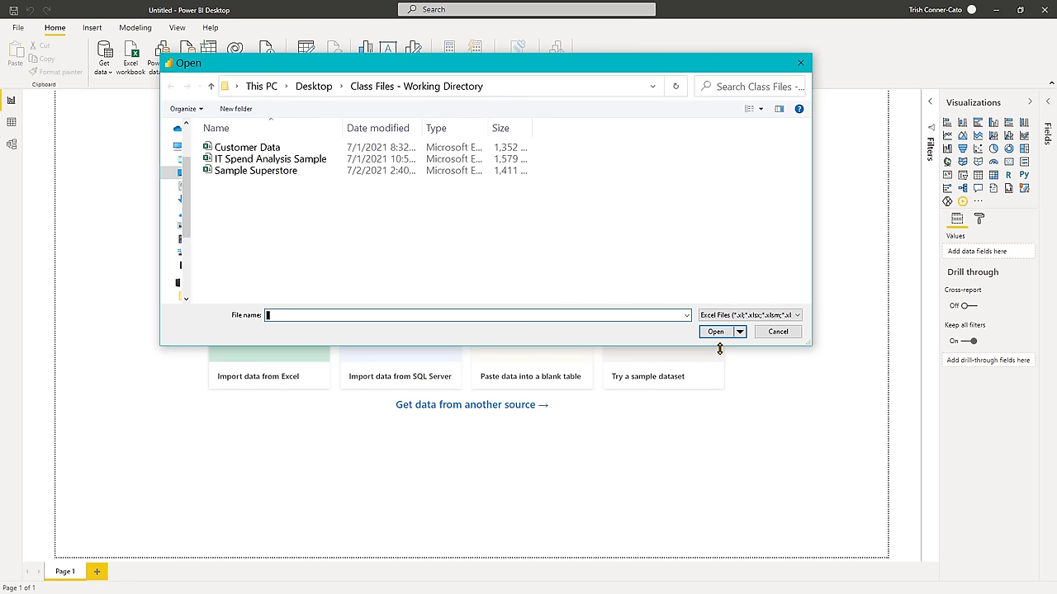
{"action": "double_click", "coordinate": [256, 171]}
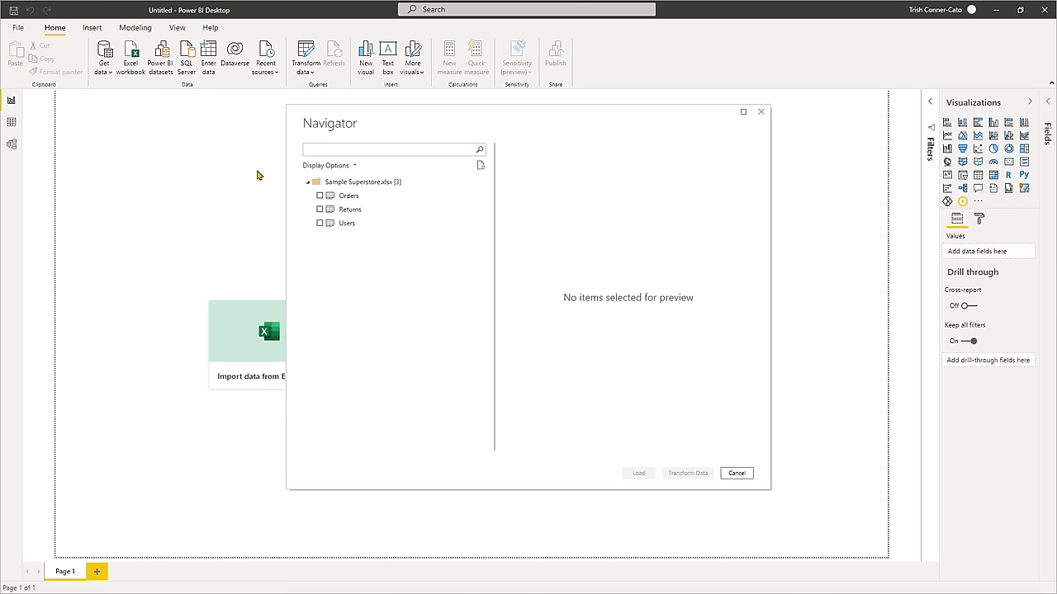
{"action": "left_click", "coordinate": [326, 198]}
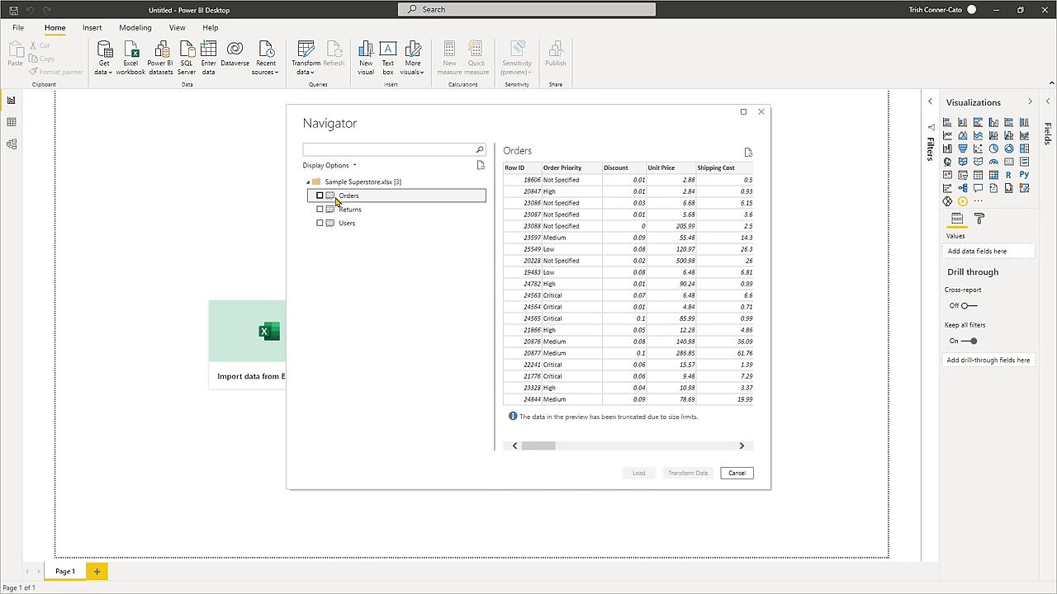
{"action": "left_click", "coordinate": [555, 449]}
{"action": "mouse_move", "coordinate": [556, 448]}
{"action": "left_mouse_down"}
{"action": "mouse_move", "coordinate": [677, 450]}
{"action": "mouse_move", "coordinate": [551, 457]}
{"action": "left_mouse_up"}
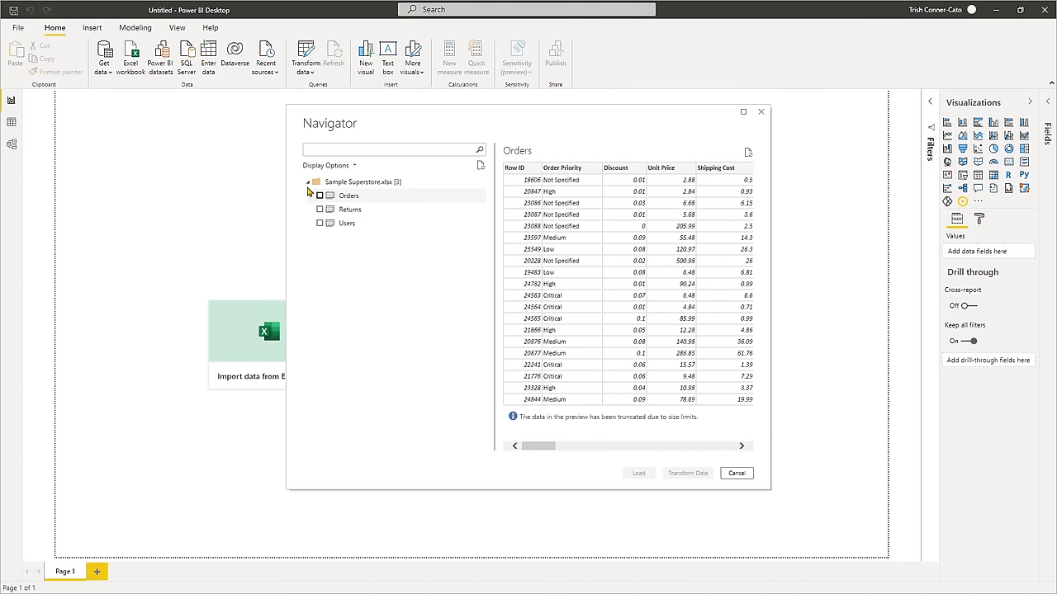
Step: Include the Orders, Returns and Users sheets and load them into the report
{"action": "left_click", "coordinate": [320, 195]}
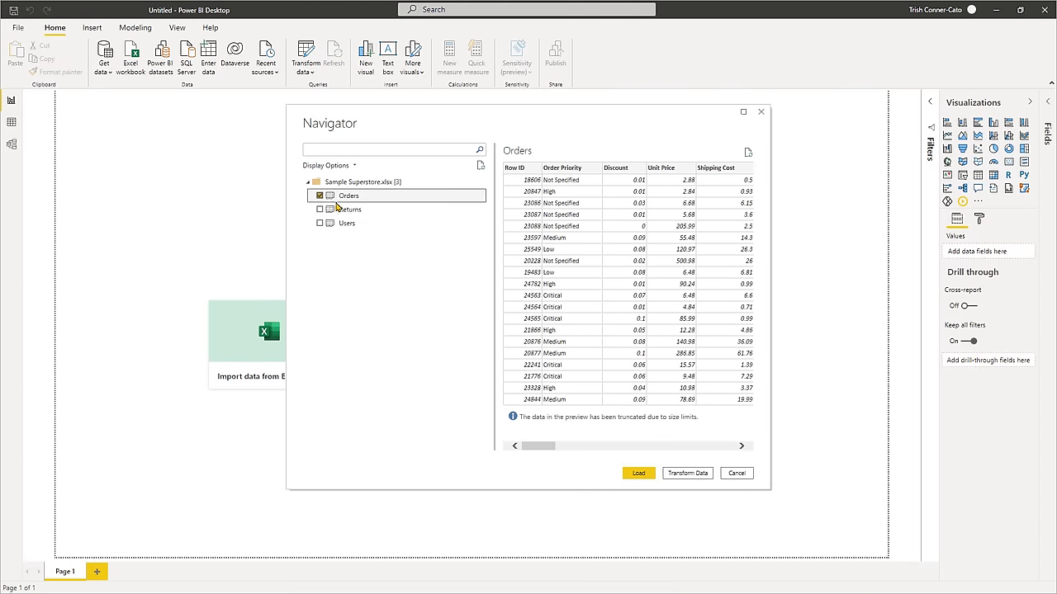
{"action": "left_click", "coordinate": [319, 211]}
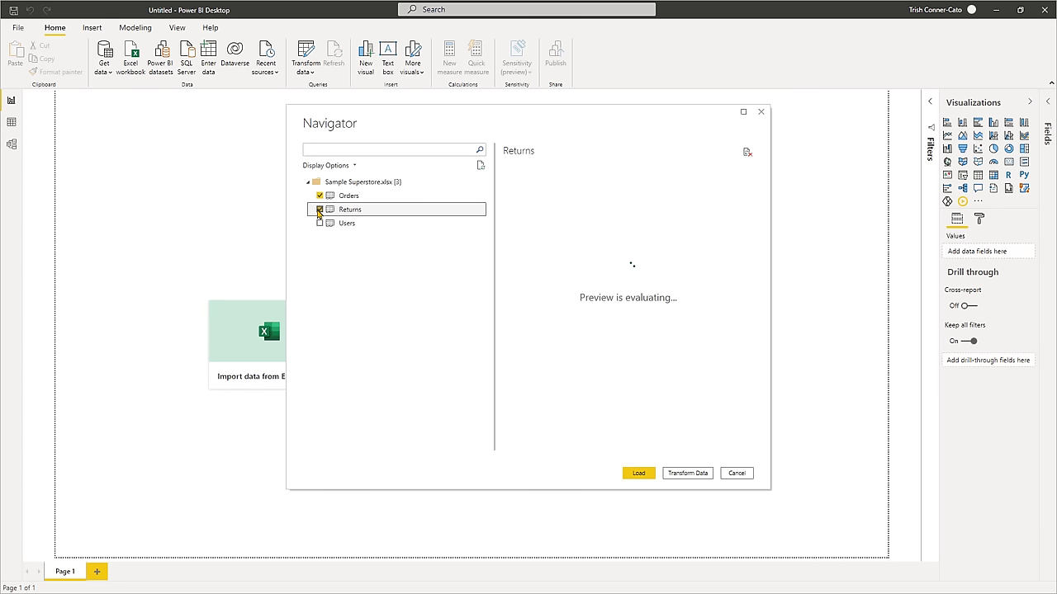
{"action": "left_click", "coordinate": [319, 224]}
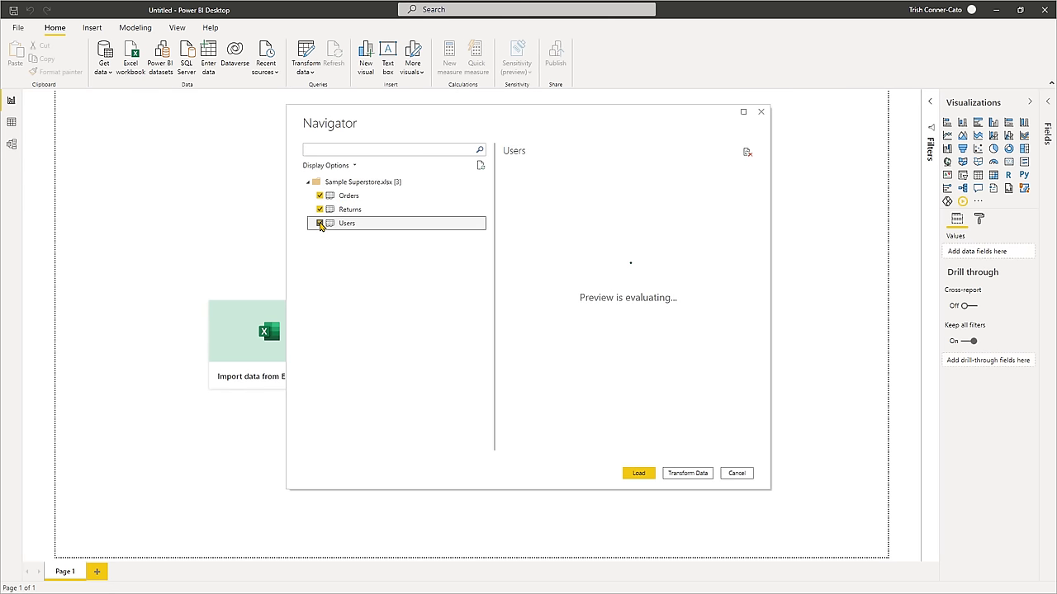
{"action": "left_click", "coordinate": [320, 223]}
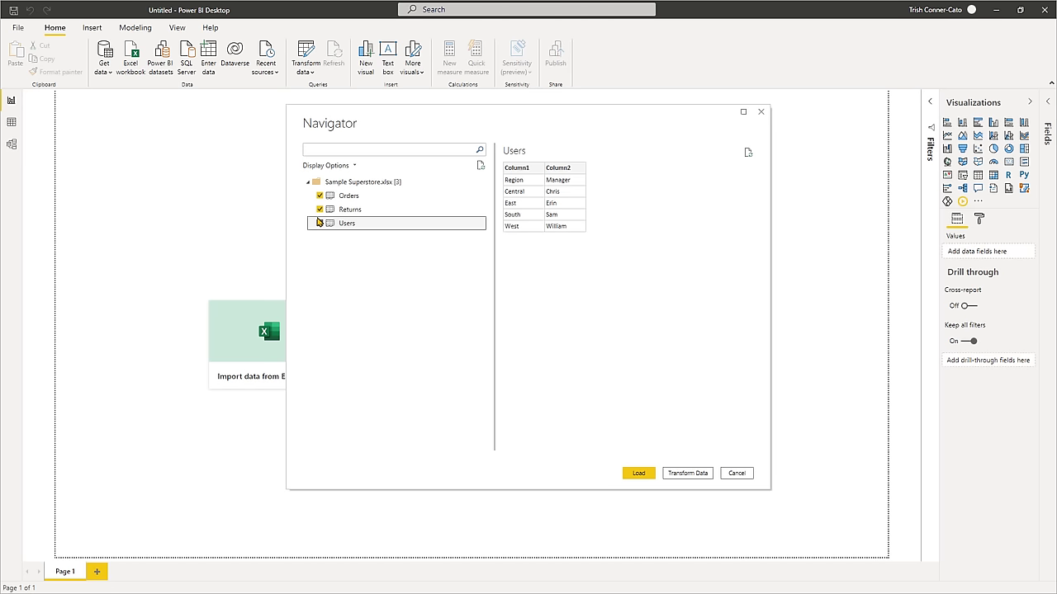
{"action": "left_click", "coordinate": [320, 223]}
{"action": "left_click", "coordinate": [637, 474]}
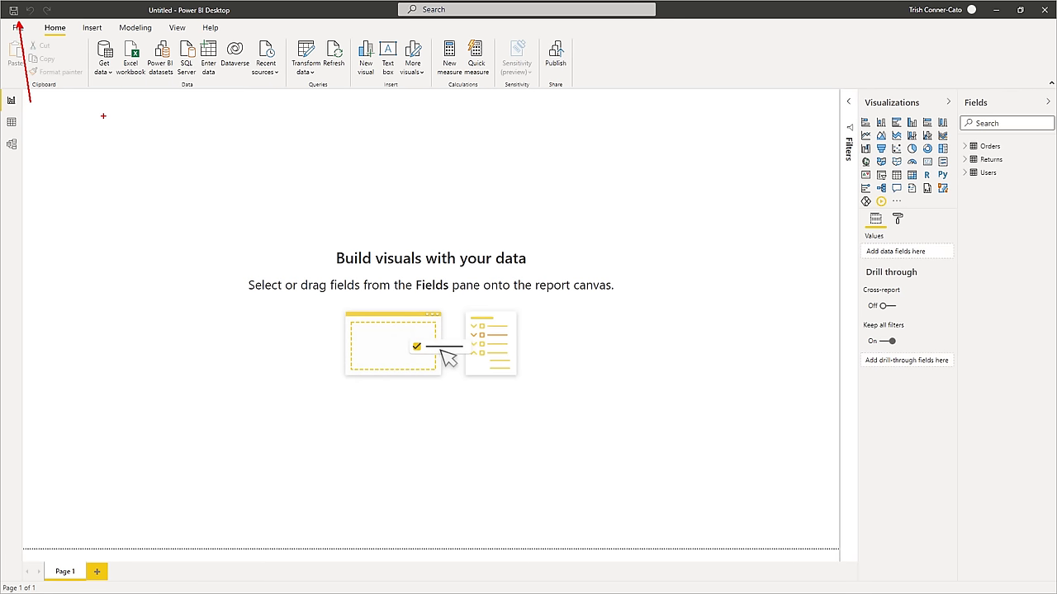
Step: Save the report as Sample Superstore in the Power BI file (*.pbix) format in the Class Files - Working Directory folder
{"action": "key", "text": "Escape"}
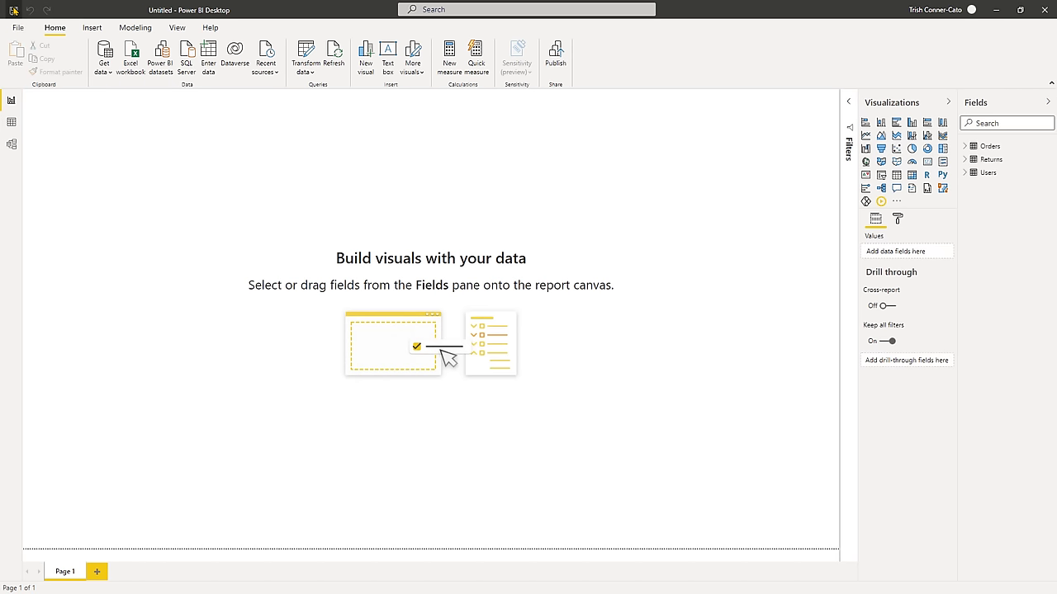
{"action": "left_click", "coordinate": [13, 10]}
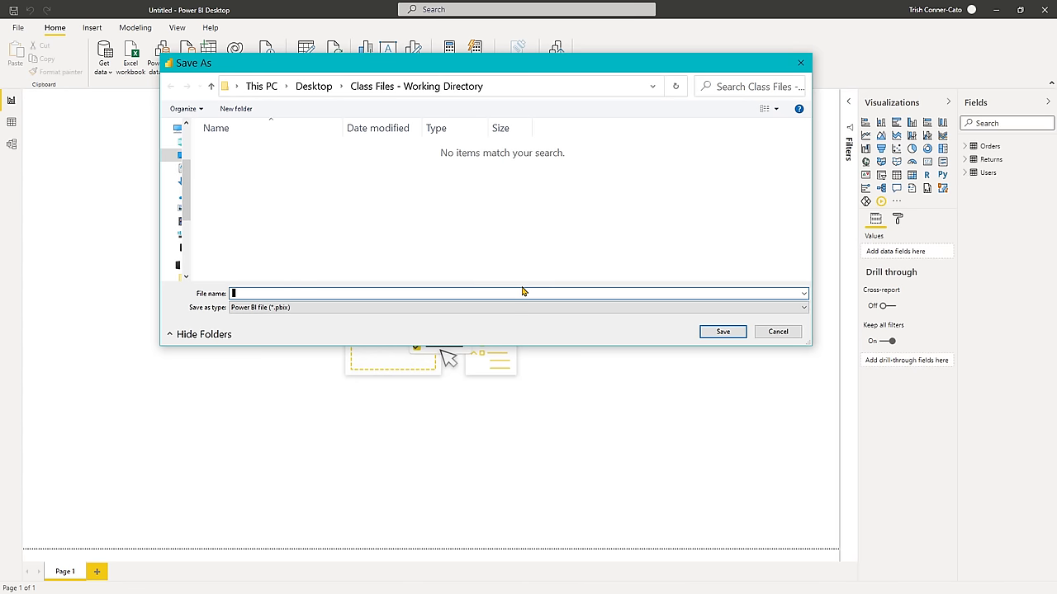
{"action": "type", "text": "Sampl"}
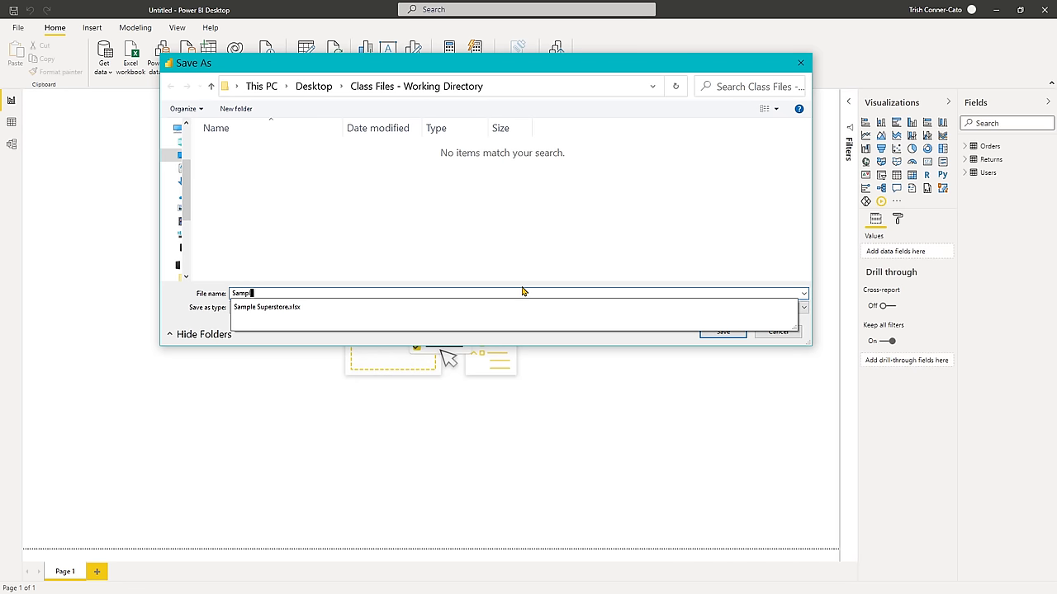
{"action": "type", "text": "e Superstore"}
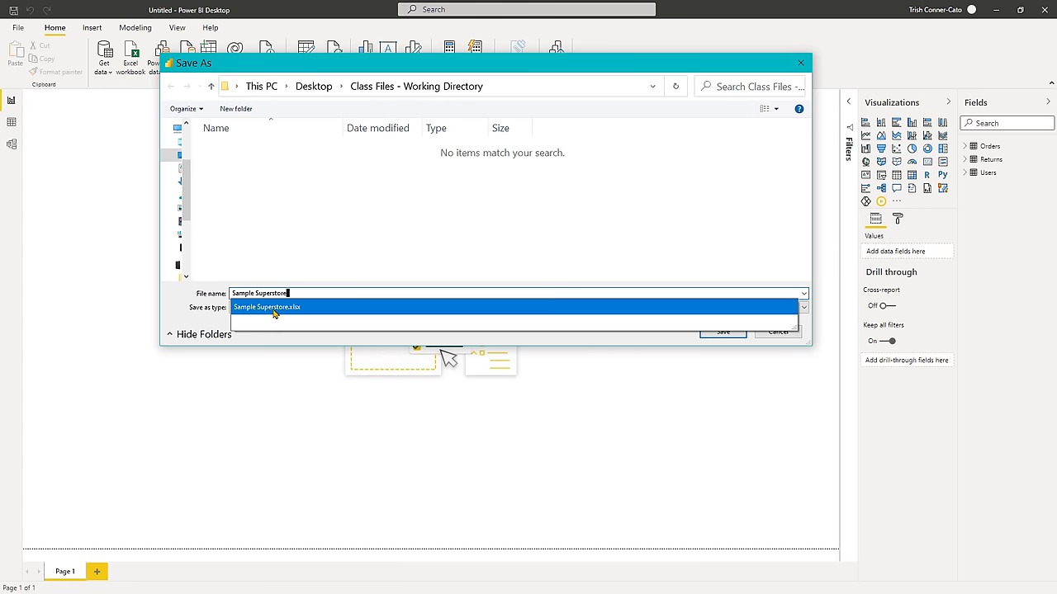
{"action": "left_click", "coordinate": [248, 338]}
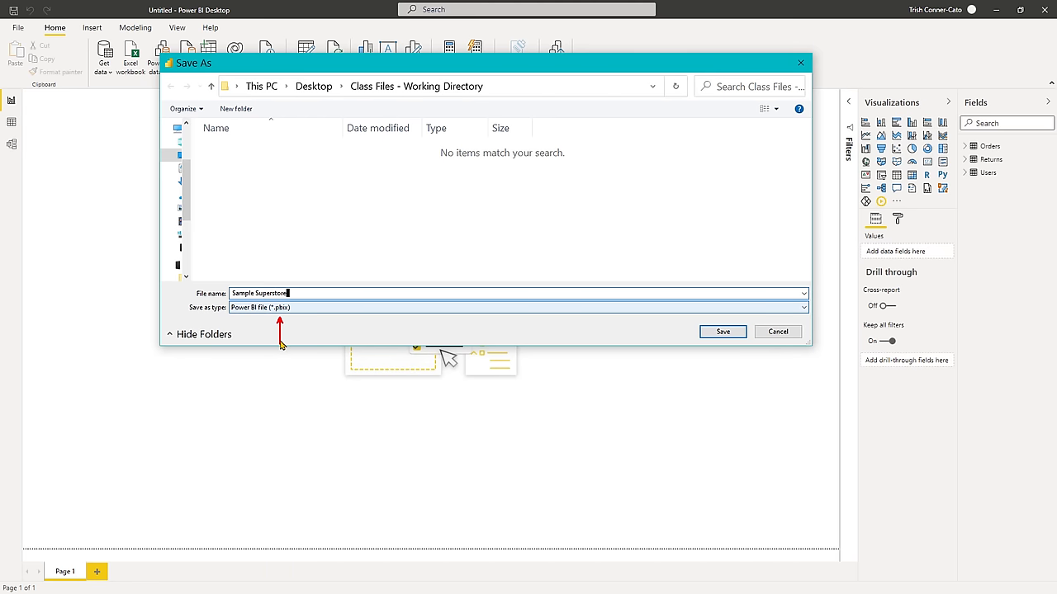
{"action": "key", "text": "ctrl+a"}
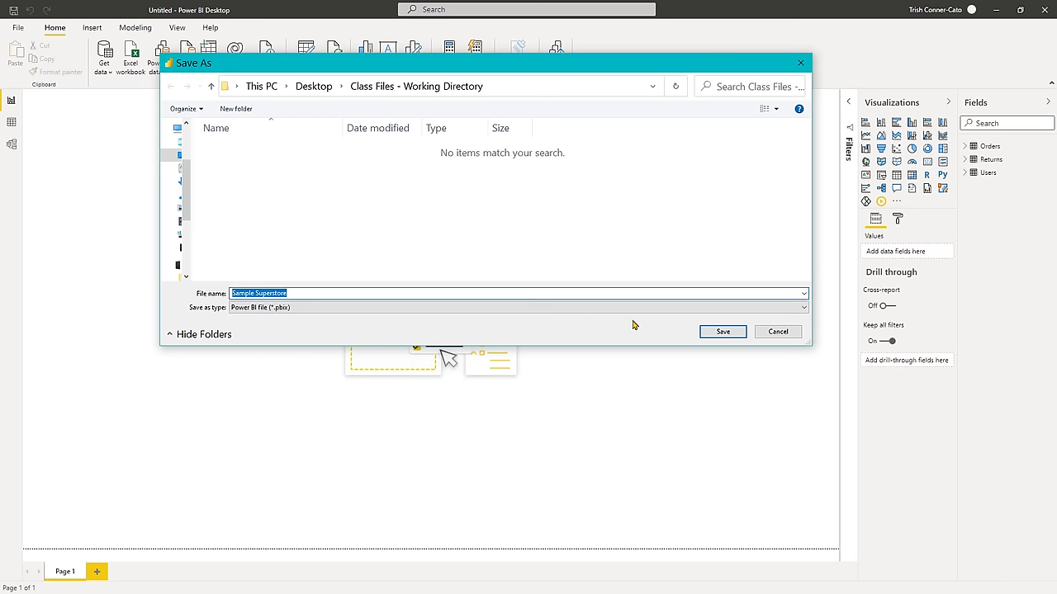
{"action": "left_click", "coordinate": [805, 313]}
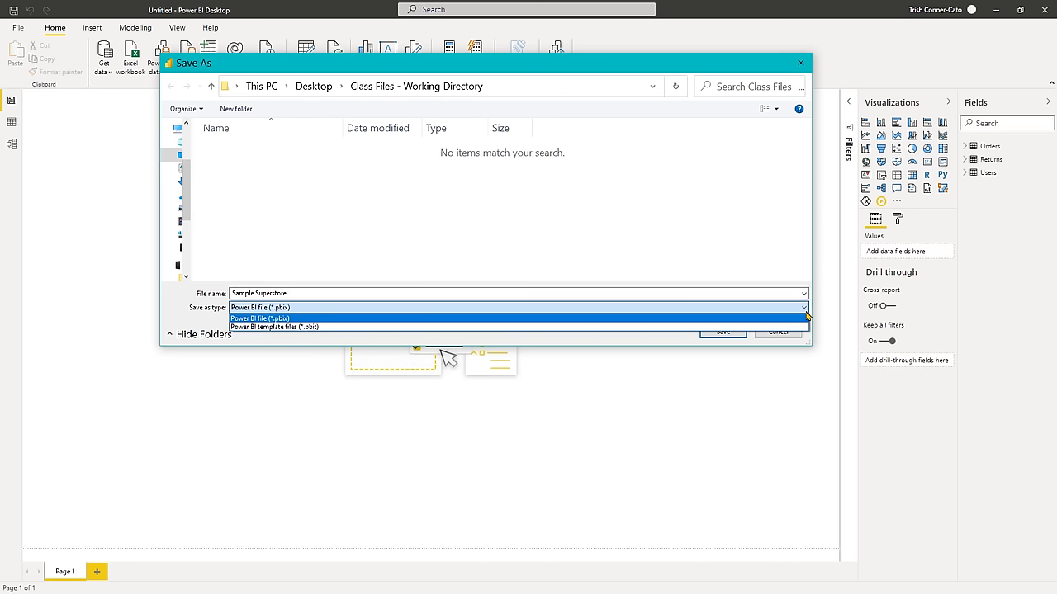
{"action": "left_click", "coordinate": [730, 309]}
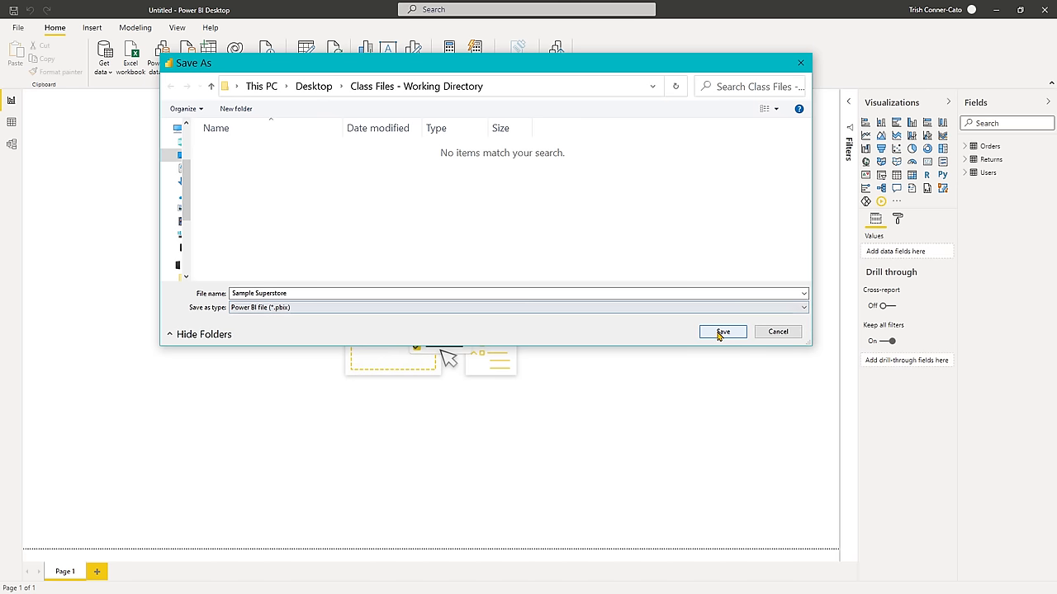
{"action": "left_click", "coordinate": [719, 333]}
{"action": "left_click", "coordinate": [721, 333]}
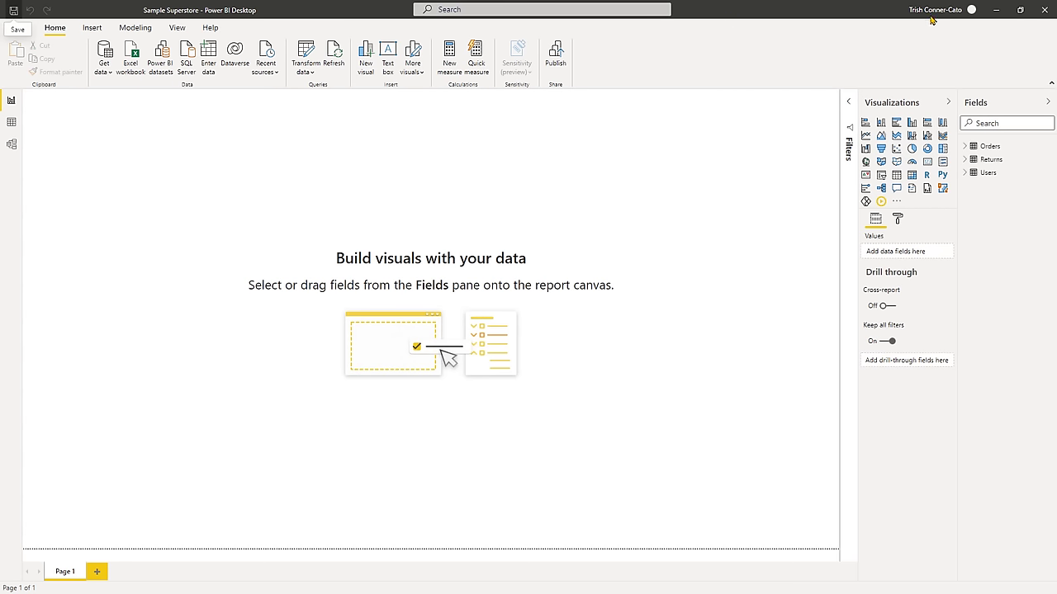
{"action": "mouse_move", "coordinate": [938, 16]}
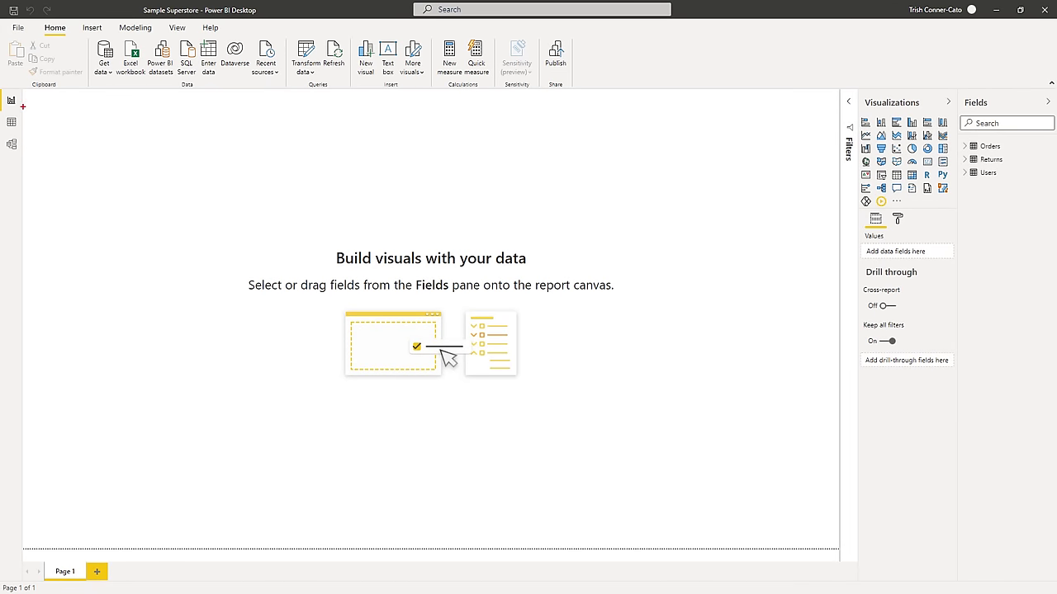
{"action": "left_click_drag", "start_coordinate": [28, 104], "coordinate": [96, 105]}
{"action": "left_click_drag", "start_coordinate": [29, 122], "coordinate": [97, 122]}
{"action": "left_click_drag", "start_coordinate": [30, 145], "coordinate": [92, 146]}
{"action": "key", "text": "Escape"}
{"action": "left_click_drag", "start_coordinate": [27, 580], "coordinate": [26, 501]}
{"action": "left_click_drag", "start_coordinate": [821, 101], "coordinate": [744, 101]}
{"action": "key", "text": "Escape"}
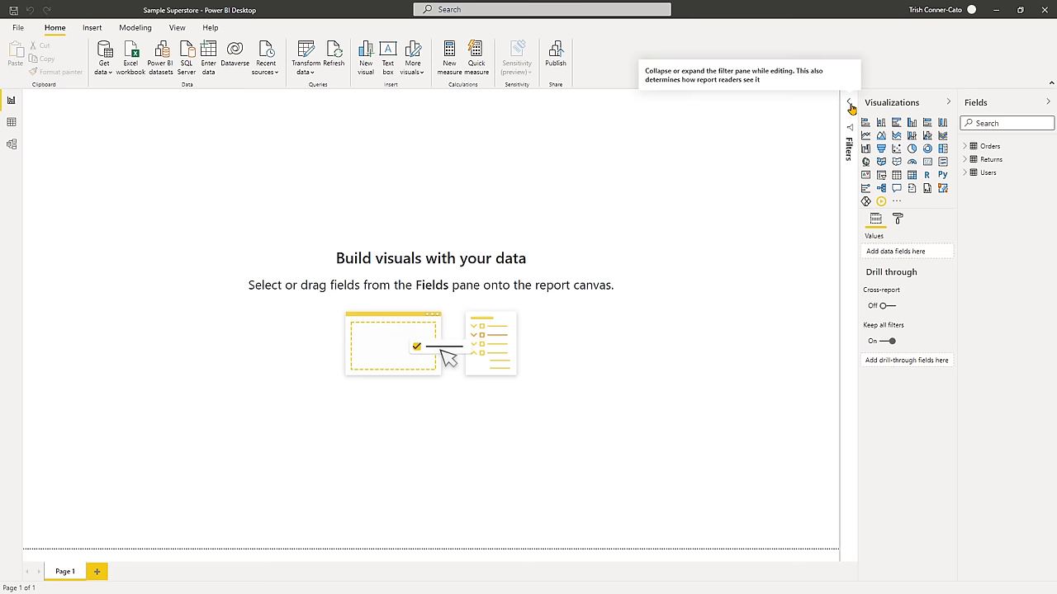
Step: Show the Filters pane and expand the Orders table's fields down to the levels of the Order Date hierarchy
{"action": "left_click", "coordinate": [851, 108]}
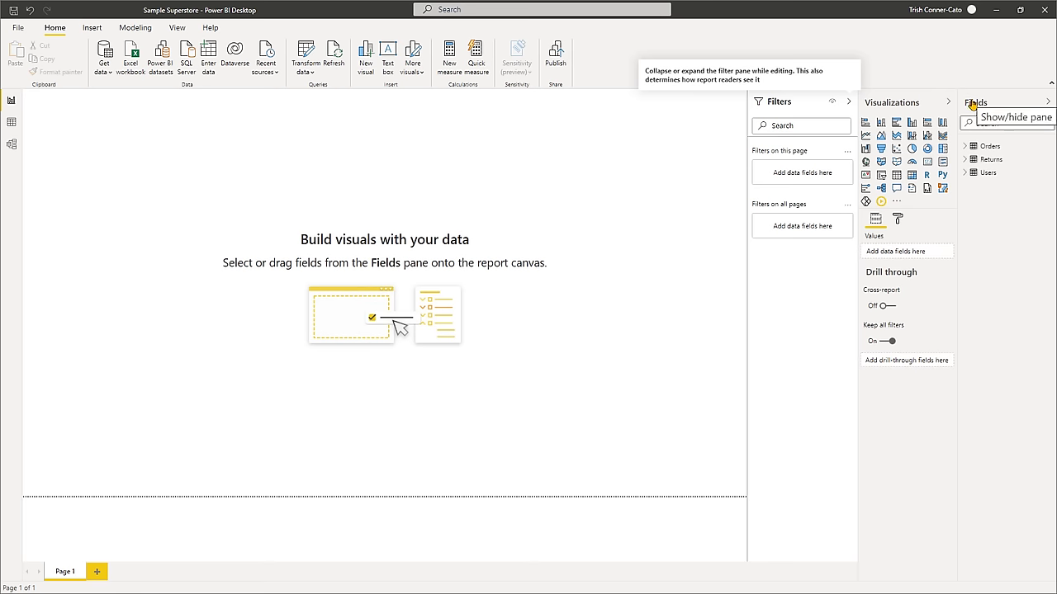
{"action": "left_click", "coordinate": [964, 147]}
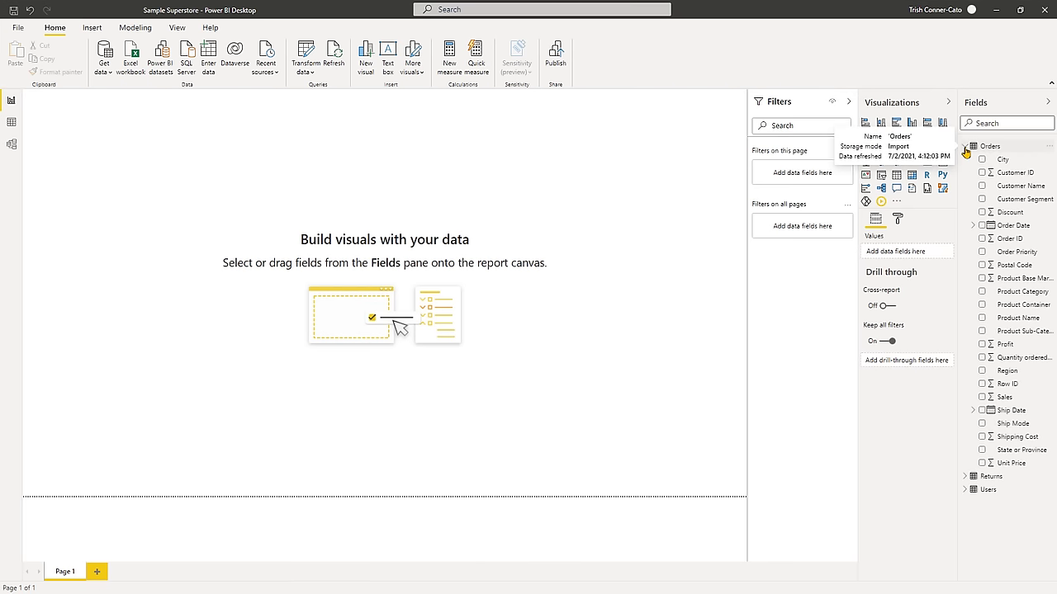
{"action": "left_click", "coordinate": [965, 148]}
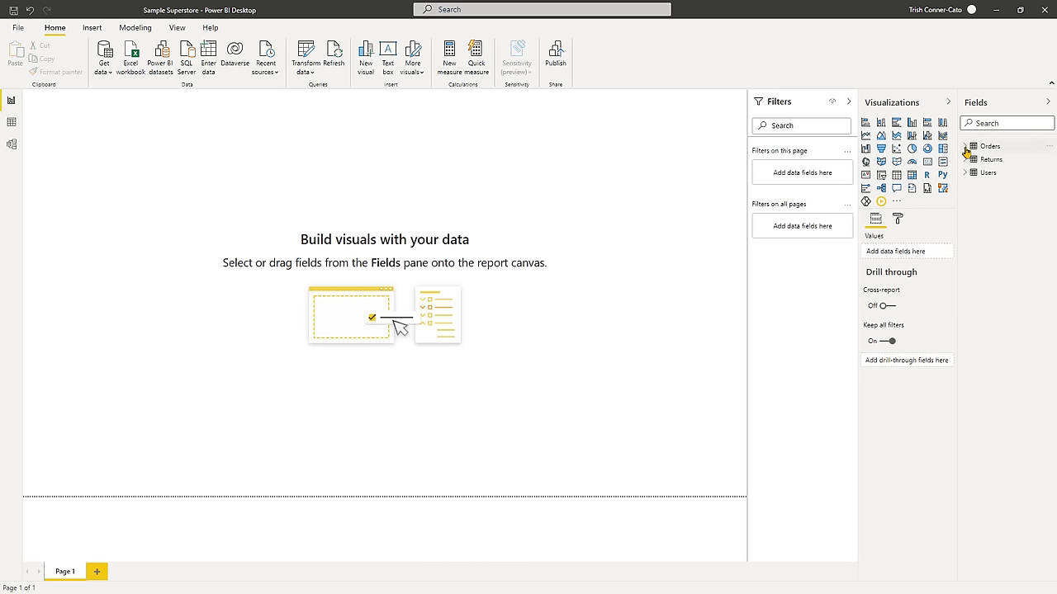
{"action": "left_click", "coordinate": [965, 147]}
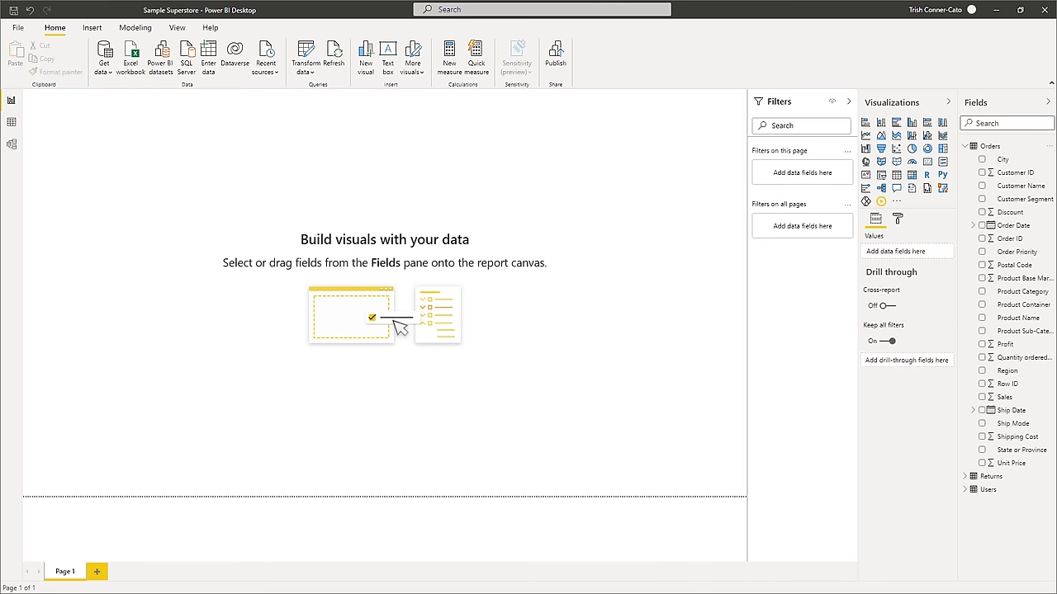
{"action": "left_click", "coordinate": [974, 225]}
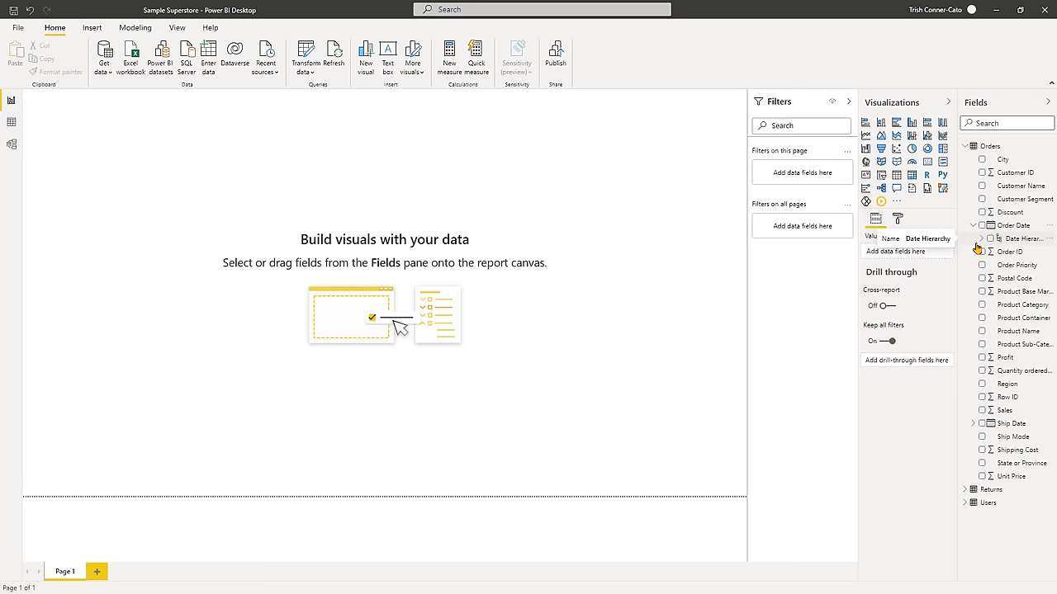
{"action": "left_click", "coordinate": [981, 239]}
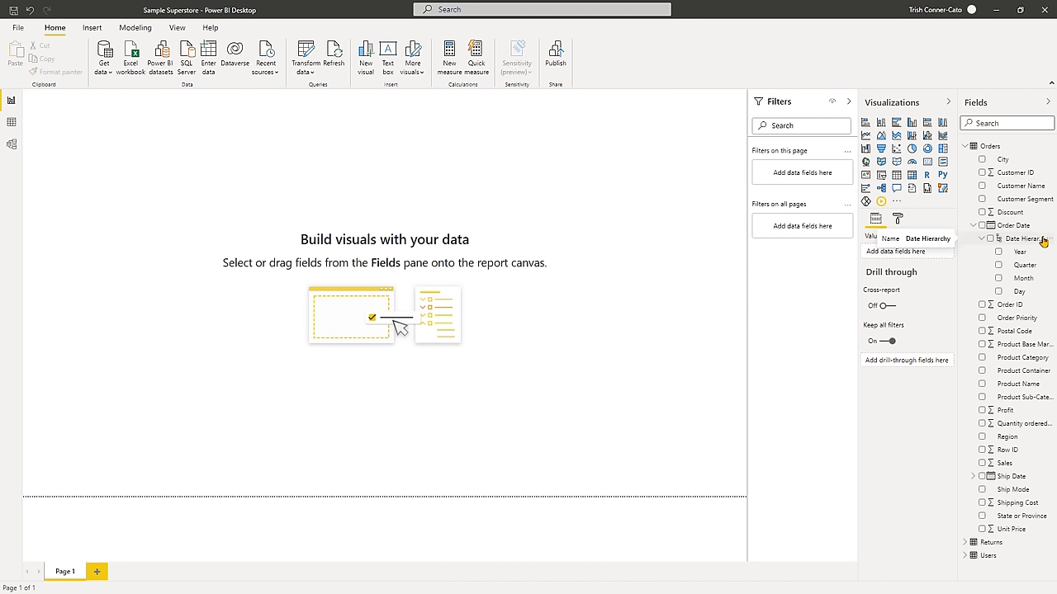
Step: Collapse the Date Hierarchy and the Orders table, and expand the fields of the Returns and Users tables
{"action": "left_click", "coordinate": [983, 239]}
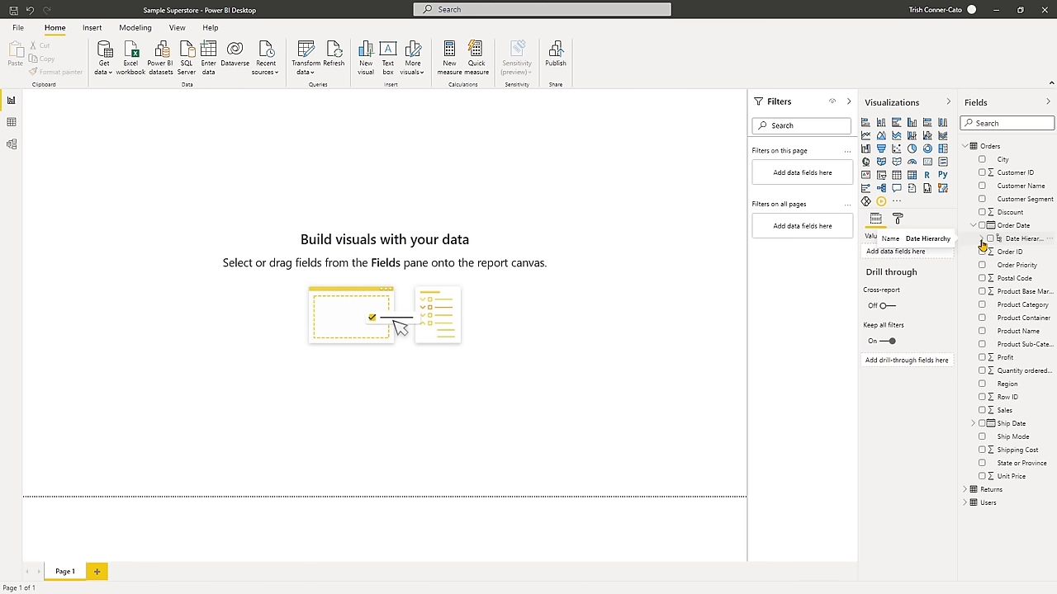
{"action": "left_click", "coordinate": [966, 147]}
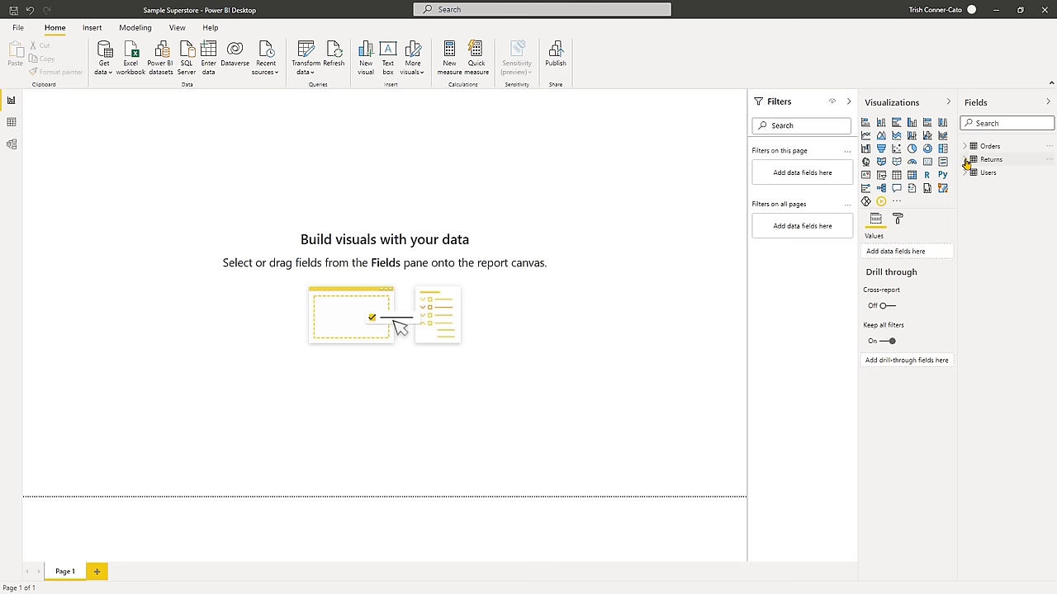
{"action": "left_click", "coordinate": [966, 160]}
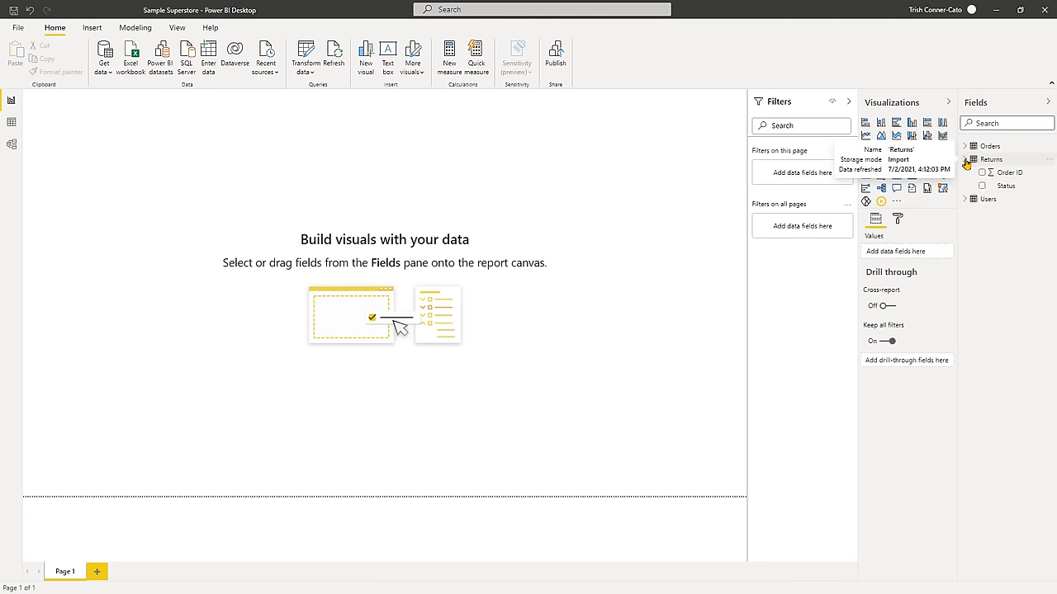
{"action": "left_click", "coordinate": [964, 200]}
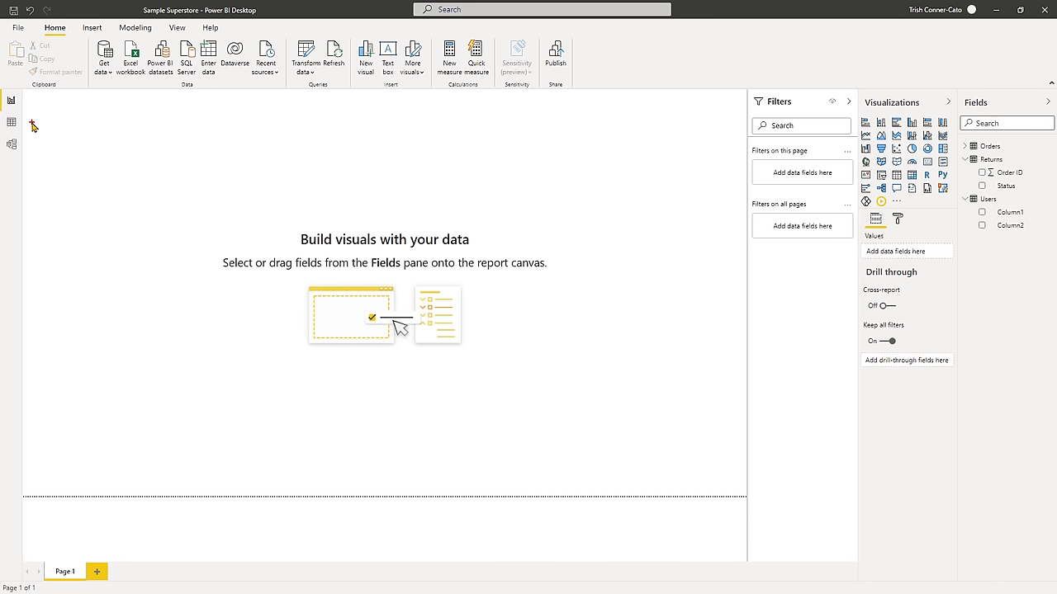
Step: Show the Orders table's records in Data view and locate its Profit column
{"action": "left_click_drag", "start_coordinate": [33, 124], "coordinate": [127, 122]}
{"action": "key", "text": "Escape"}
{"action": "left_click", "coordinate": [11, 124]}
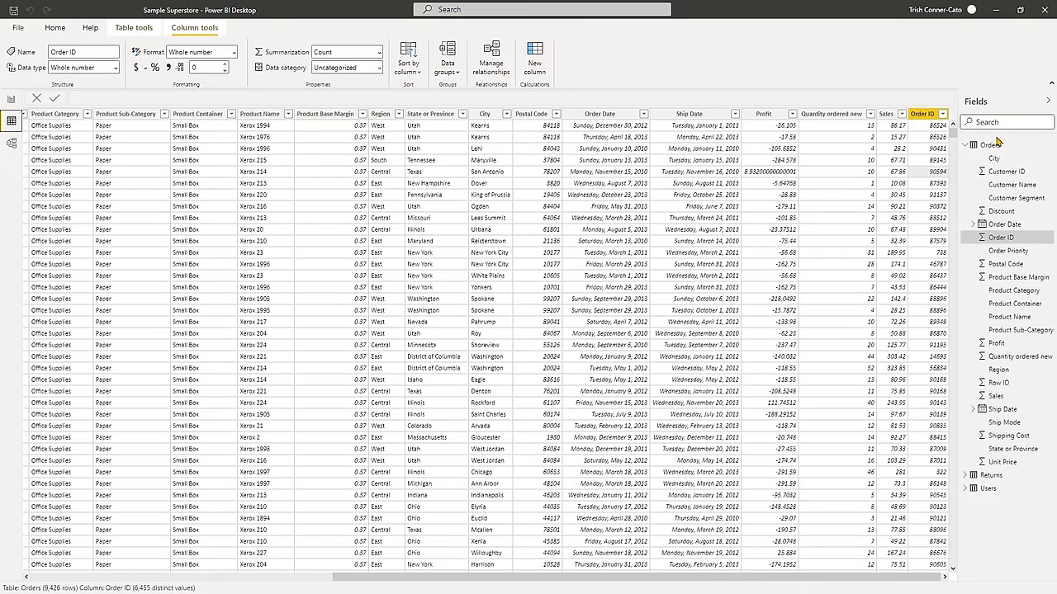
{"action": "left_click", "coordinate": [1006, 347]}
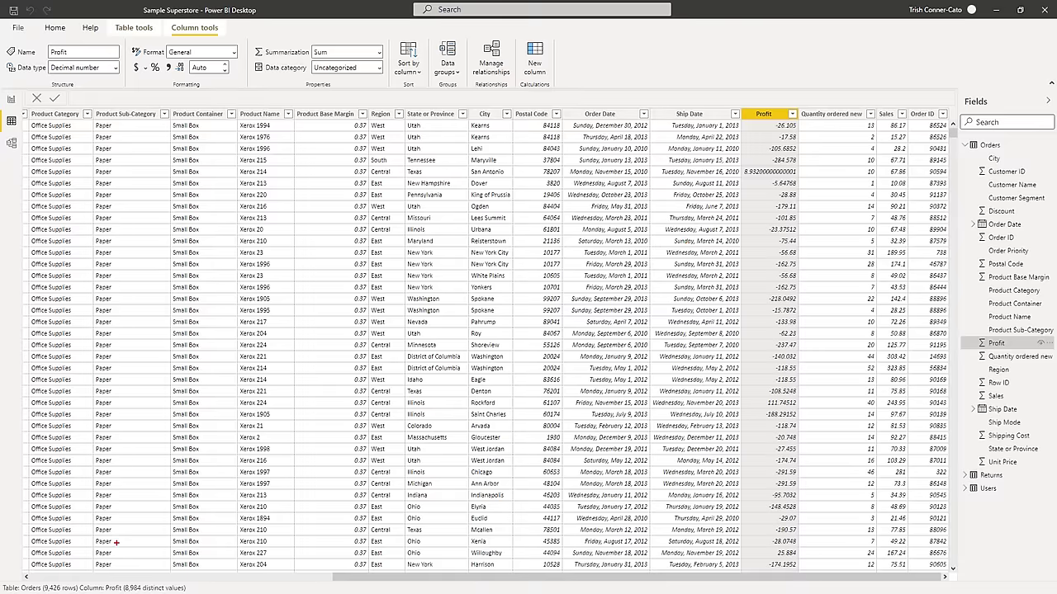
{"action": "left_click_drag", "start_coordinate": [106, 565], "coordinate": [121, 446]}
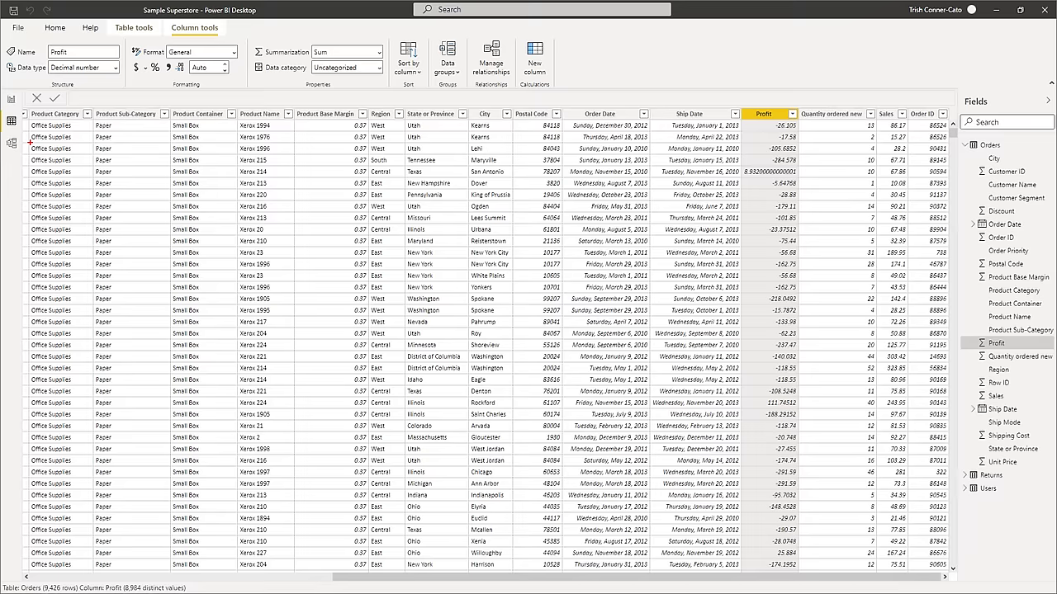
Step: Show the Orders, Returns and Users tables in Model view to examine their layout
{"action": "left_click_drag", "start_coordinate": [29, 142], "coordinate": [93, 142]}
{"action": "key", "text": "Escape"}
{"action": "left_click", "coordinate": [11, 145]}
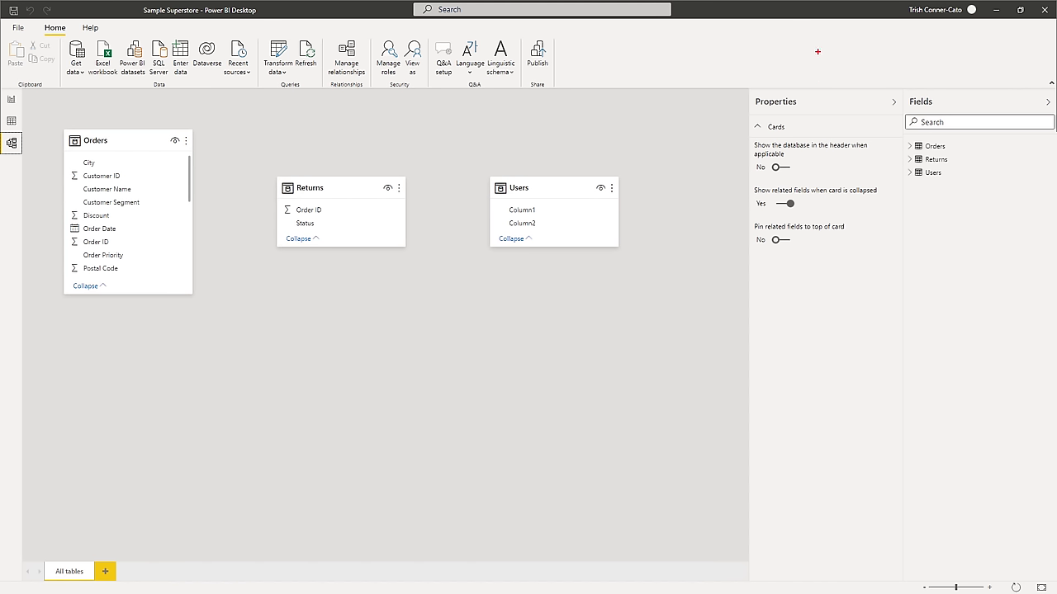
{"action": "left_click_drag", "start_coordinate": [824, 46], "coordinate": [824, 86]}
{"action": "key", "text": "Escape"}
{"action": "left_click_drag", "start_coordinate": [74, 555], "coordinate": [75, 484]}
{"action": "left_click_drag", "start_coordinate": [74, 484], "coordinate": [73, 482]}
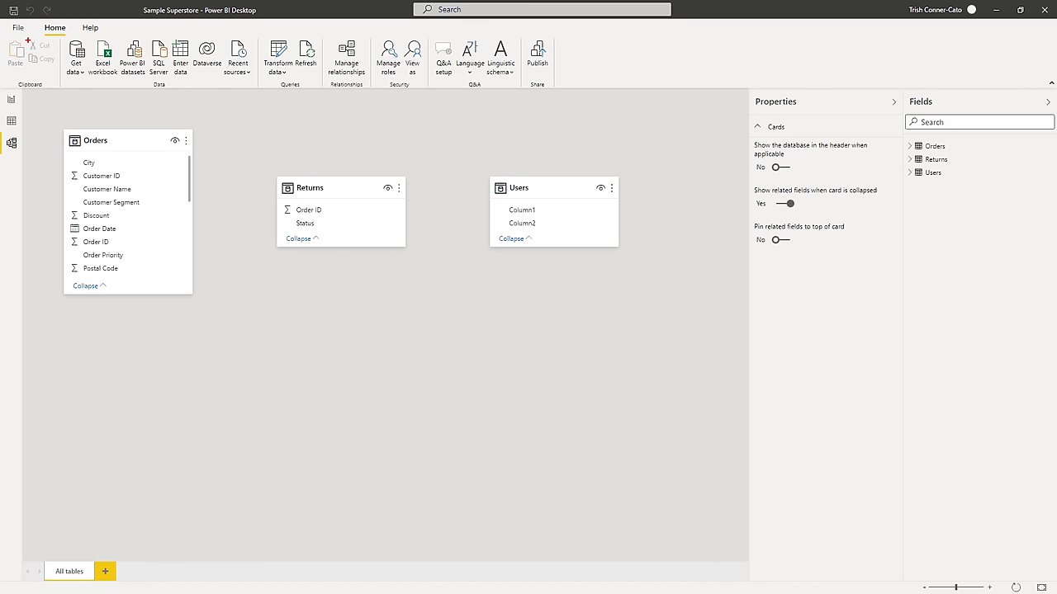
Step: Create a new blank report
{"action": "left_click_drag", "start_coordinate": [20, 36], "coordinate": [20, 87]}
{"action": "left_click", "coordinate": [19, 34]}
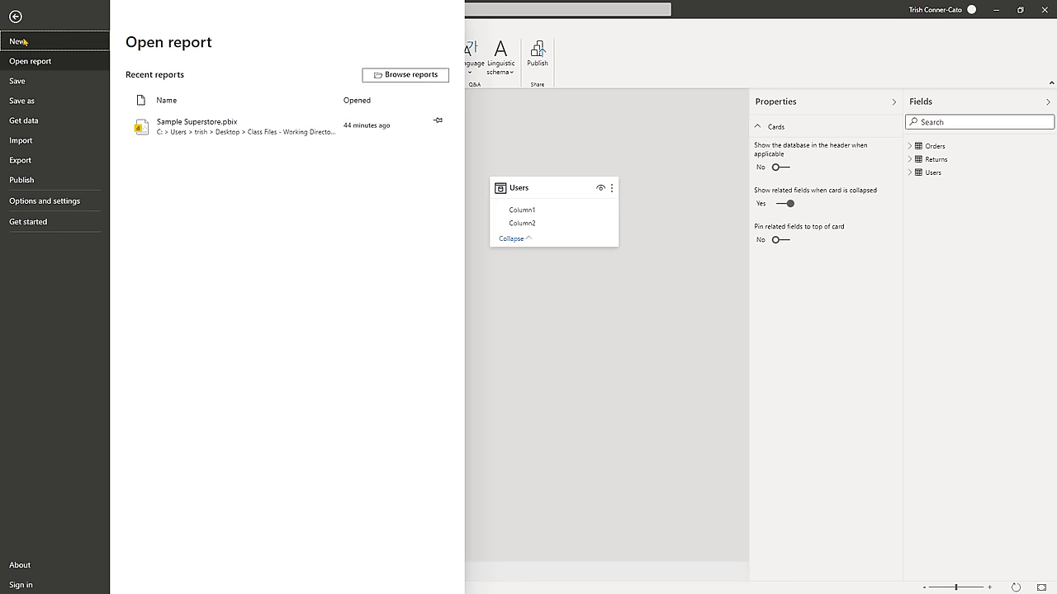
{"action": "left_click", "coordinate": [20, 41]}
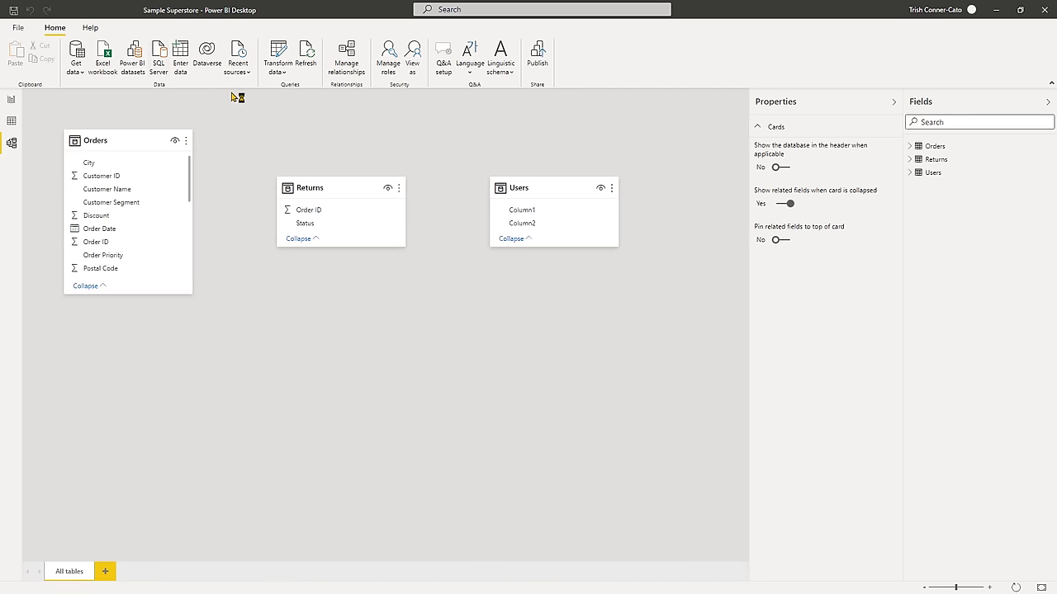
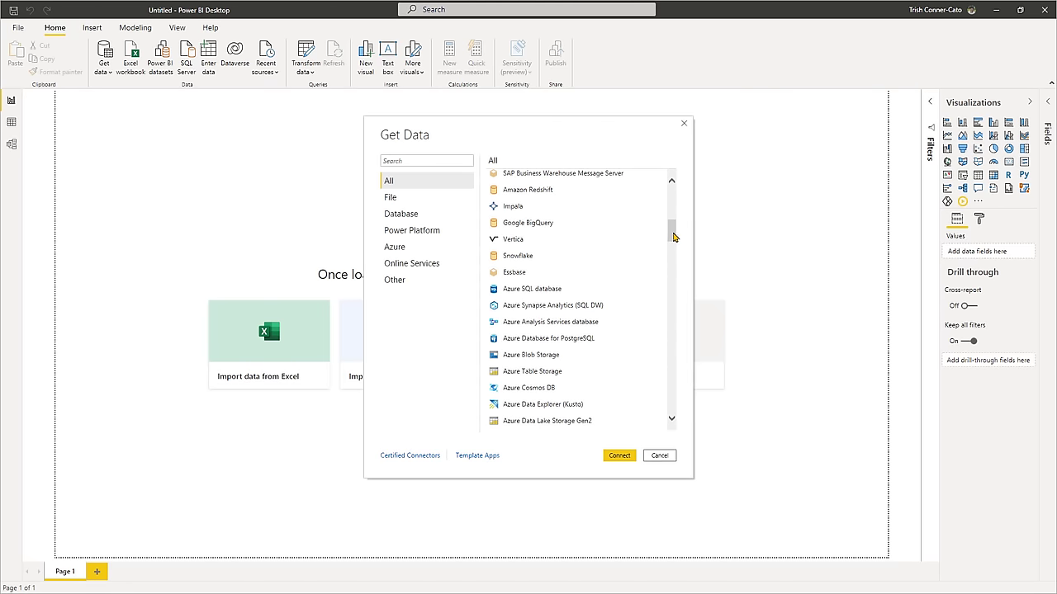
Step: Browse the available data connectors in the All and Other categories
{"action": "left_click_drag", "start_coordinate": [675, 238], "coordinate": [674, 273]}
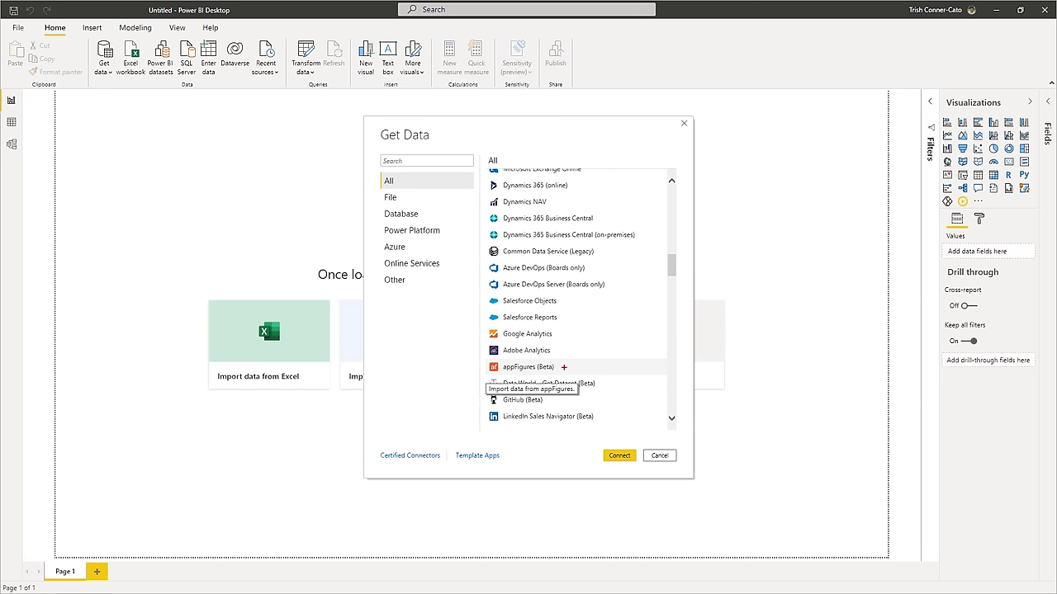
{"action": "left_click_drag", "start_coordinate": [564, 366], "coordinate": [613, 368]}
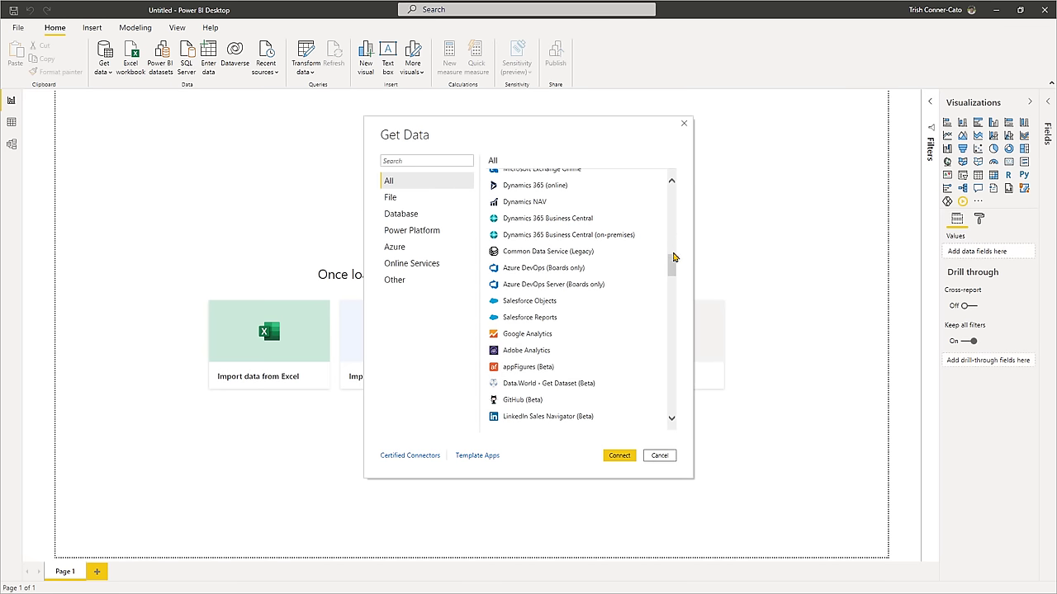
{"action": "left_click", "coordinate": [393, 282]}
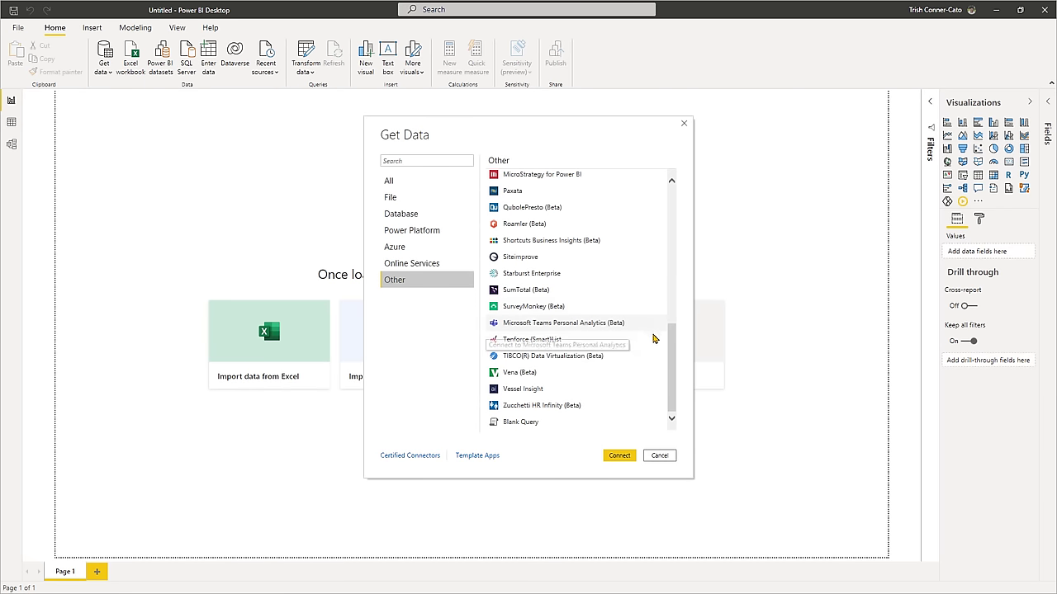
{"action": "left_click_drag", "start_coordinate": [673, 364], "coordinate": [673, 198]}
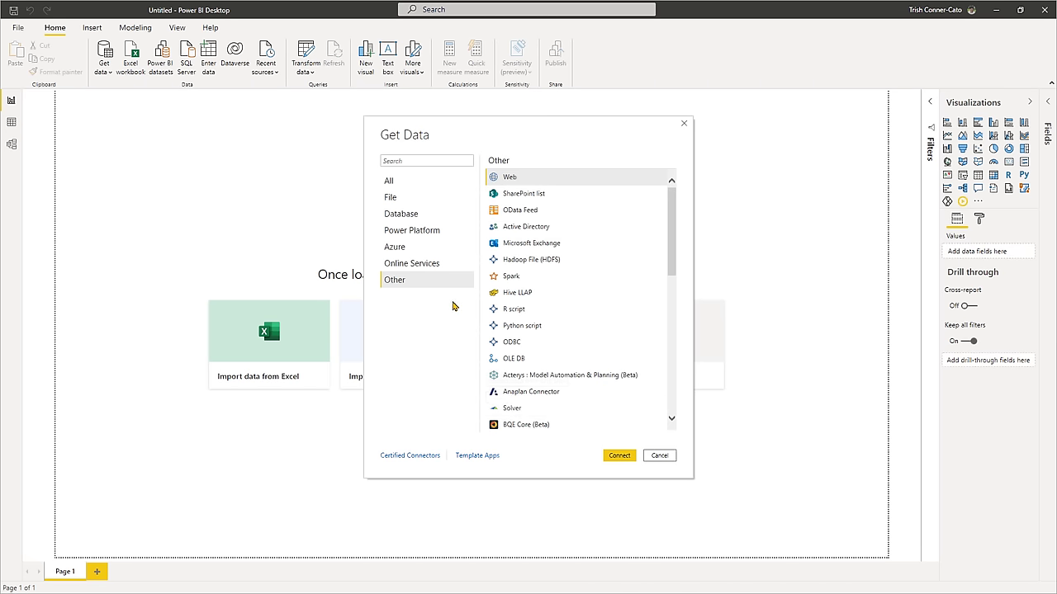
Step: Connect to the Northwind Access database in the Class Files - Working Directory folder
{"action": "left_click", "coordinate": [409, 220]}
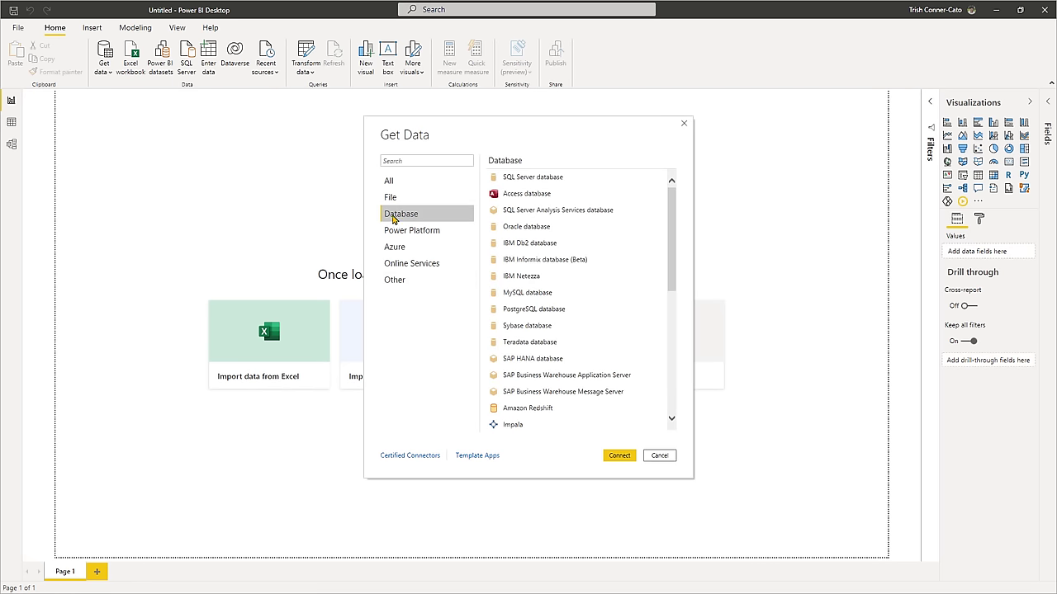
{"action": "left_click", "coordinate": [676, 216]}
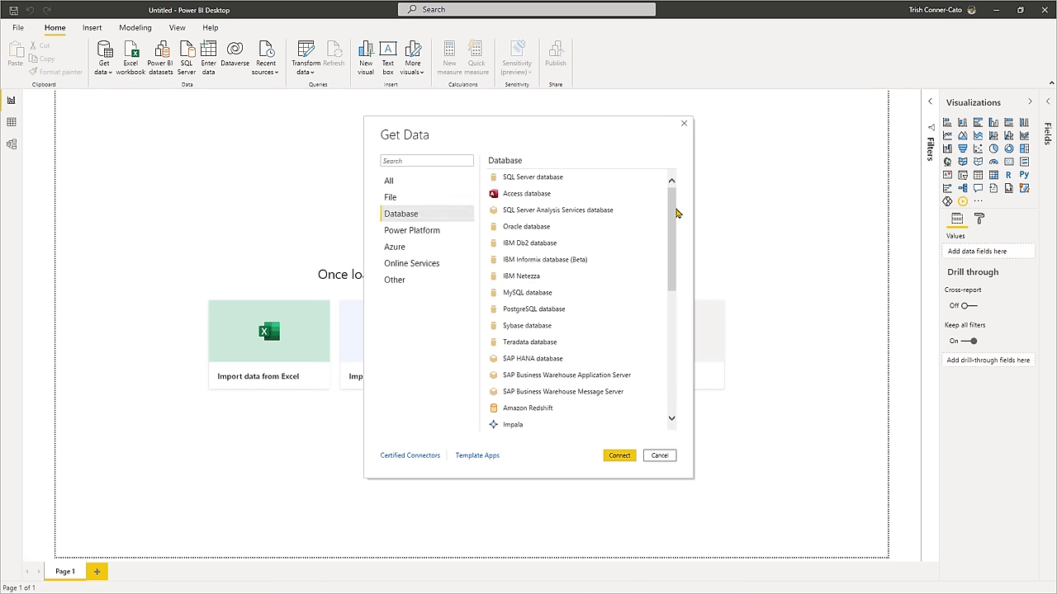
{"action": "left_click", "coordinate": [526, 196]}
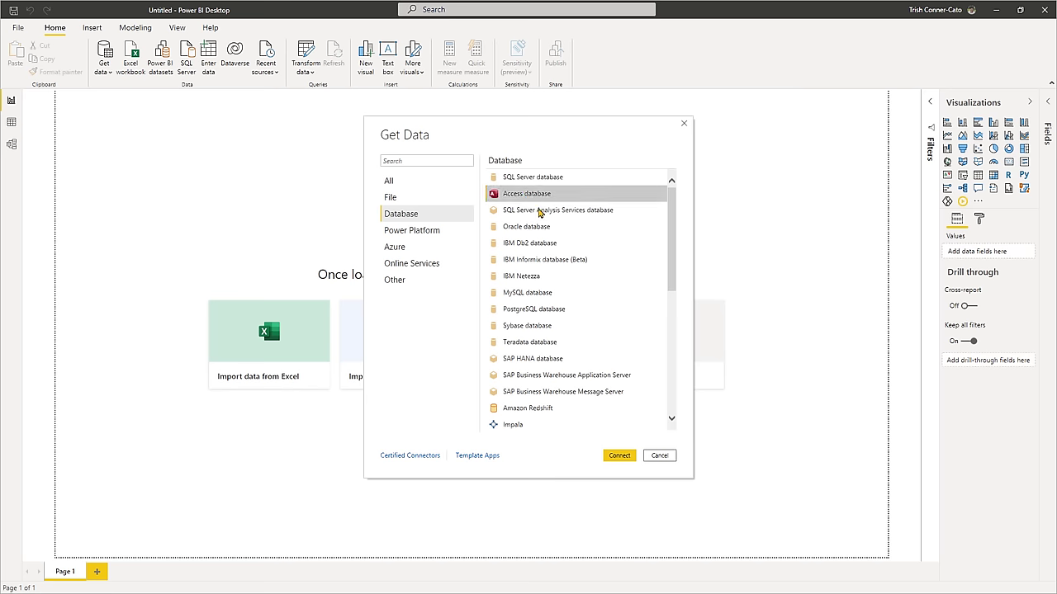
{"action": "left_click", "coordinate": [617, 458]}
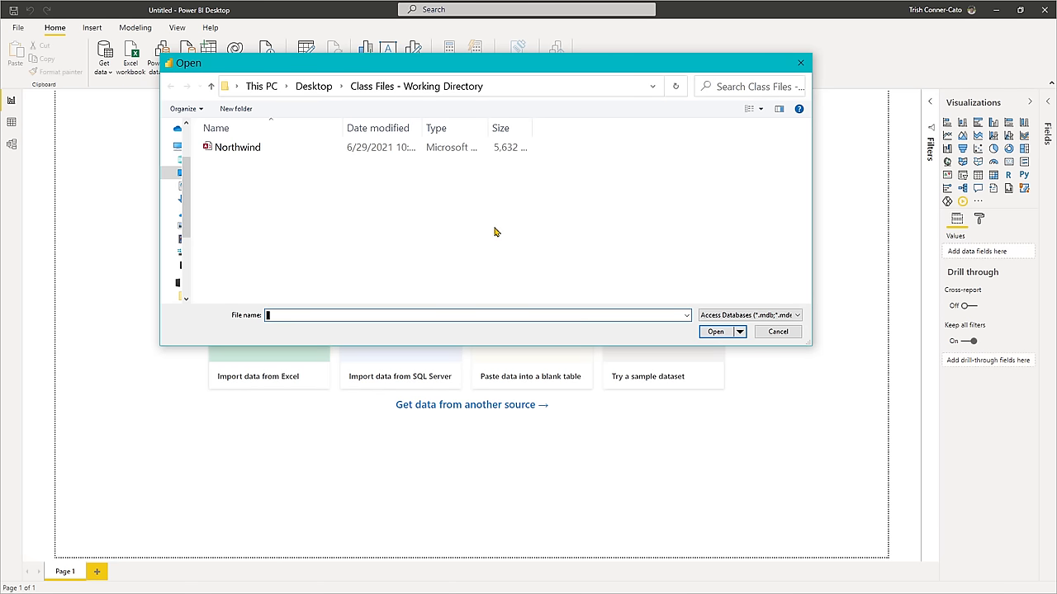
{"action": "double_click", "coordinate": [256, 147]}
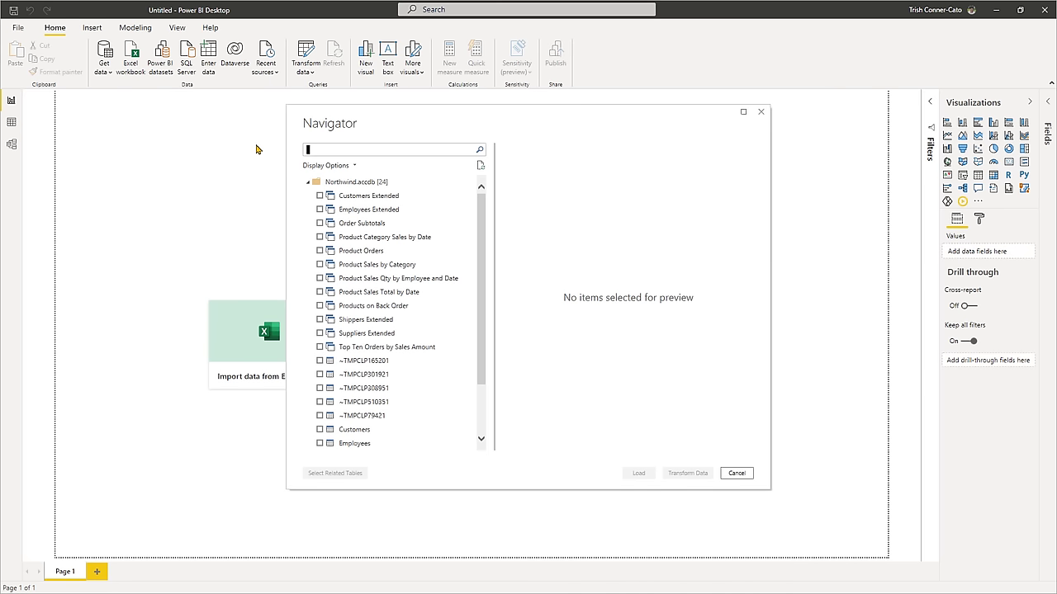
{"action": "left_click", "coordinate": [305, 202]}
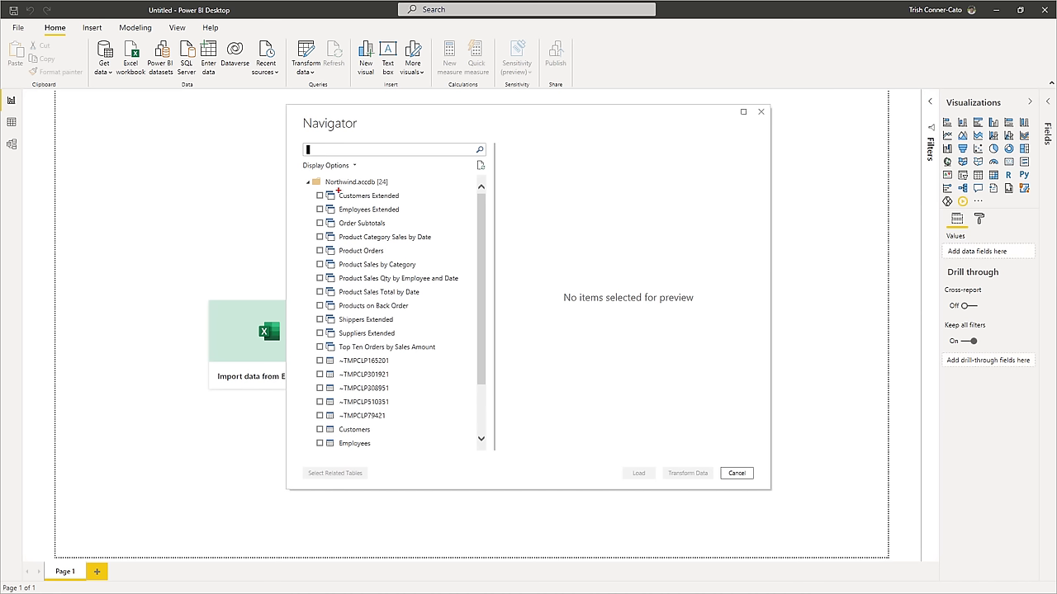
{"action": "left_click_drag", "start_coordinate": [338, 191], "coordinate": [391, 183]}
{"action": "key", "text": "Escape"}
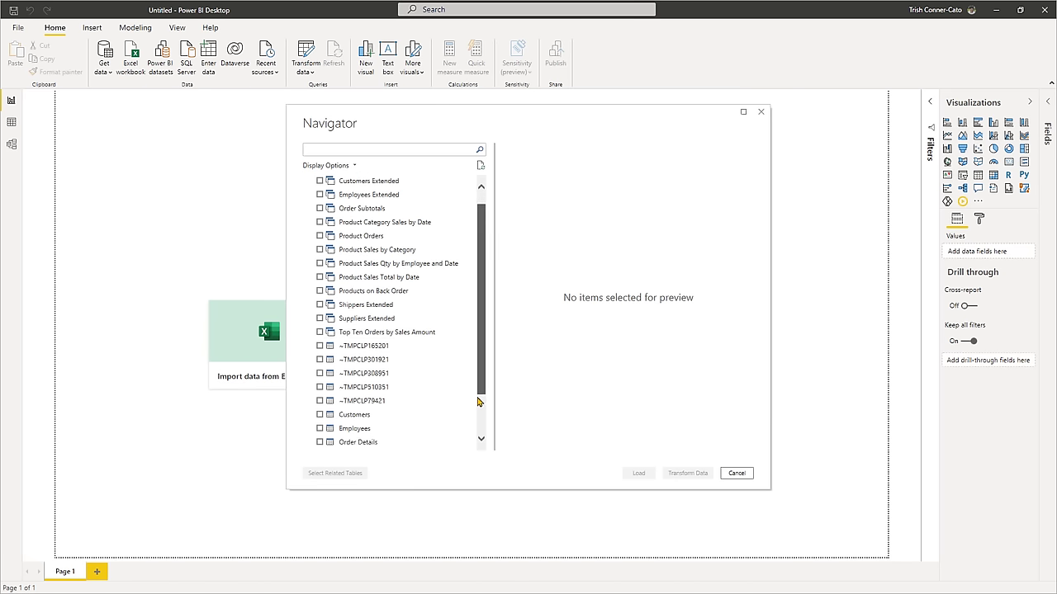
Step: Include the Customers, Employees, Order Details, Products, Shippers and Suppliers tables from the Northwind database
{"action": "left_click_drag", "start_coordinate": [479, 361], "coordinate": [483, 441]}
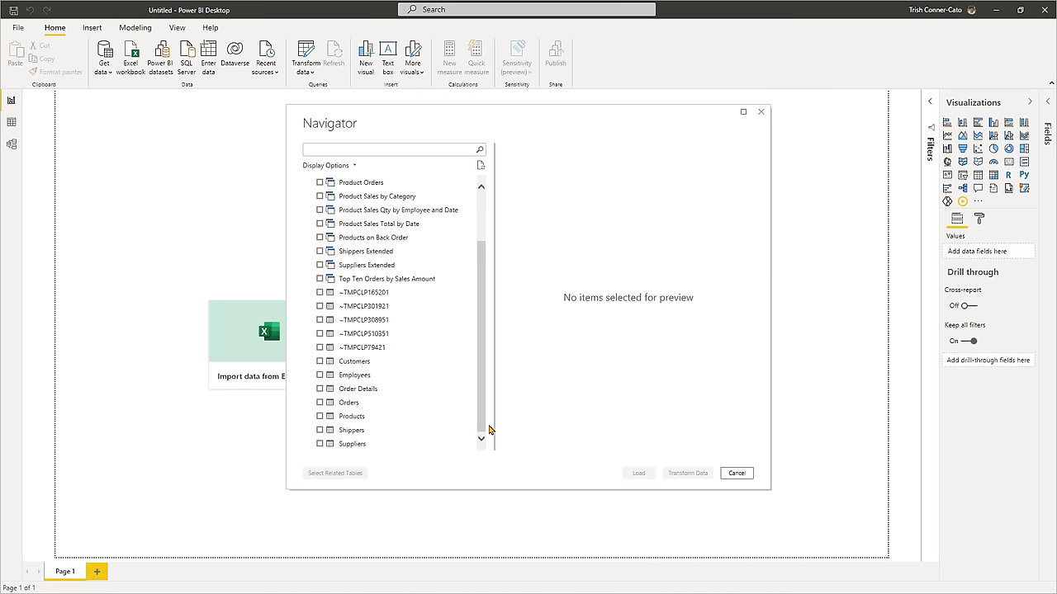
{"action": "left_click", "coordinate": [320, 361]}
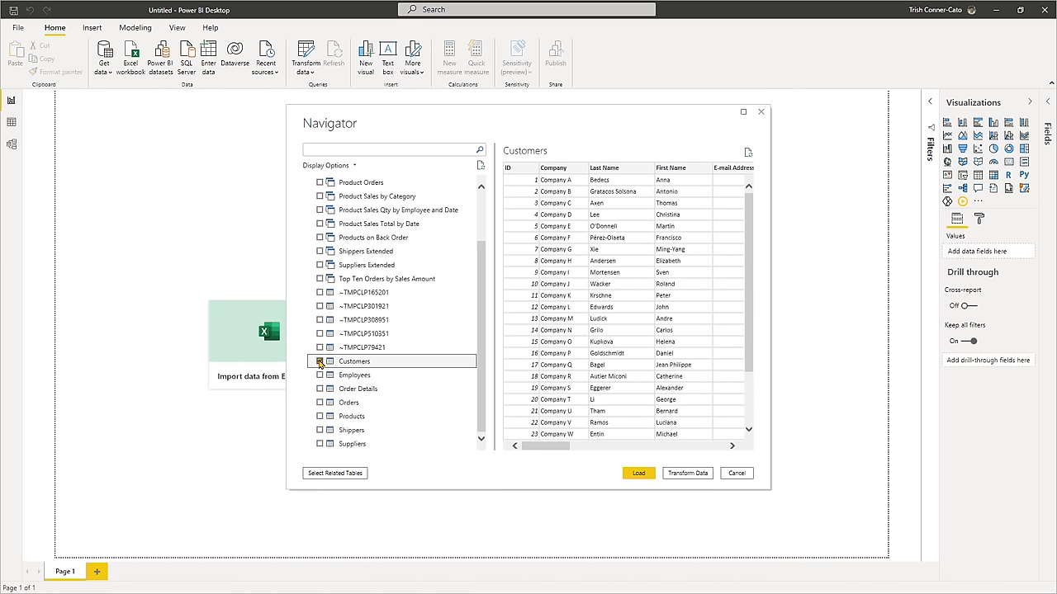
{"action": "left_click", "coordinate": [319, 362]}
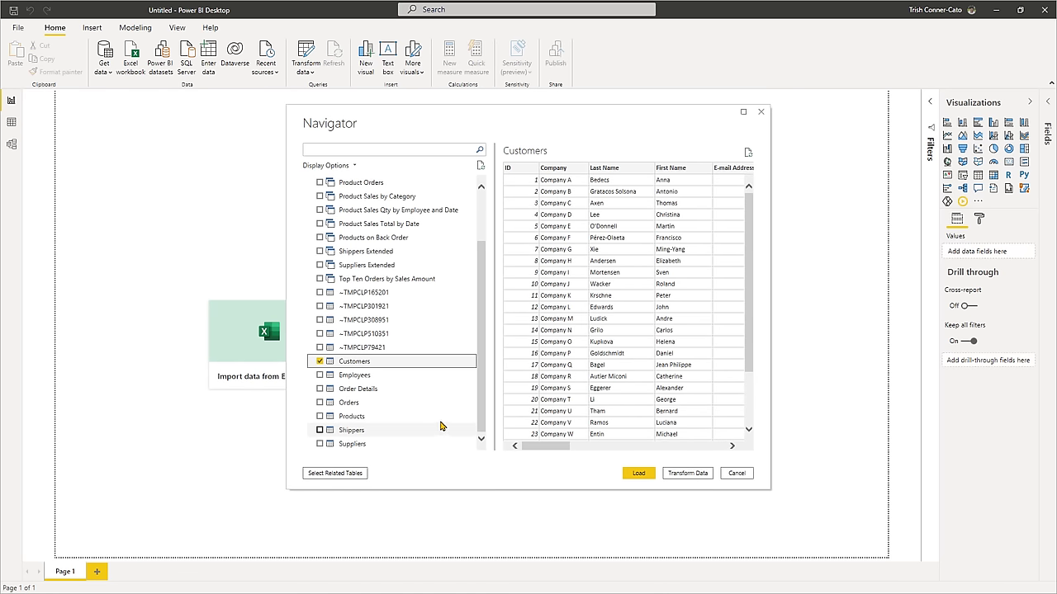
{"action": "left_click", "coordinate": [321, 376]}
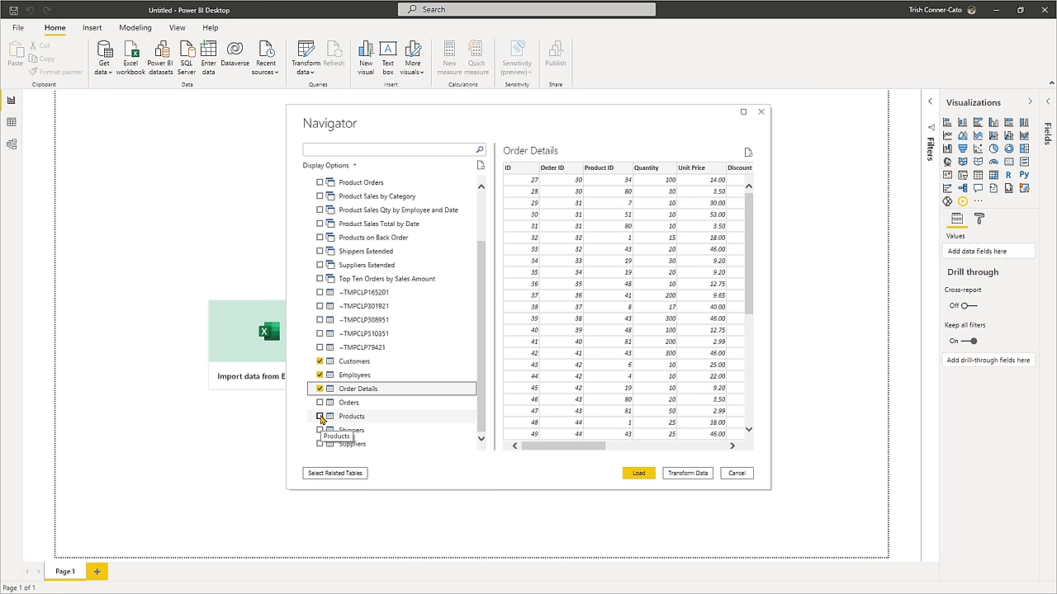
{"action": "left_click", "coordinate": [320, 417]}
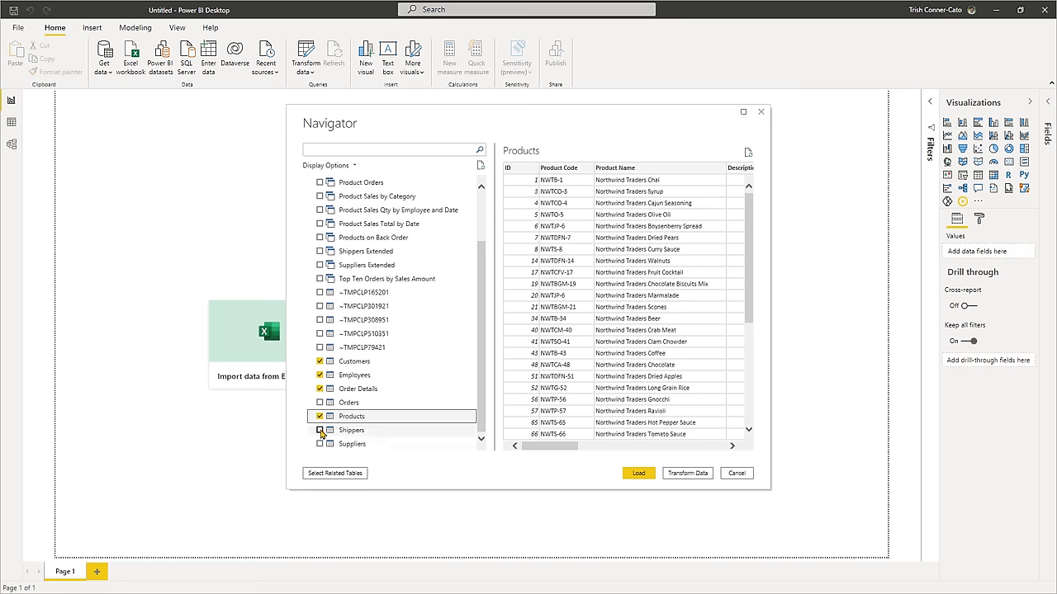
{"action": "left_click", "coordinate": [321, 430]}
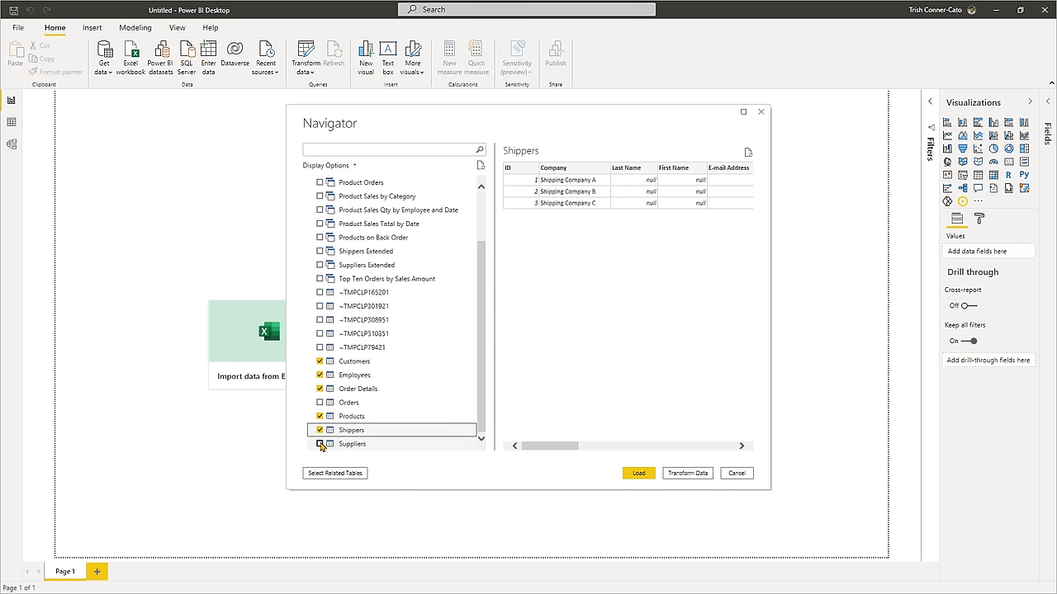
{"action": "left_click", "coordinate": [320, 444]}
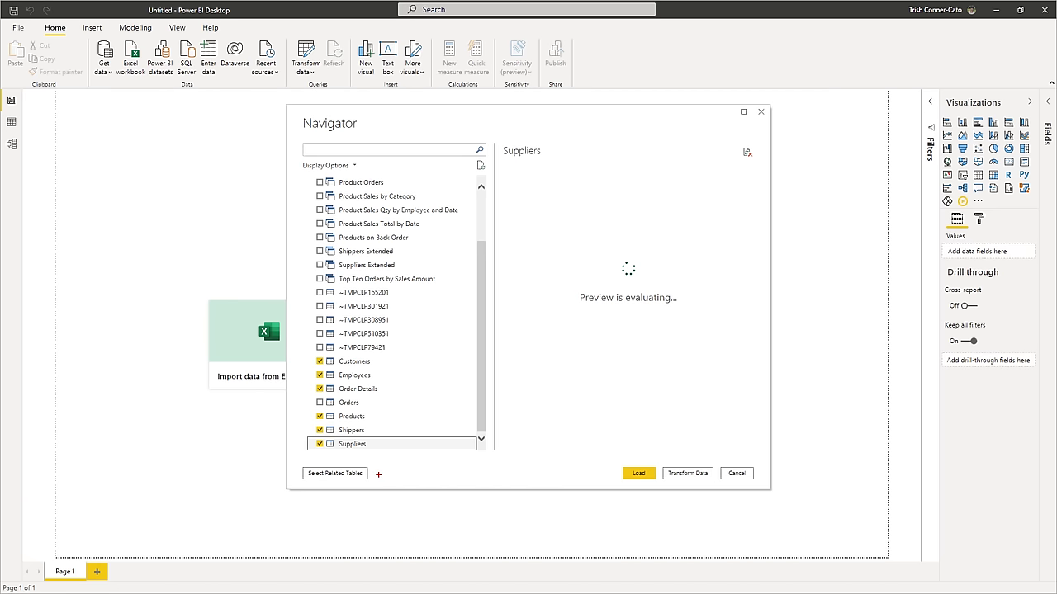
Step: Add the tables related to the current selection and load all selected Northwind tables into the report
{"action": "left_click_drag", "start_coordinate": [374, 474], "coordinate": [449, 476]}
{"action": "key", "text": "Escape"}
{"action": "left_click", "coordinate": [334, 477]}
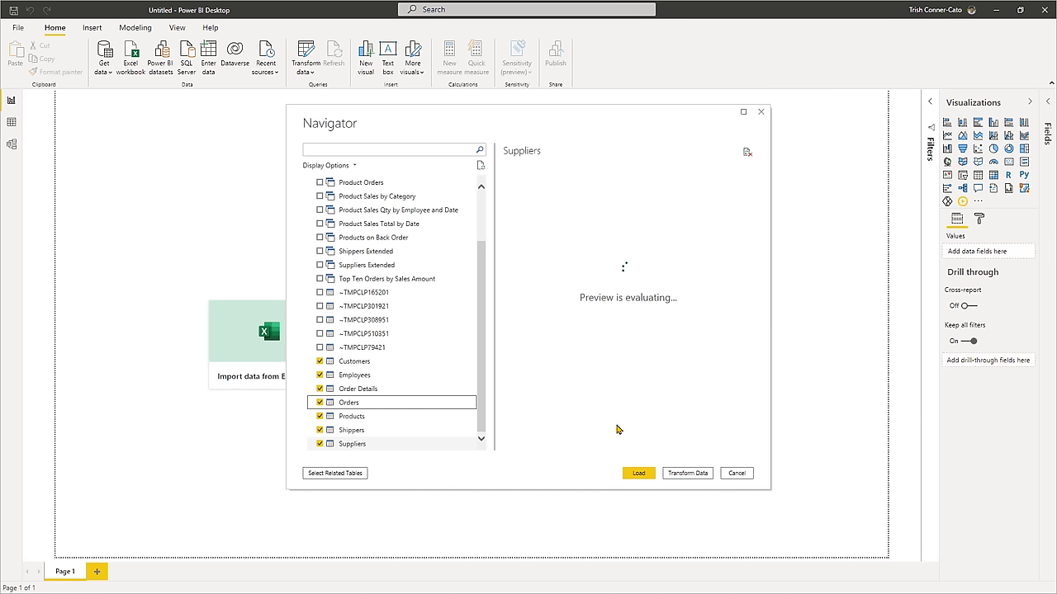
{"action": "left_click", "coordinate": [636, 476]}
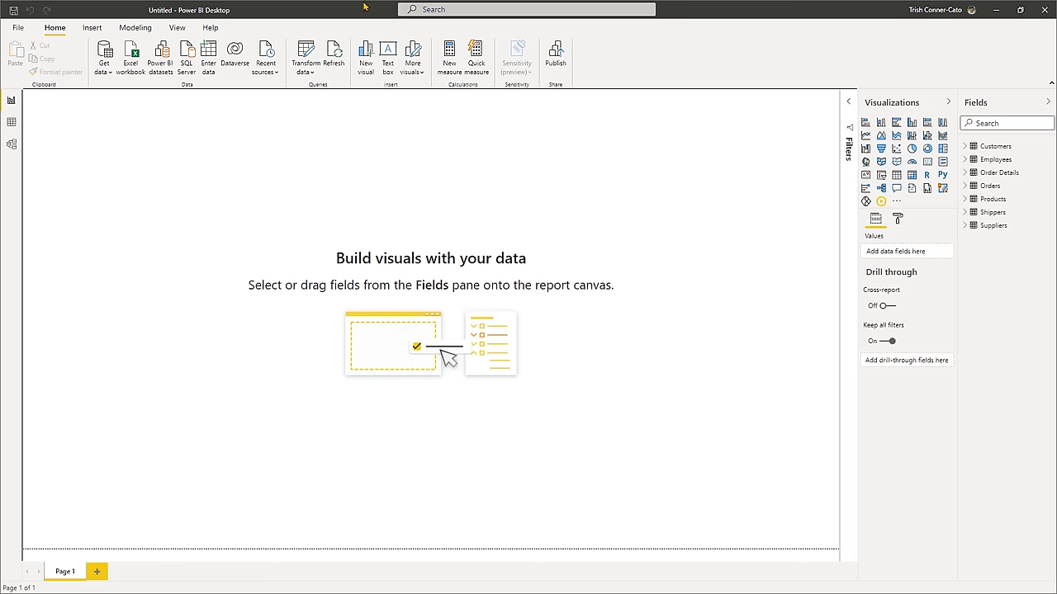
Step: Save the report as Northwind in the Class Files - Working Directory folder
{"action": "left_click", "coordinate": [14, 10]}
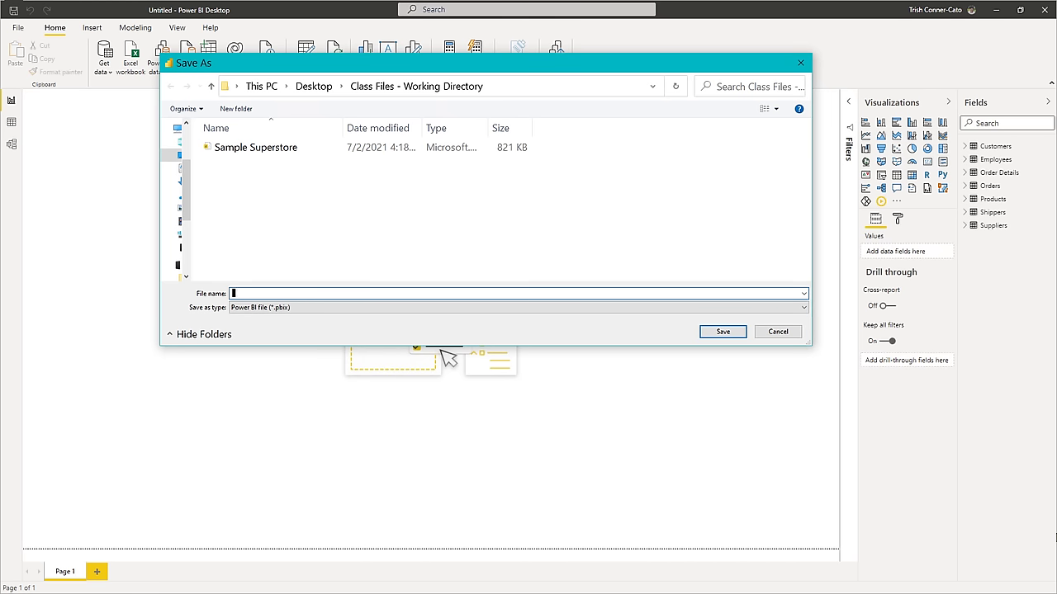
{"action": "type", "text": "Northwi"}
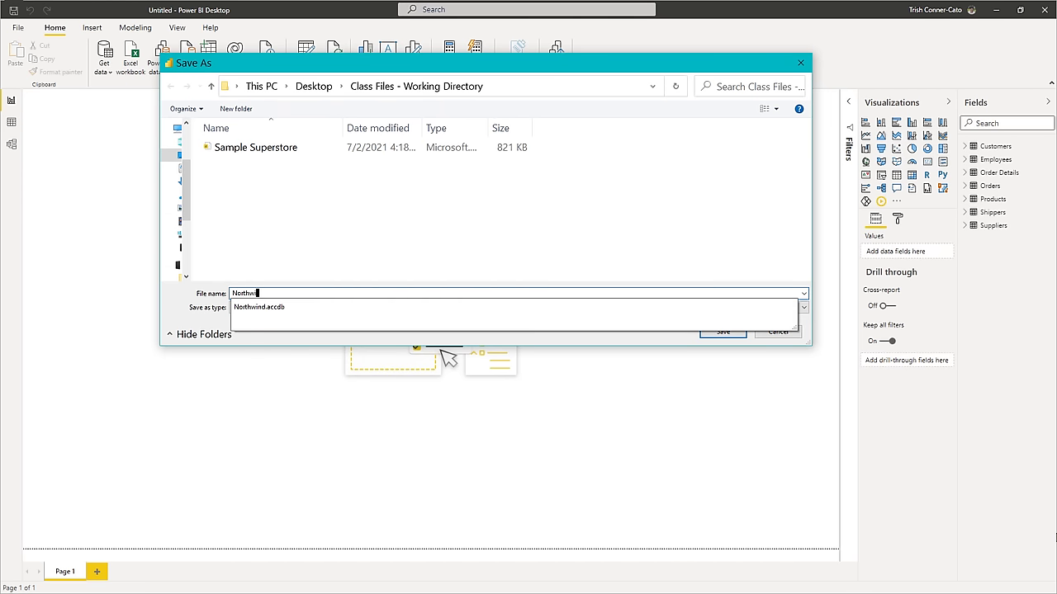
{"action": "type", "text": "nd"}
{"action": "left_click", "coordinate": [199, 303]}
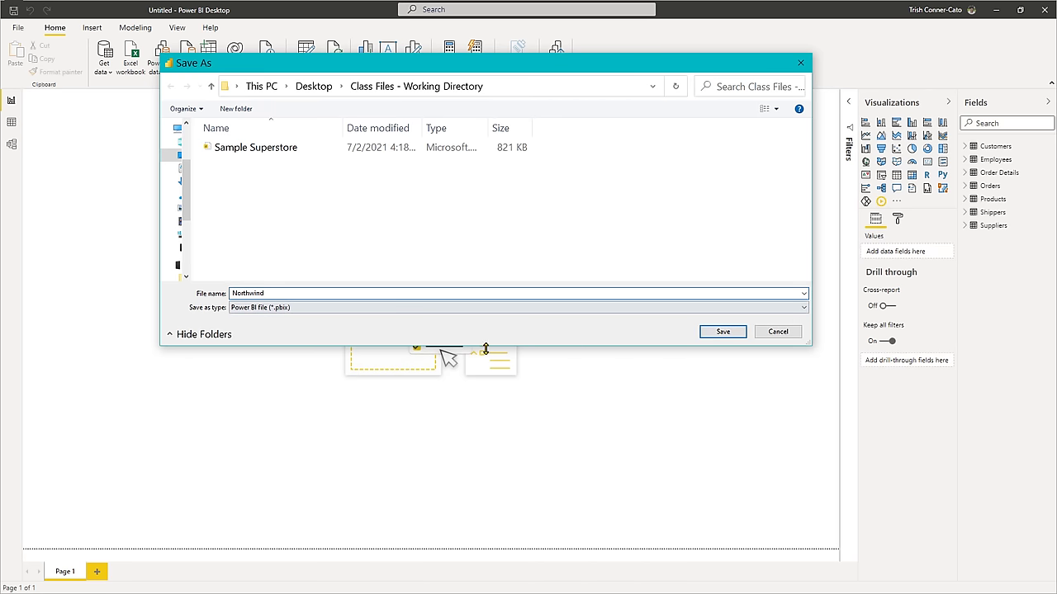
{"action": "left_click", "coordinate": [724, 333]}
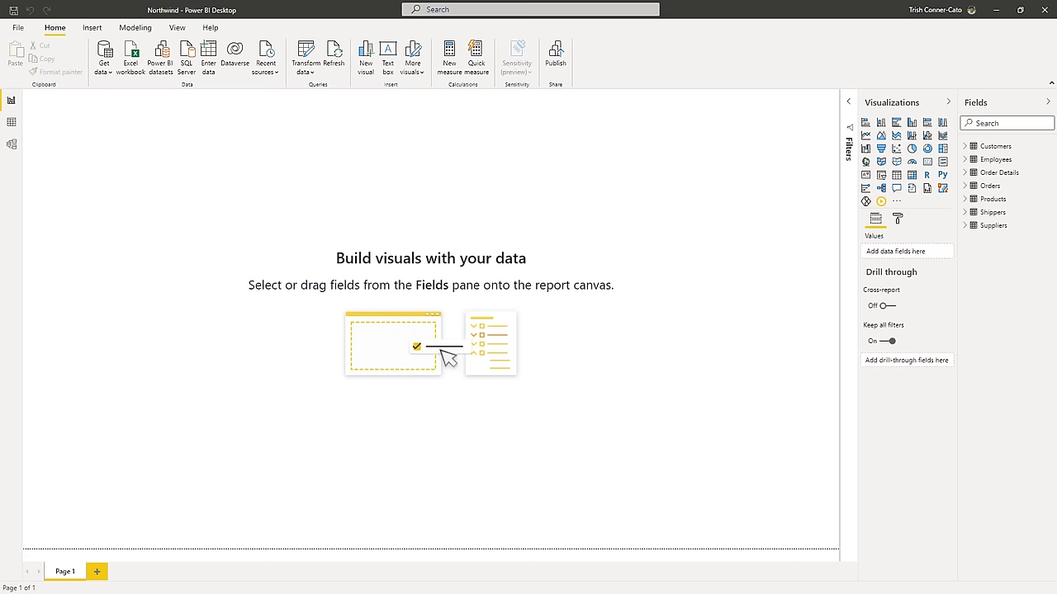
Step: Show the table relationships in Model view and move the Order Details table farther from Orders, towards Products
{"action": "left_click", "coordinate": [11, 144]}
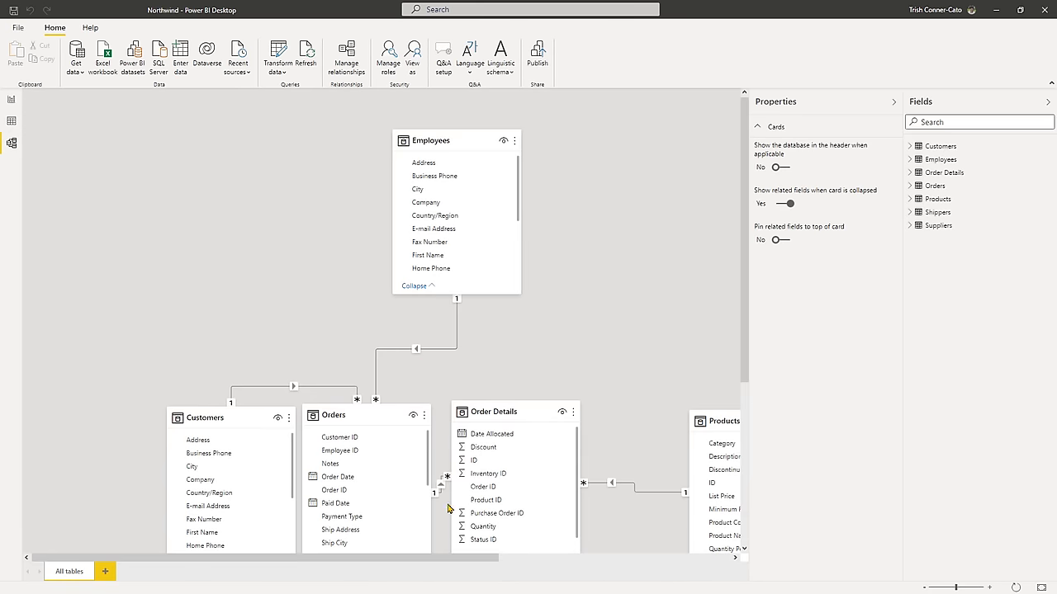
{"action": "left_click_drag", "start_coordinate": [350, 558], "coordinate": [408, 566]}
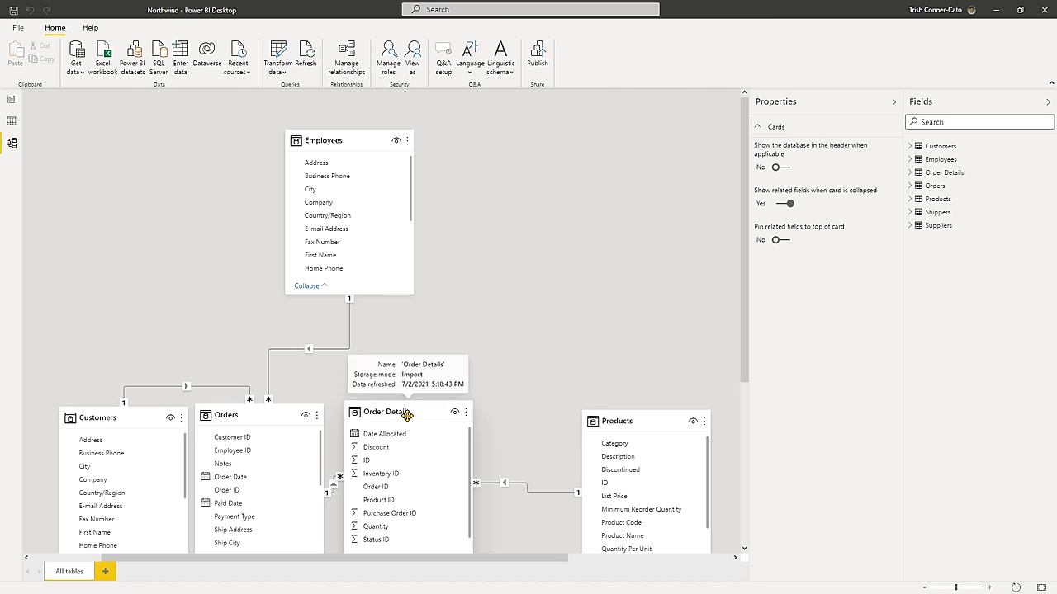
{"action": "left_click_drag", "start_coordinate": [408, 419], "coordinate": [439, 412]}
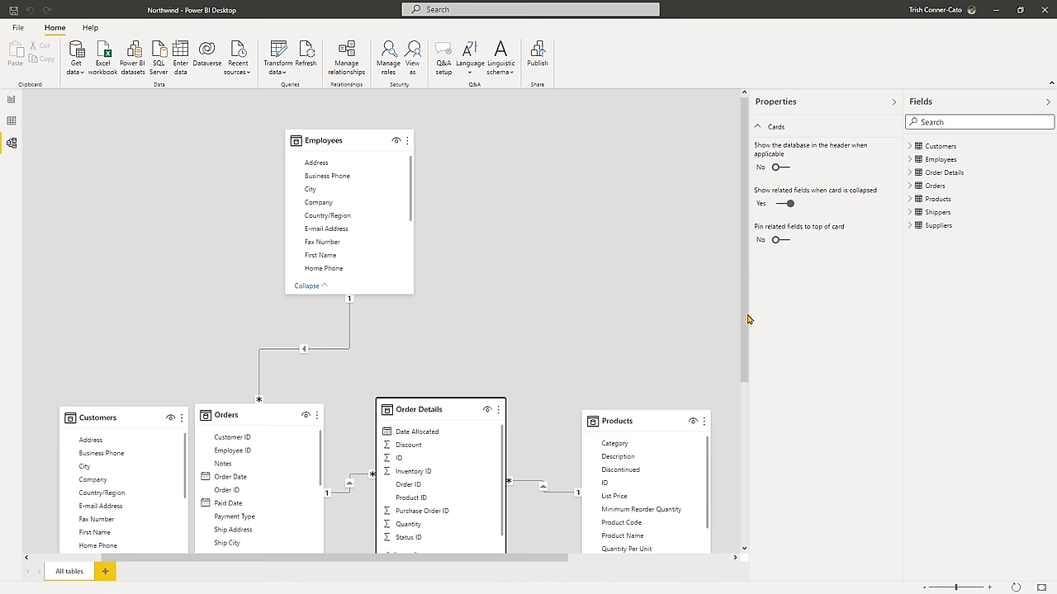
{"action": "left_click_drag", "start_coordinate": [746, 330], "coordinate": [746, 412]}
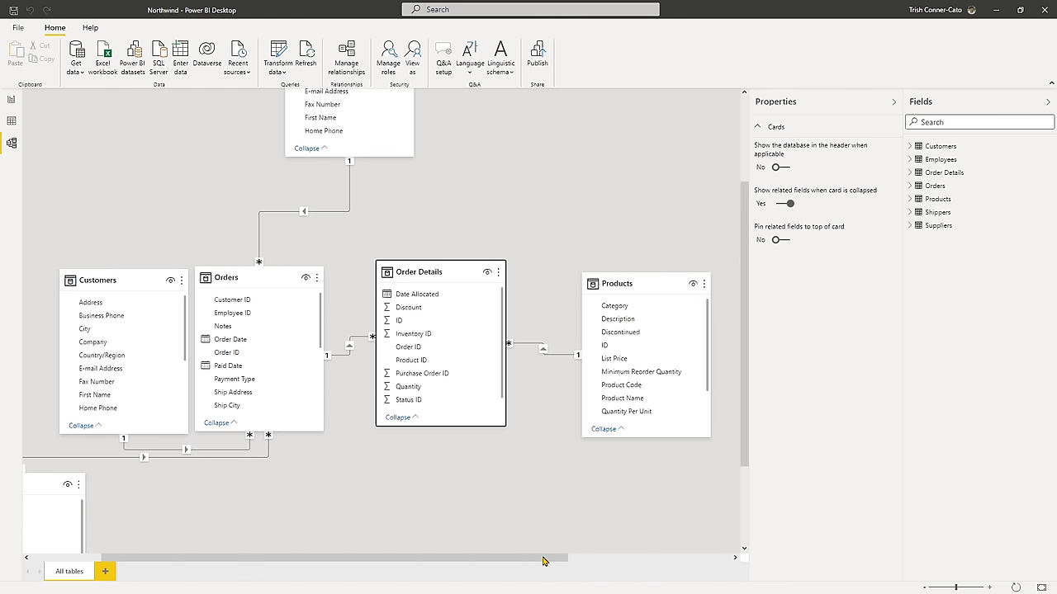
{"action": "left_click_drag", "start_coordinate": [545, 559], "coordinate": [460, 560]}
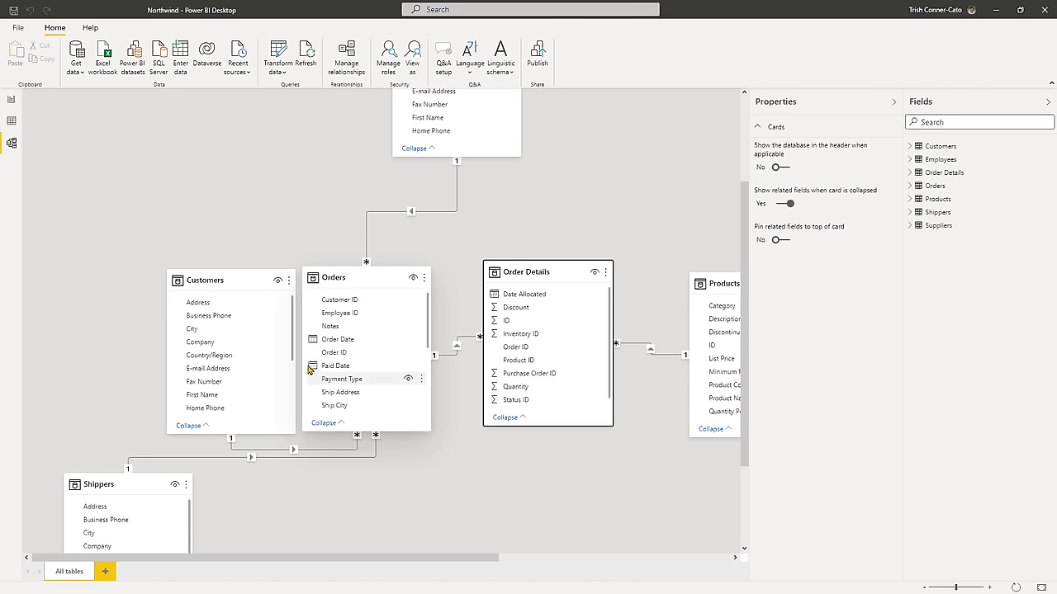
Step: Enable updating or deleting relationships when refreshing data in the current file's Data Load options
{"action": "left_click", "coordinate": [21, 31]}
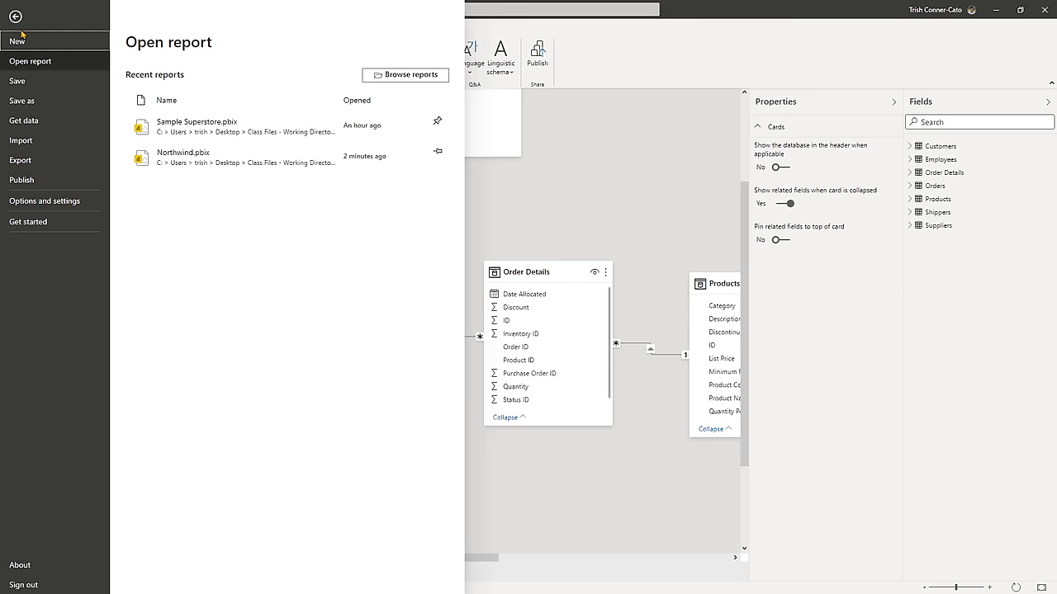
{"action": "left_click", "coordinate": [27, 204]}
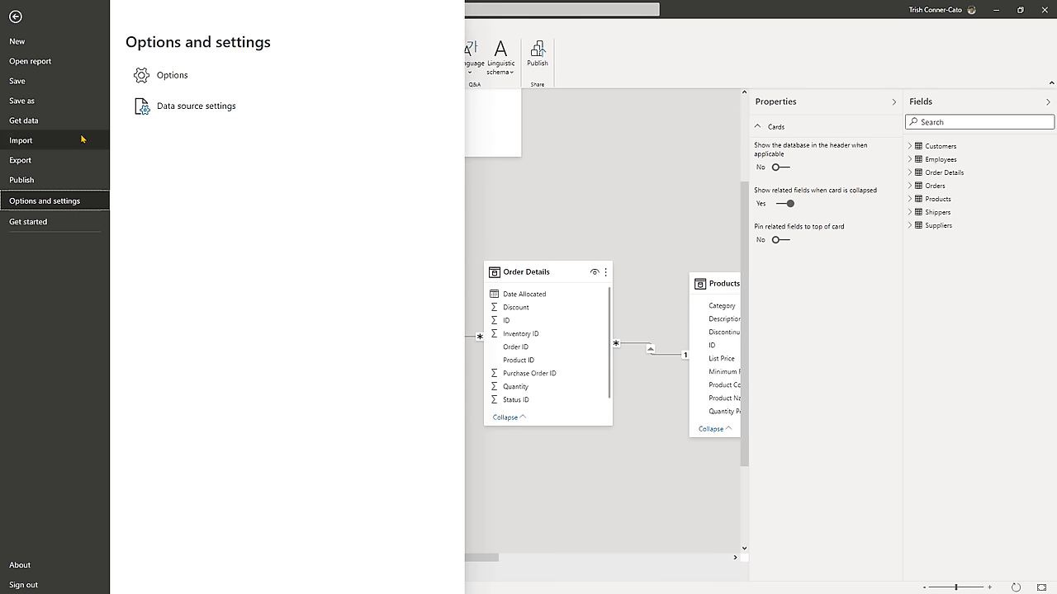
{"action": "left_click", "coordinate": [162, 76]}
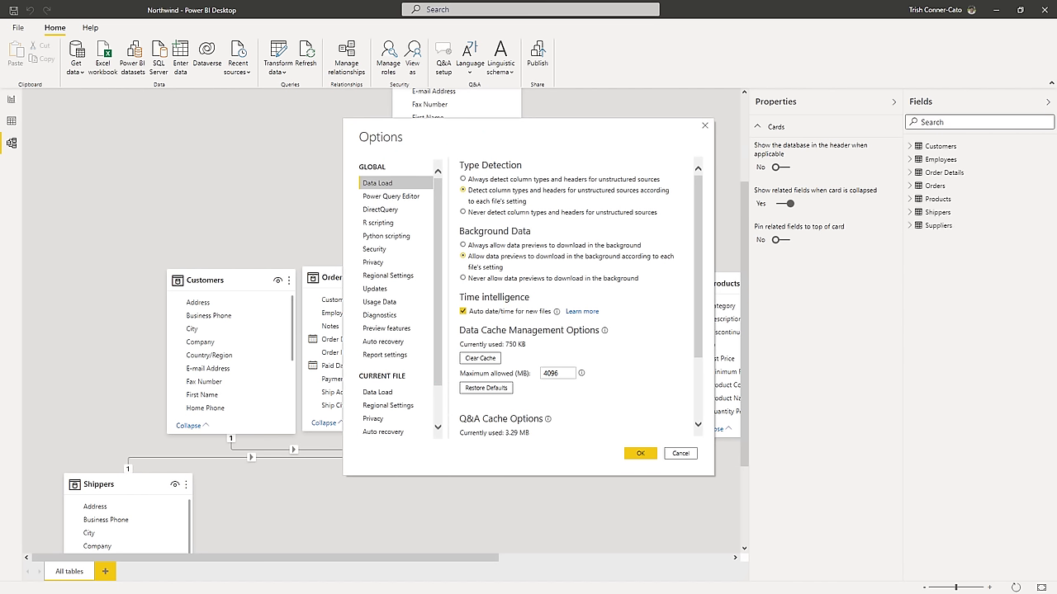
{"action": "left_click", "coordinate": [386, 396]}
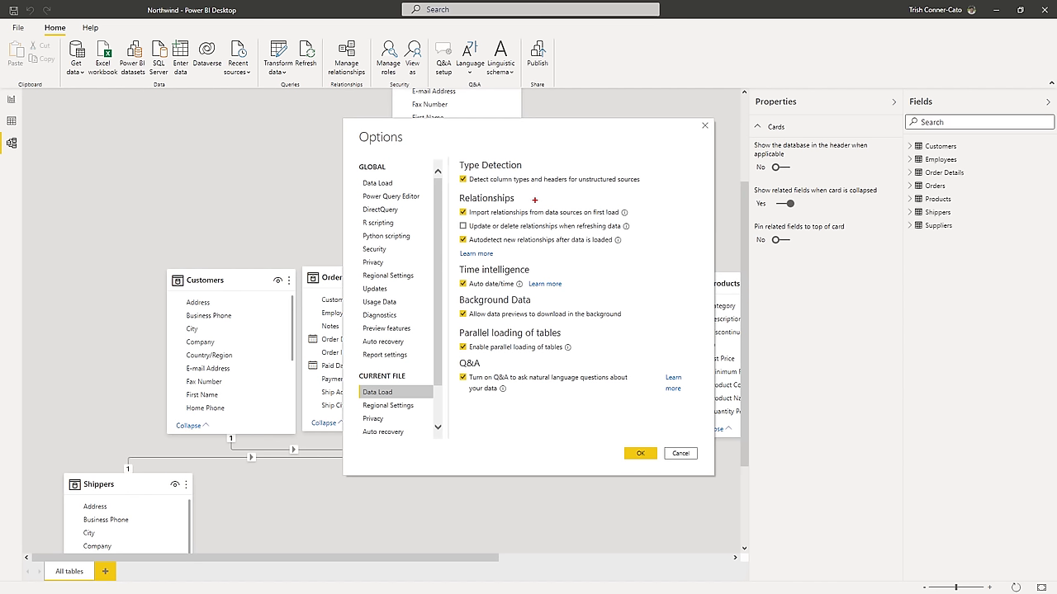
{"action": "left_click_drag", "start_coordinate": [528, 198], "coordinate": [600, 197]}
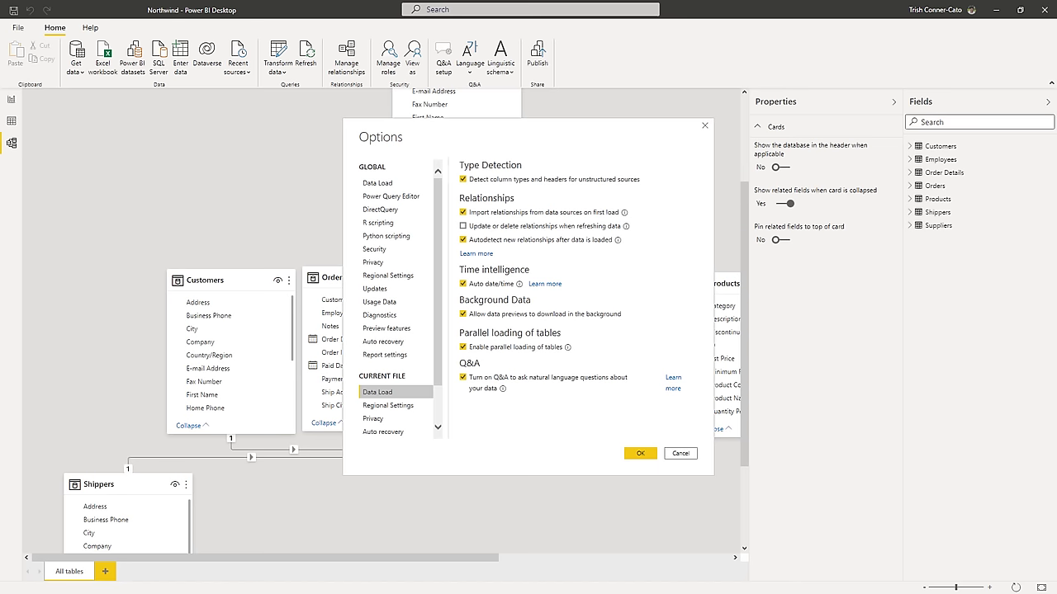
{"action": "left_click", "coordinate": [464, 227]}
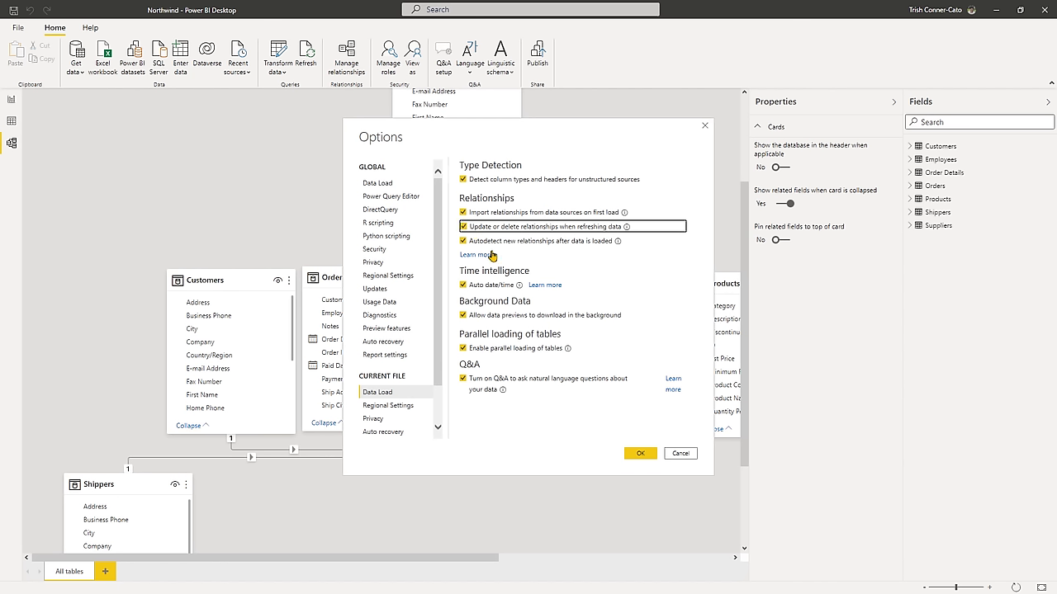
{"action": "left_click", "coordinate": [638, 457]}
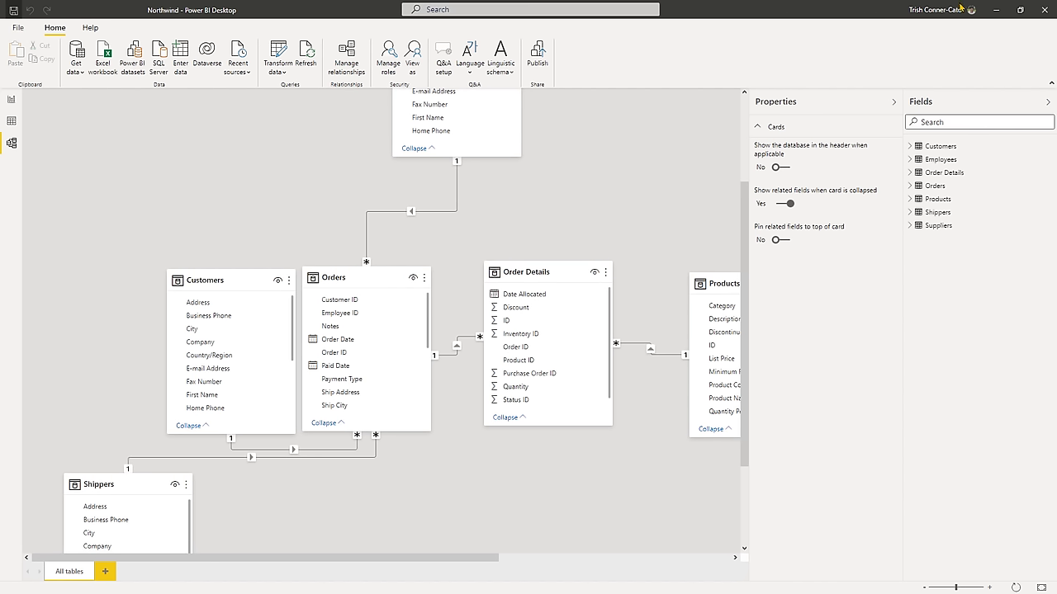
Step: Close the Northwind and Sample Superstore reports
{"action": "left_click", "coordinate": [1046, 11]}
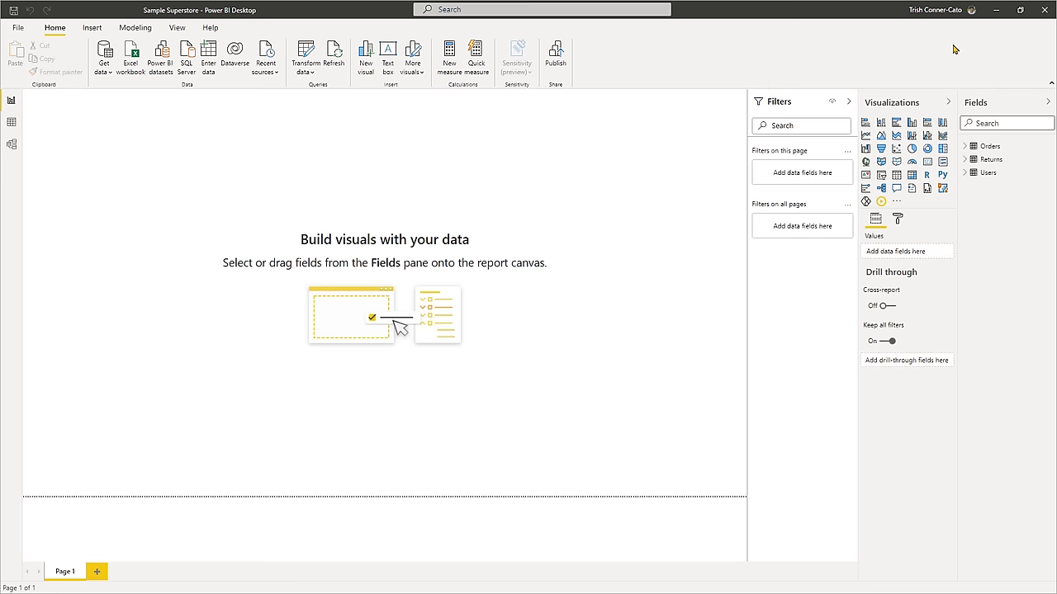
{"action": "left_click", "coordinate": [1044, 12]}
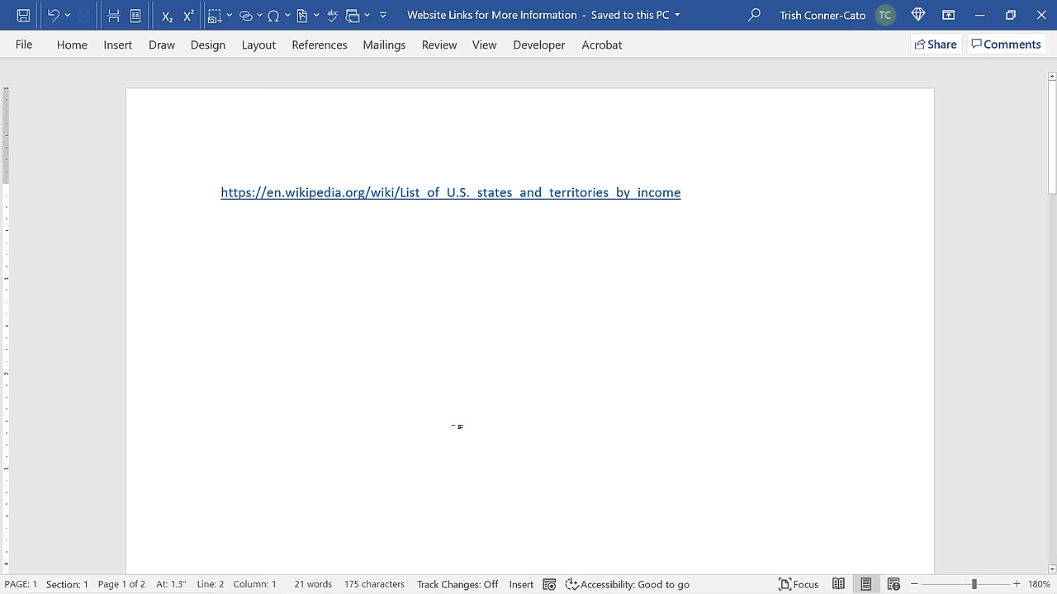
Step: Open the Wikipedia link in the Word document and examine the table of states ranked by median household income
{"action": "left_click", "coordinate": [327, 198], "text": "ctrl"}
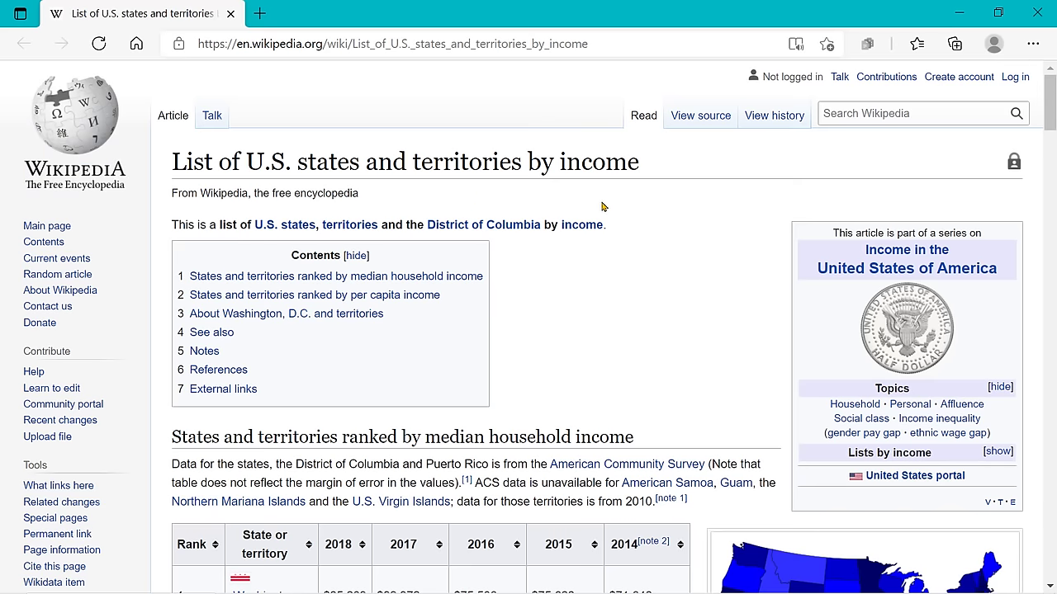
{"action": "scroll", "coordinate": [644, 232], "scroll_direction": "down", "scroll_amount": 2}
{"action": "scroll", "coordinate": [644, 232], "scroll_direction": "down", "scroll_amount": 3}
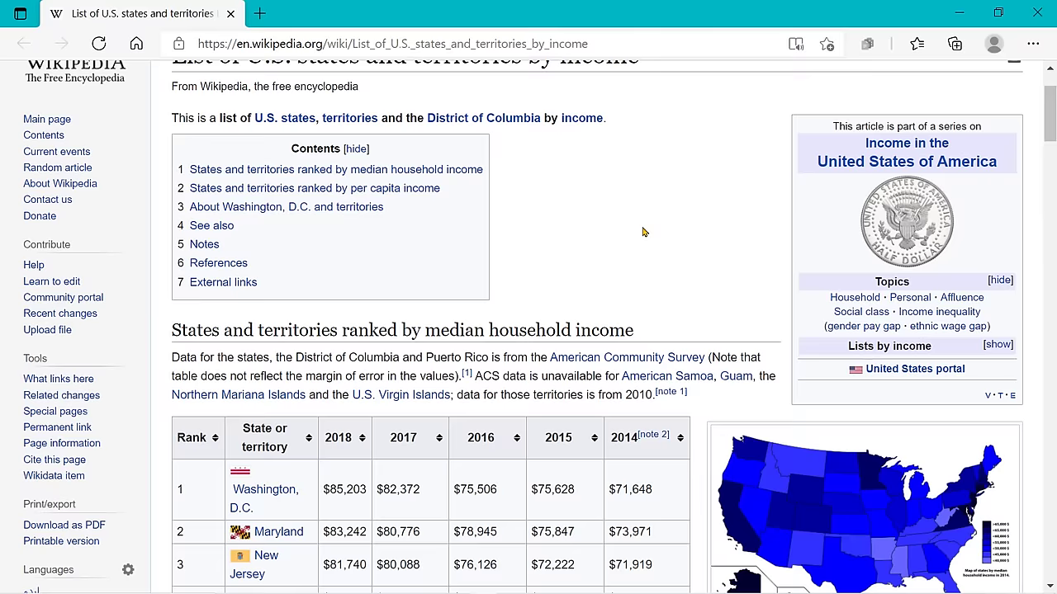
{"action": "scroll", "coordinate": [644, 232], "scroll_direction": "down", "scroll_amount": 2}
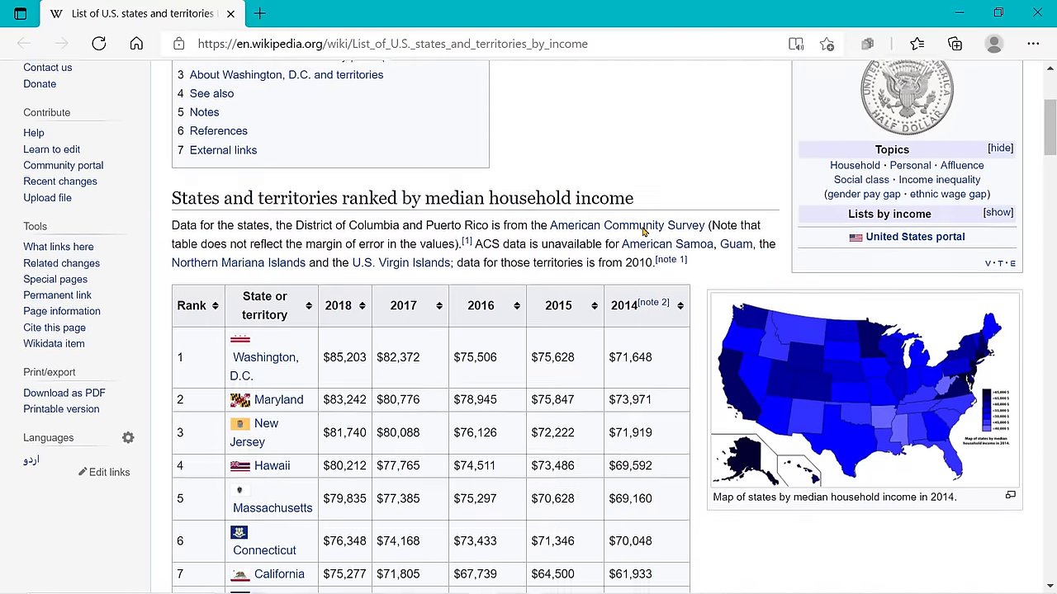
{"action": "scroll", "coordinate": [644, 232], "scroll_direction": "up", "scroll_amount": 2}
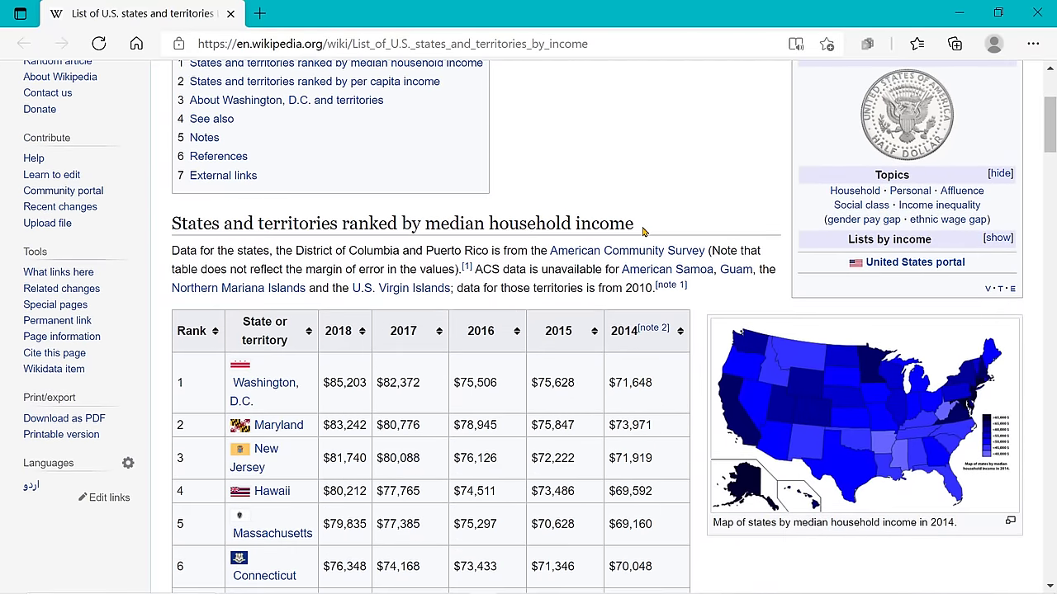
{"action": "scroll", "coordinate": [644, 232], "scroll_direction": "up", "scroll_amount": 4}
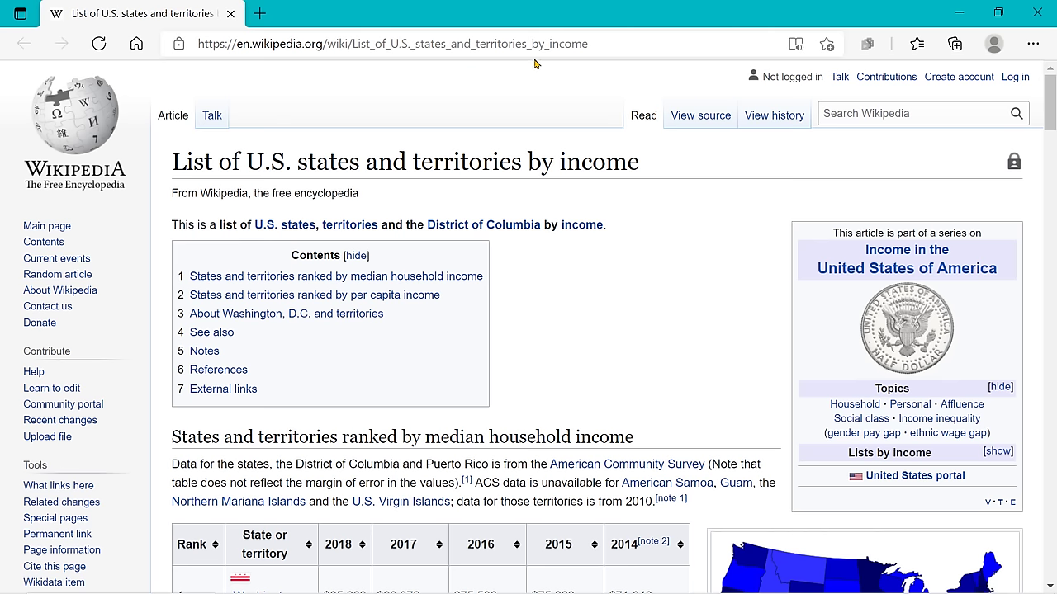
Step: Copy the web address of the Wikipedia page and return to the desktop
{"action": "left_click_drag", "start_coordinate": [609, 44], "coordinate": [195, 43]}
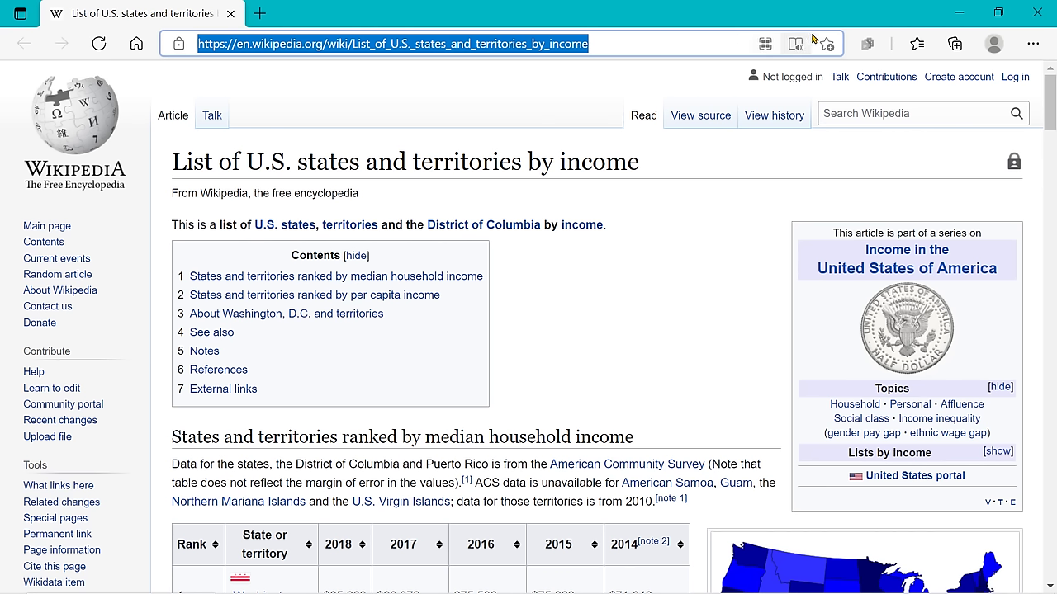
{"action": "left_click", "coordinate": [1038, 13]}
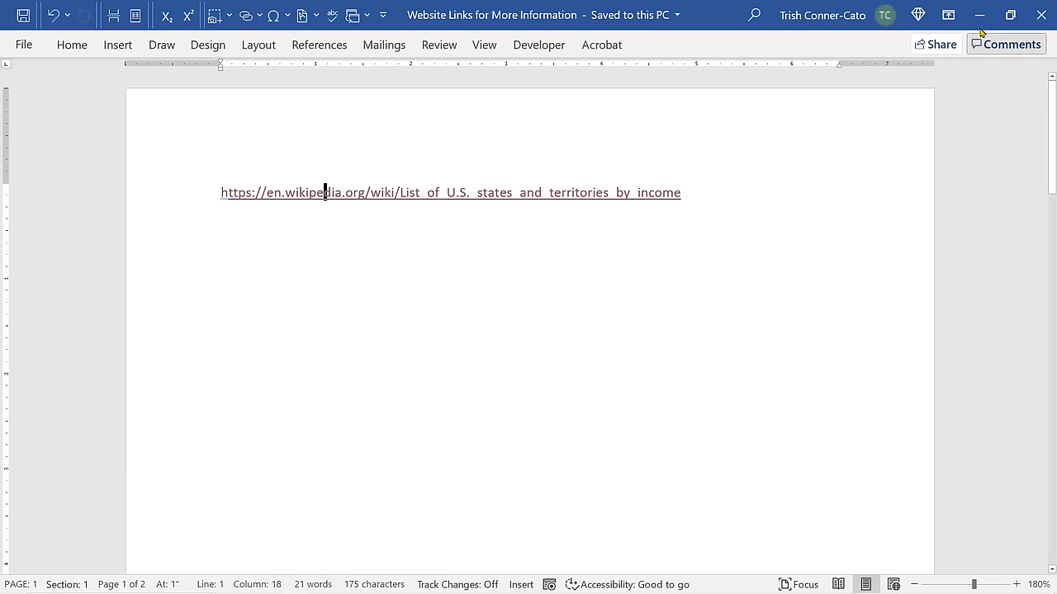
{"action": "left_click", "coordinate": [979, 25]}
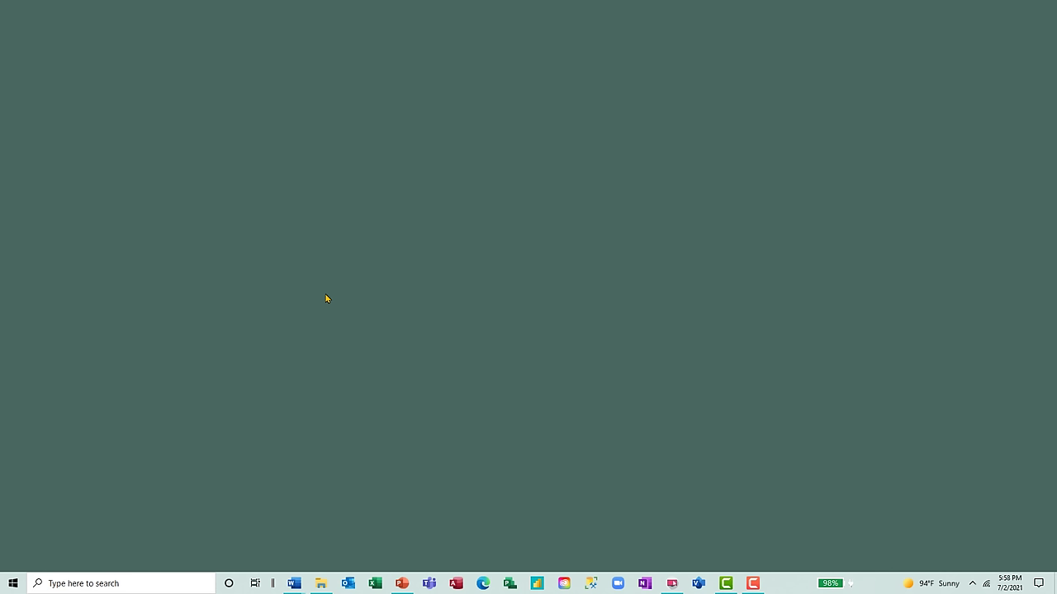
Step: Start a new report in Power BI Desktop and choose the Web connector as its data source
{"action": "left_click", "coordinate": [538, 584]}
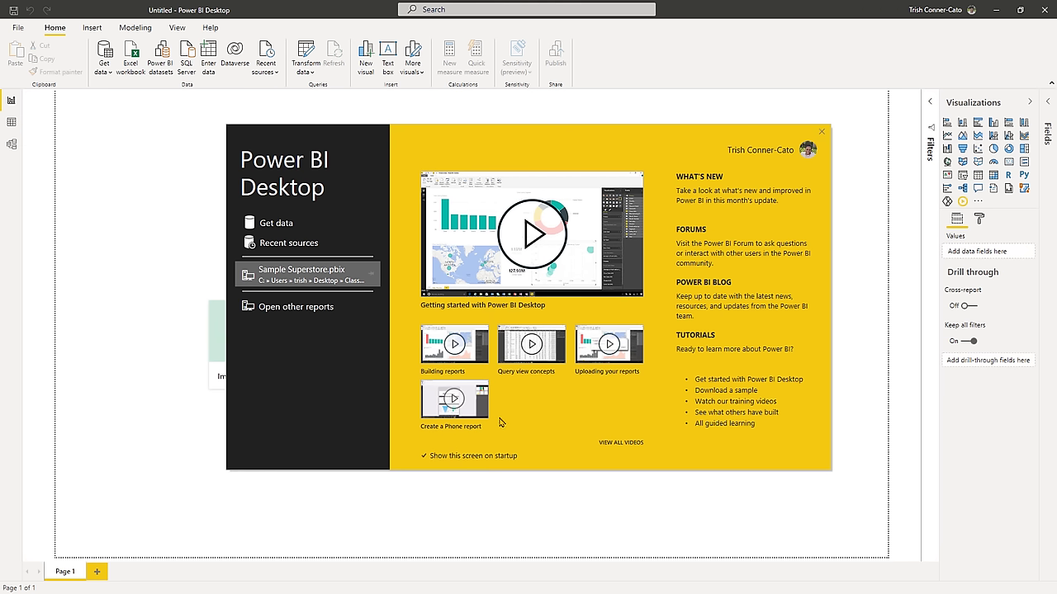
{"action": "left_click", "coordinate": [823, 134]}
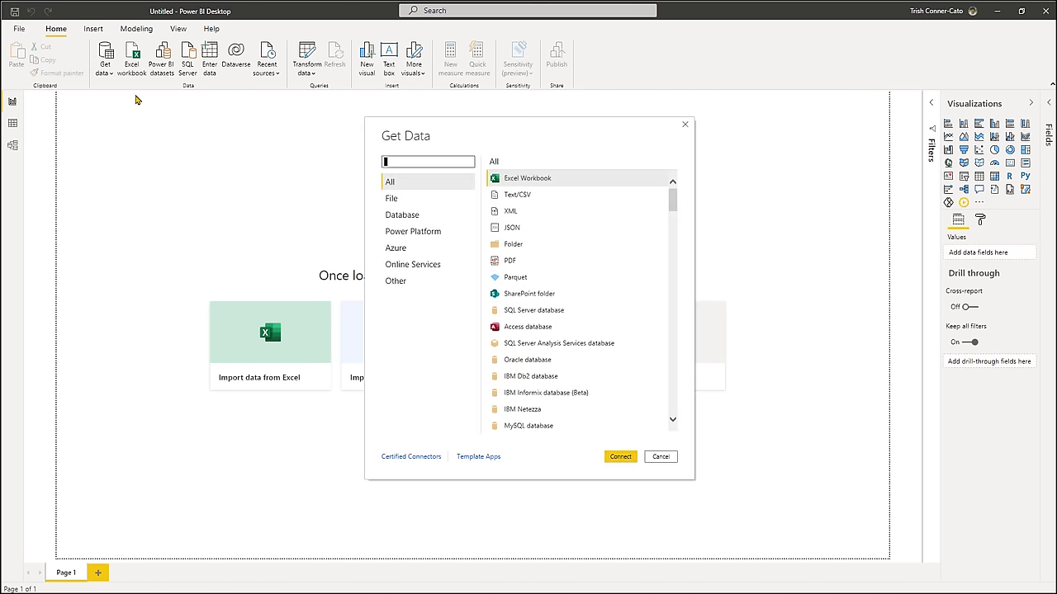
{"action": "left_click", "coordinate": [395, 282]}
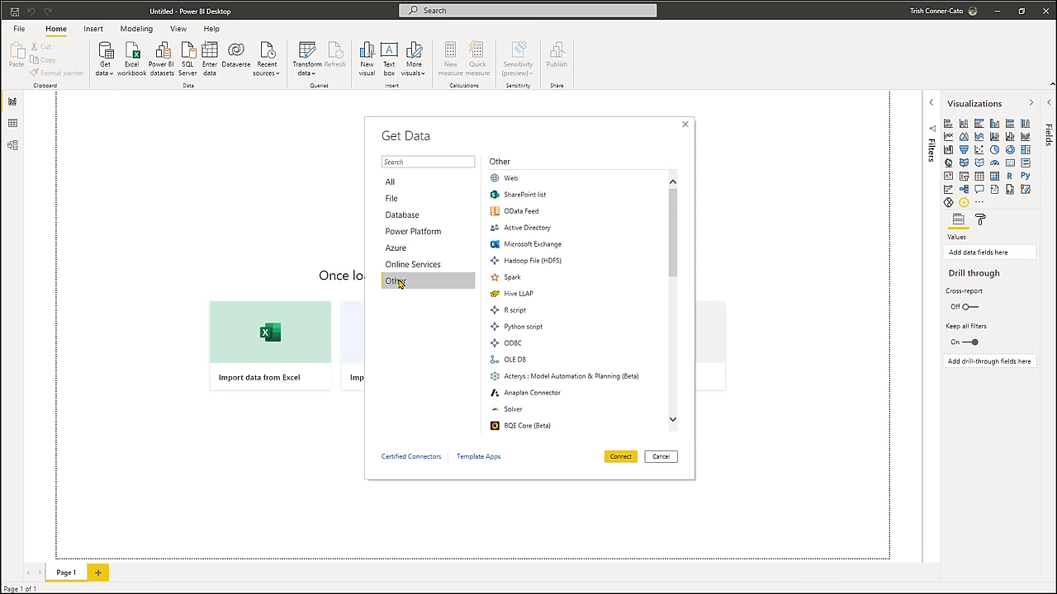
{"action": "double_click", "coordinate": [510, 183]}
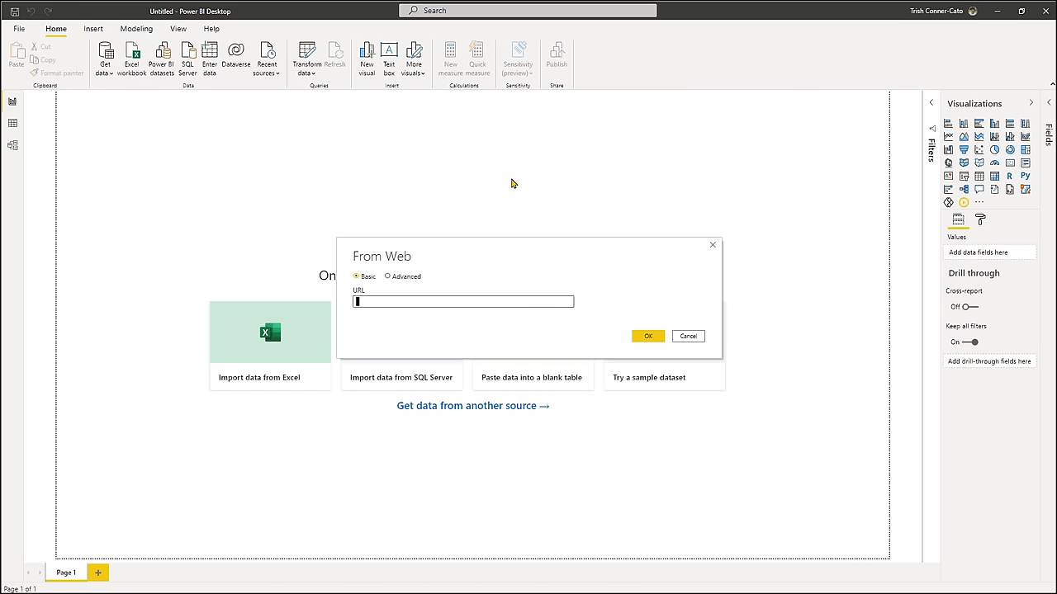
Step: Switch to the Word document, open its World Population Review link and examine the page's table of median household income by state
{"action": "key", "text": "alt+Tab"}
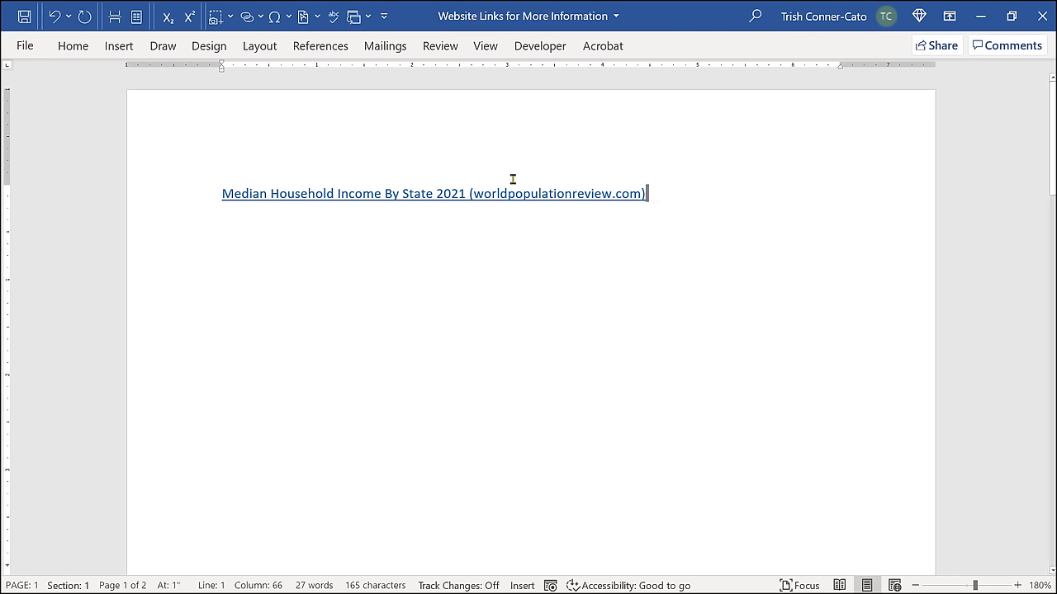
{"action": "left_click", "coordinate": [417, 201], "text": "ctrl"}
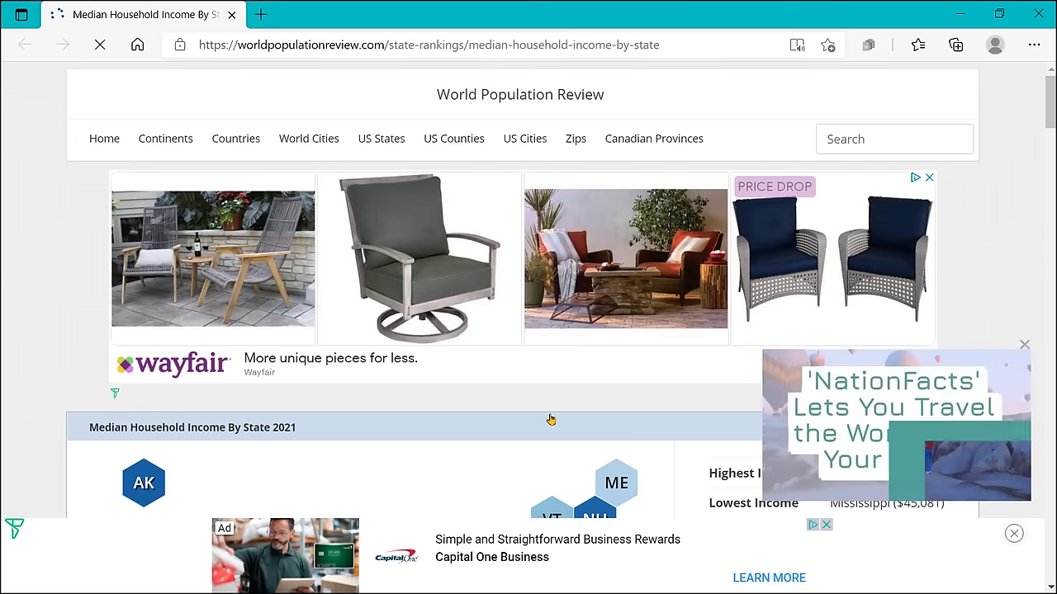
{"action": "scroll", "coordinate": [533, 401], "scroll_direction": "down", "scroll_amount": 3}
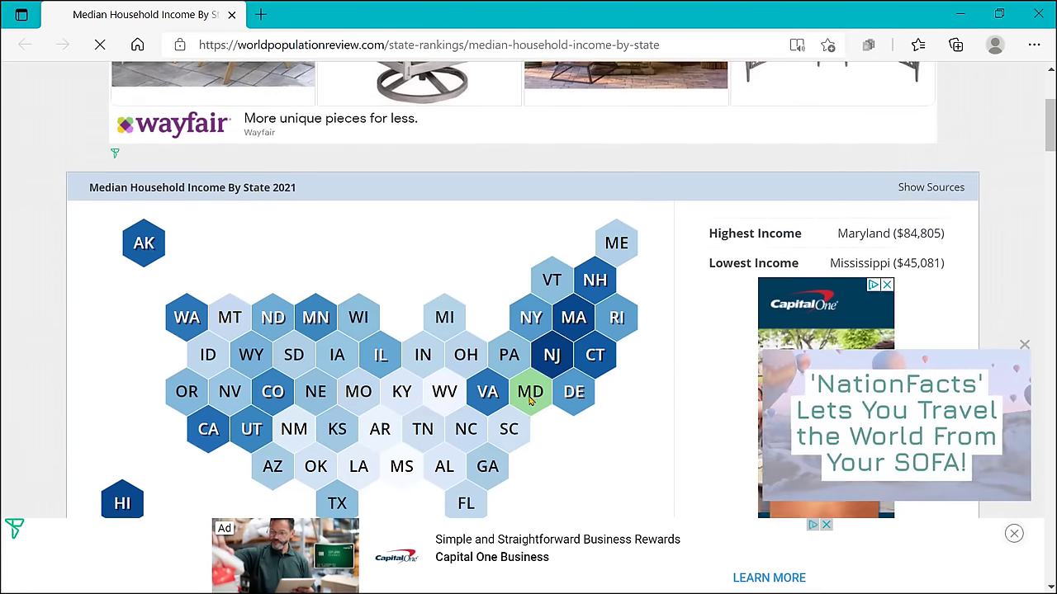
{"action": "scroll", "coordinate": [529, 400], "scroll_direction": "down", "scroll_amount": 5}
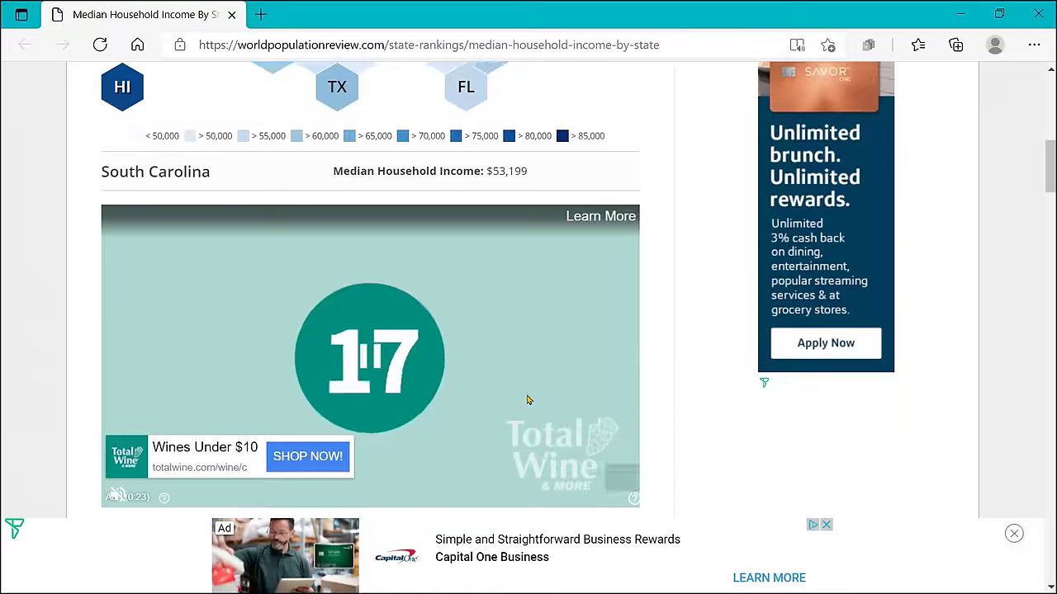
{"action": "scroll", "coordinate": [529, 401], "scroll_direction": "down", "scroll_amount": 9}
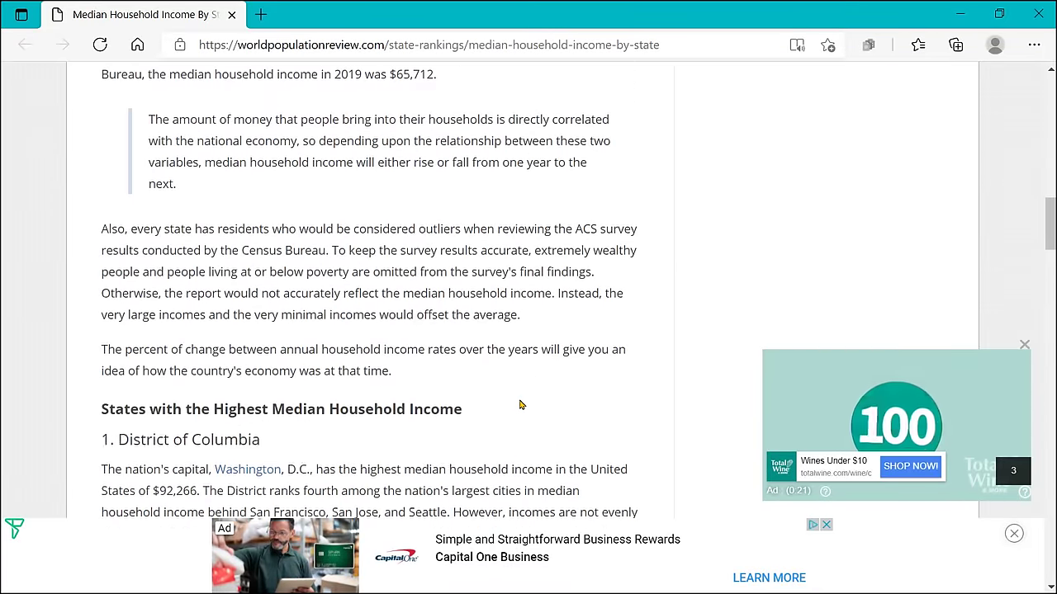
{"action": "scroll", "coordinate": [520, 404], "scroll_direction": "down", "scroll_amount": 8}
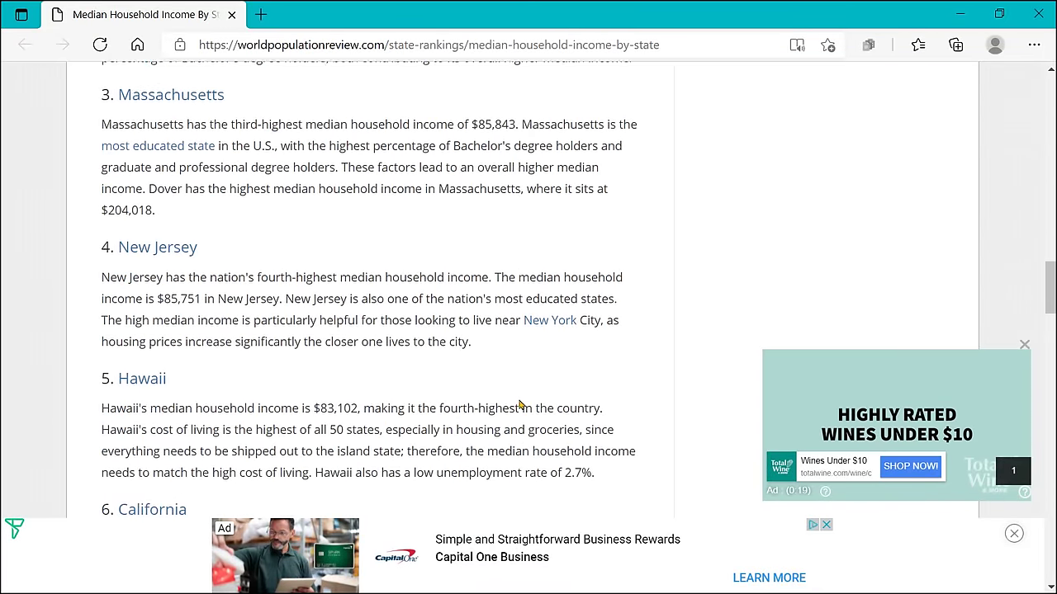
{"action": "scroll", "coordinate": [520, 404], "scroll_direction": "down", "scroll_amount": 9}
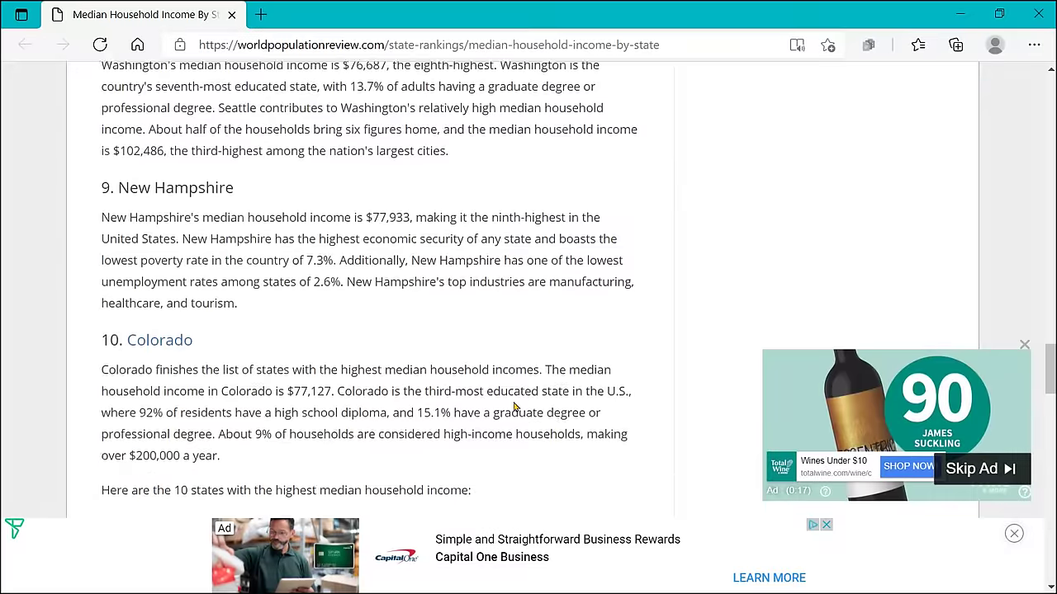
{"action": "scroll", "coordinate": [512, 404], "scroll_direction": "down", "scroll_amount": 7}
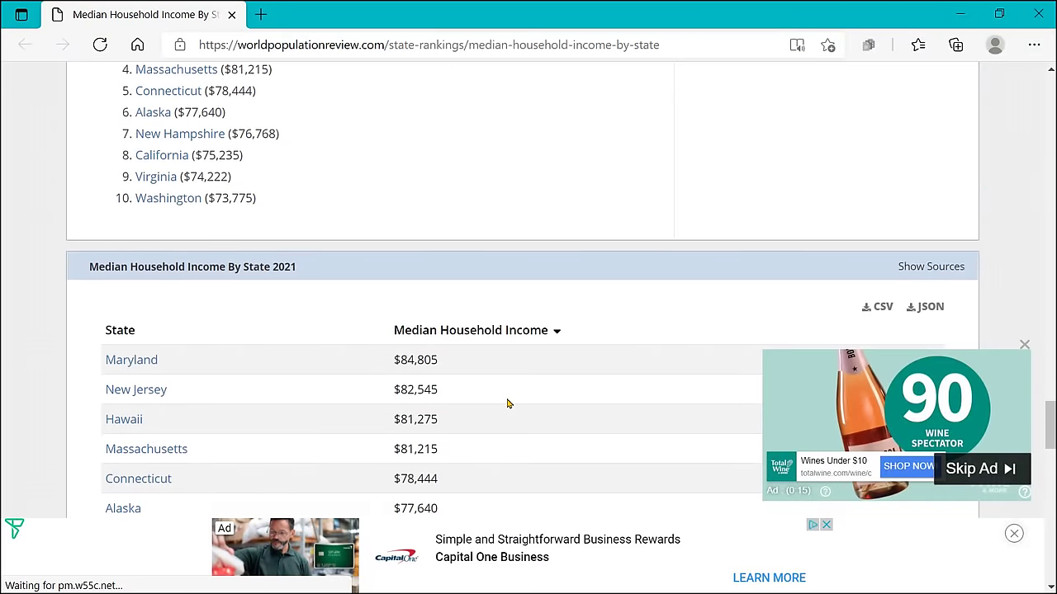
{"action": "scroll", "coordinate": [508, 404], "scroll_direction": "down", "scroll_amount": 4}
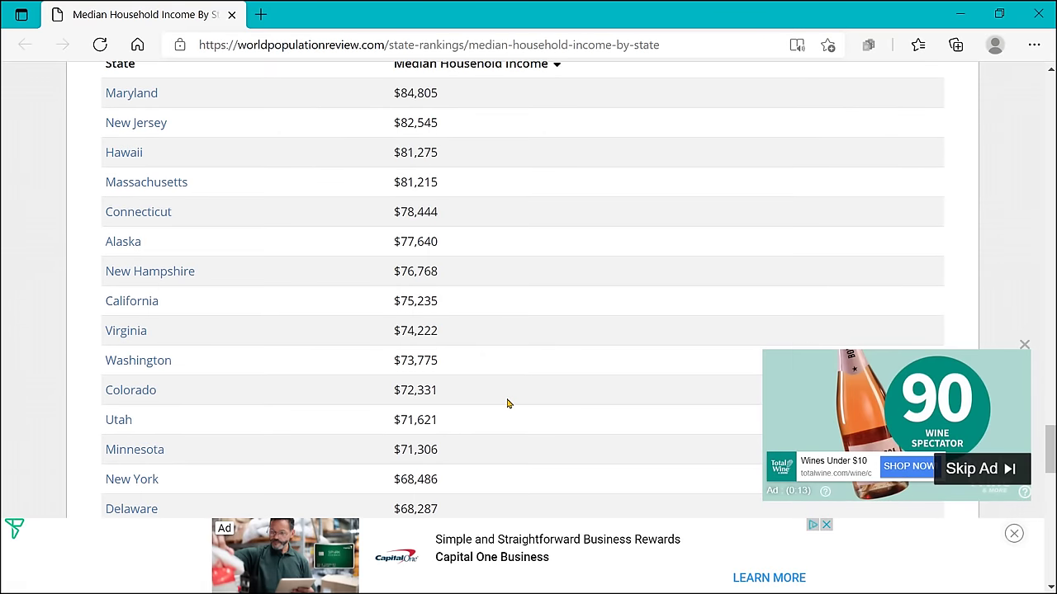
{"action": "scroll", "coordinate": [508, 403], "scroll_direction": "up", "scroll_amount": 1}
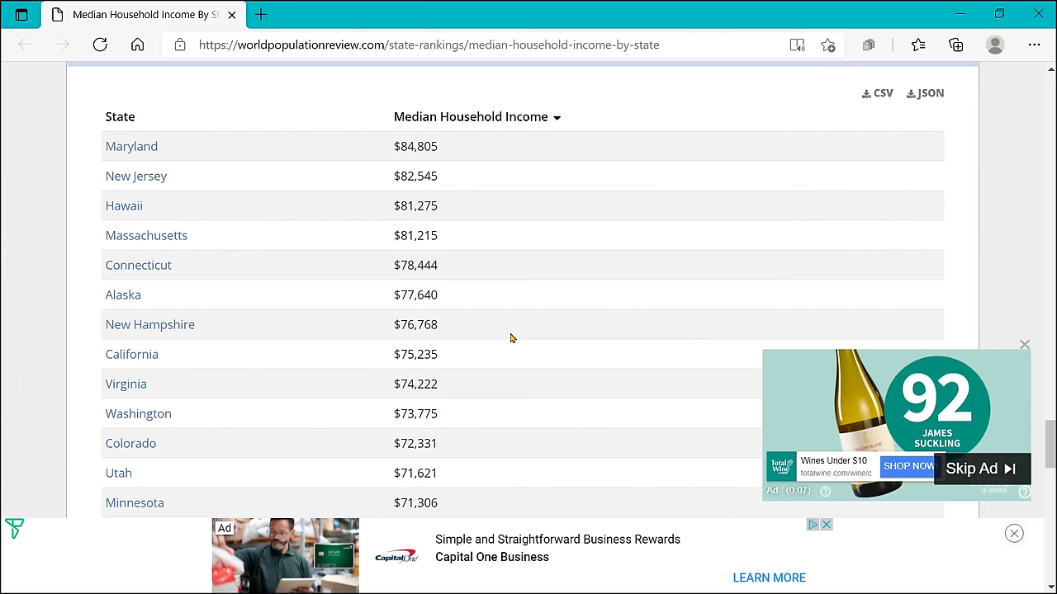
Step: Copy the World Population Review page's web address and connect Power BI Desktop's Web data source to that URL
{"action": "left_click", "coordinate": [499, 47]}
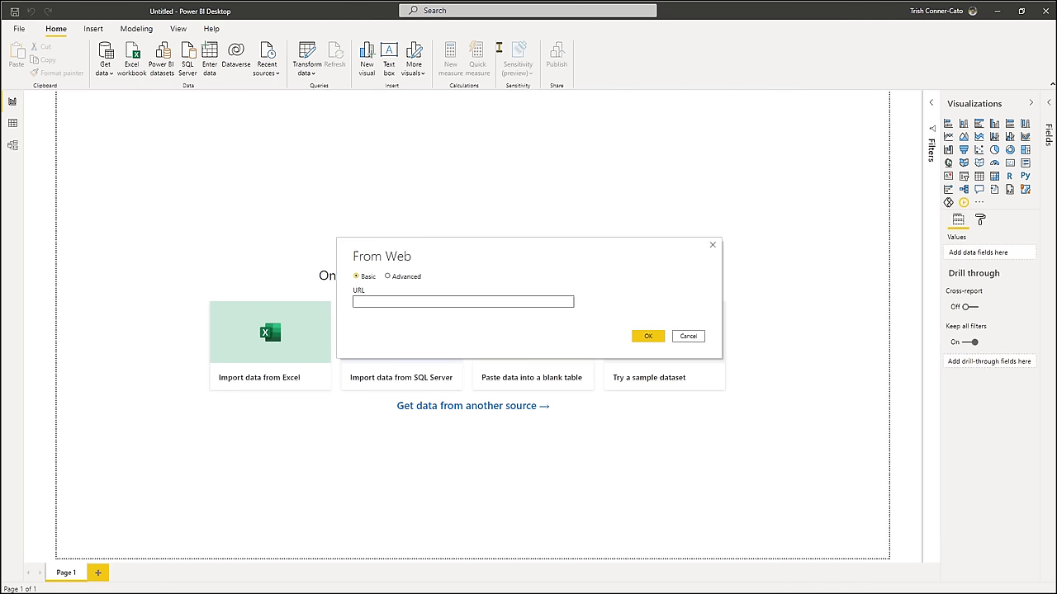
{"action": "left_click", "coordinate": [364, 302]}
{"action": "key", "text": "ctrl+v"}
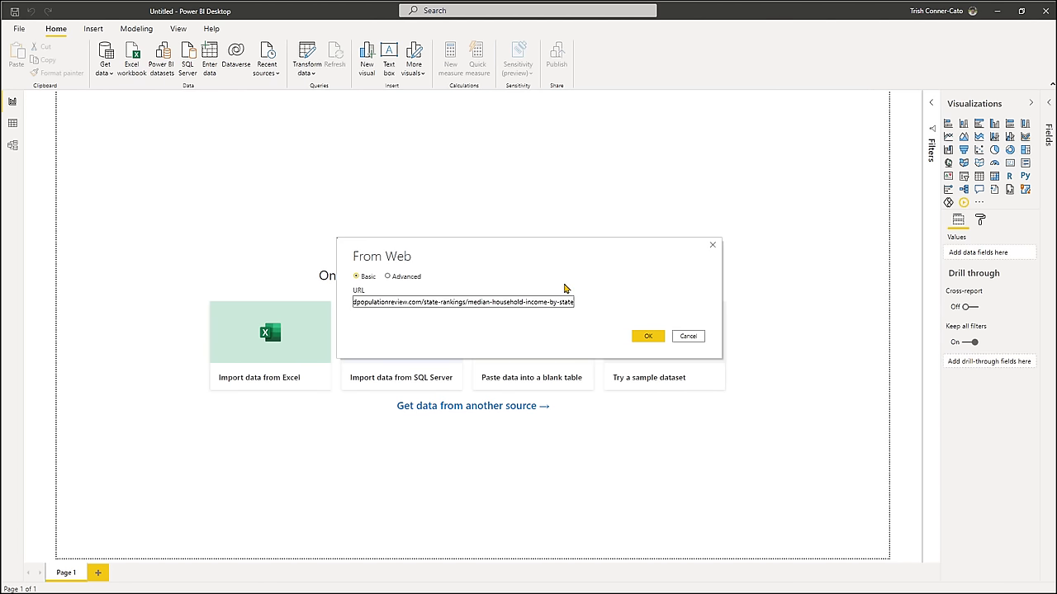
{"action": "left_click", "coordinate": [637, 337]}
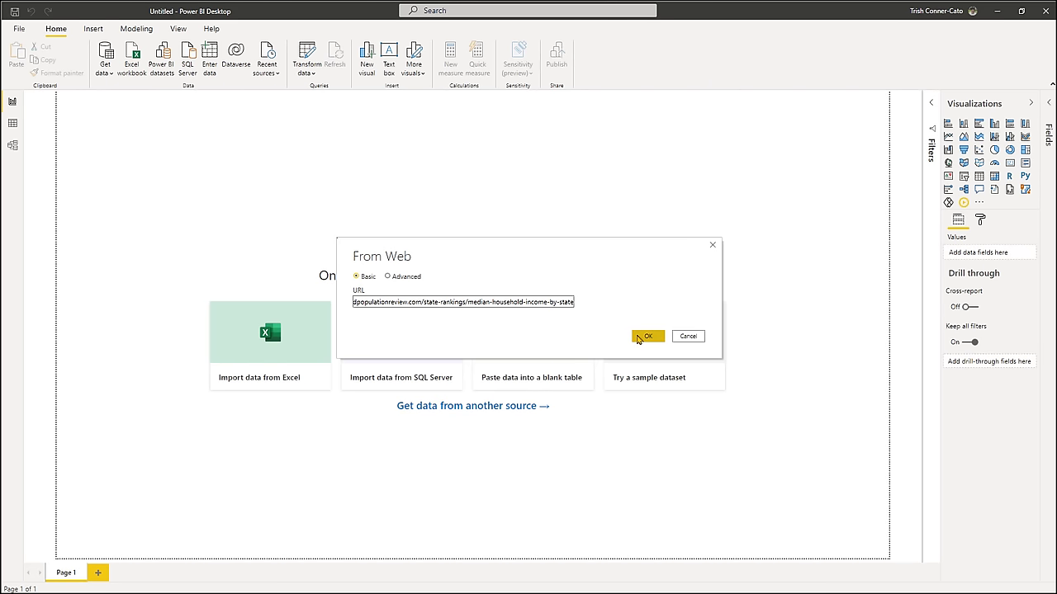
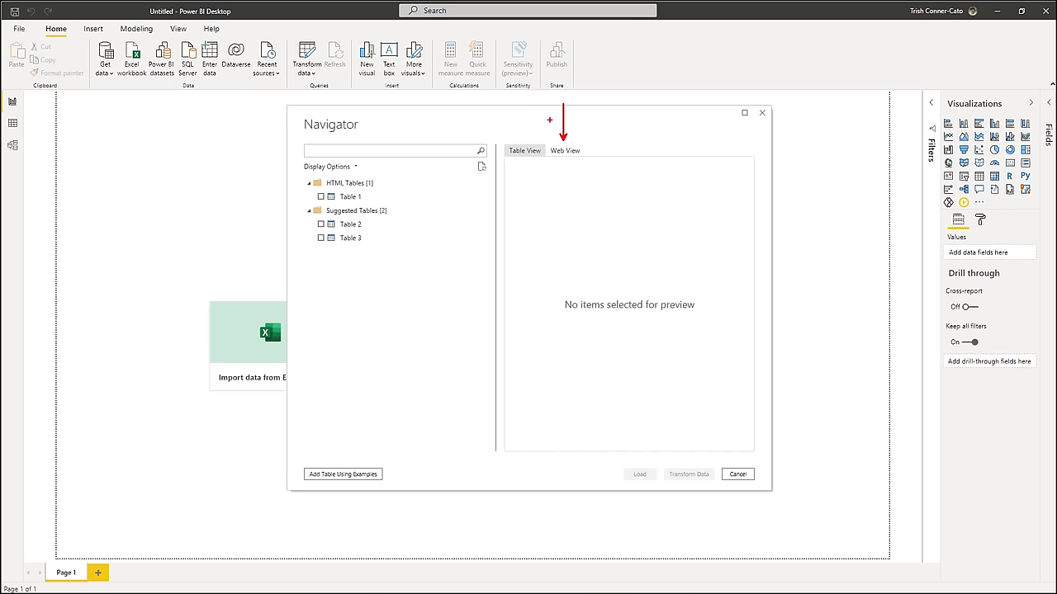
Step: Preview Table 1, Table 2 and Table 3 from the web page and select all three for import
{"action": "left_click", "coordinate": [350, 196]}
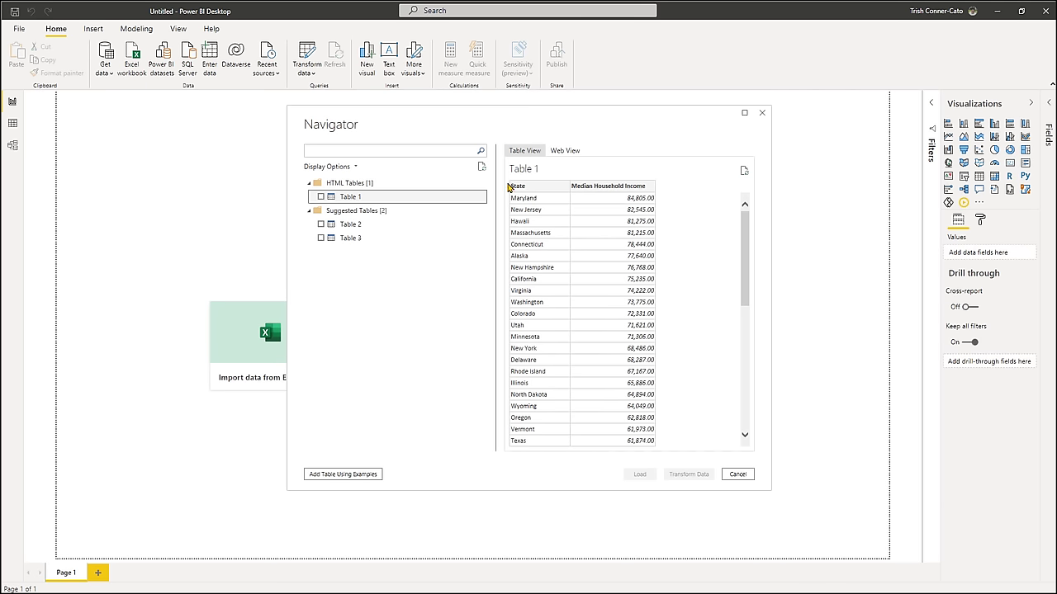
{"action": "left_click", "coordinate": [369, 226]}
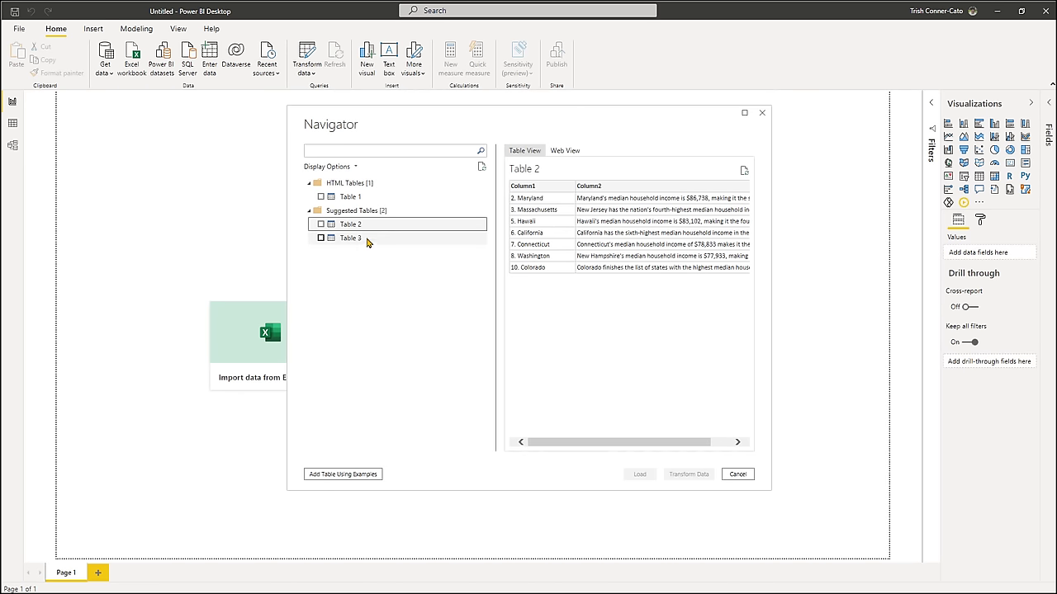
{"action": "left_click", "coordinate": [367, 241]}
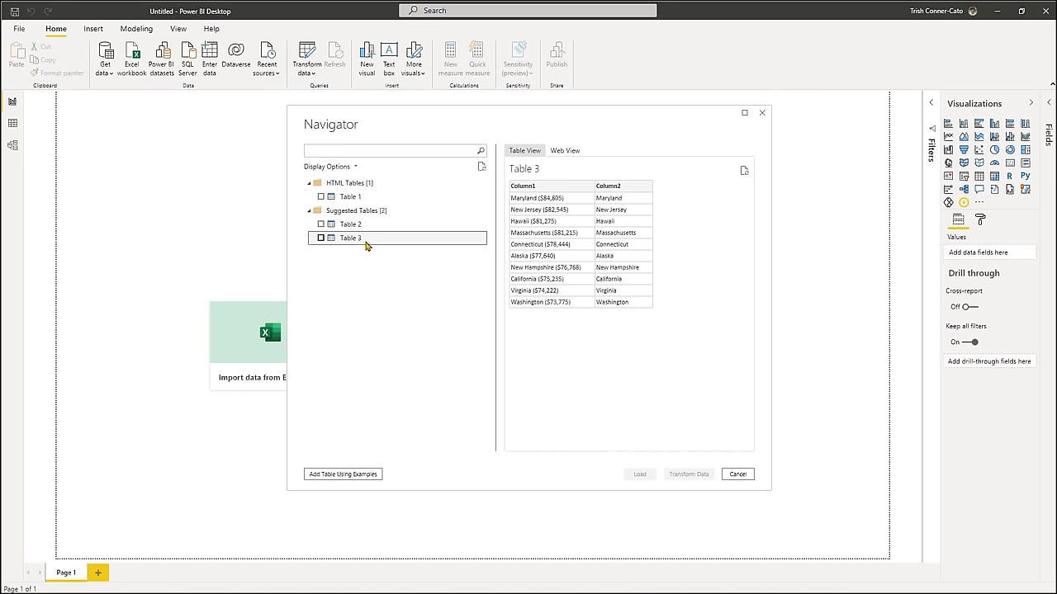
{"action": "left_click", "coordinate": [321, 197]}
{"action": "left_click", "coordinate": [321, 224]}
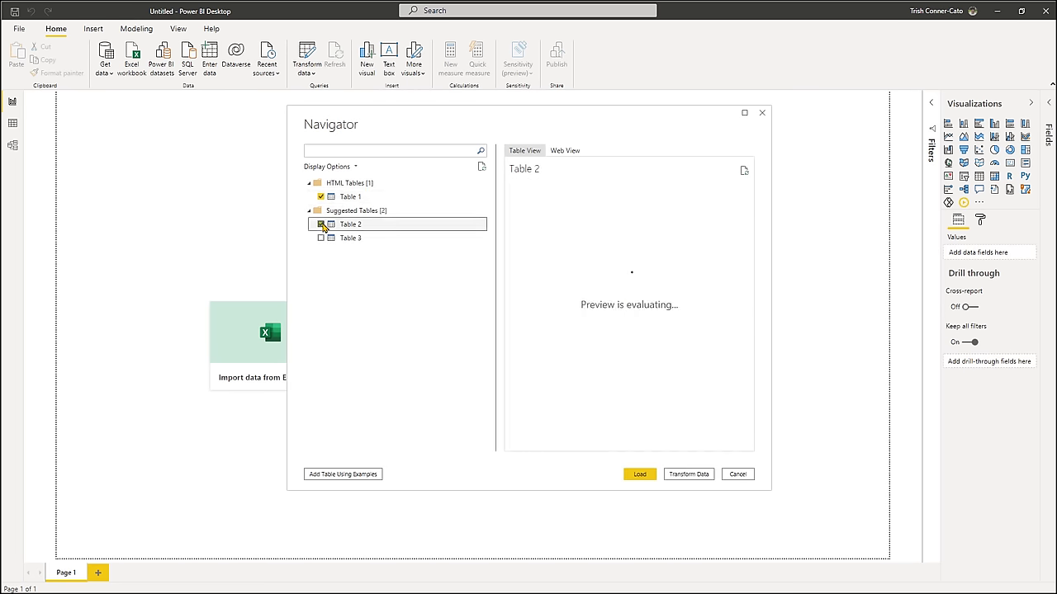
{"action": "left_click", "coordinate": [321, 238]}
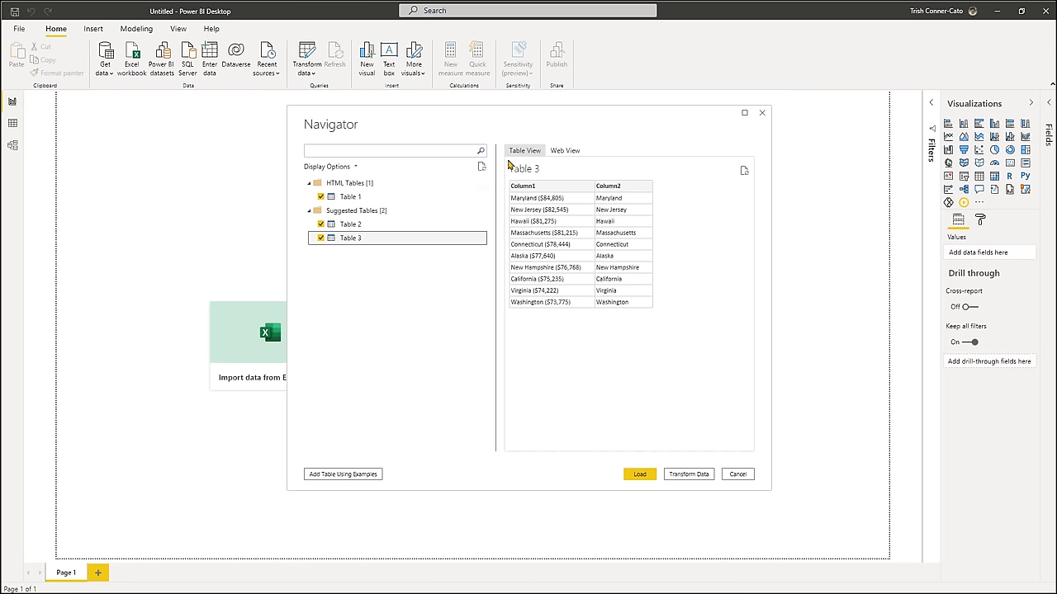
Step: Check the income table in the web view of the page and load the three selected tables into the report
{"action": "left_click", "coordinate": [559, 154]}
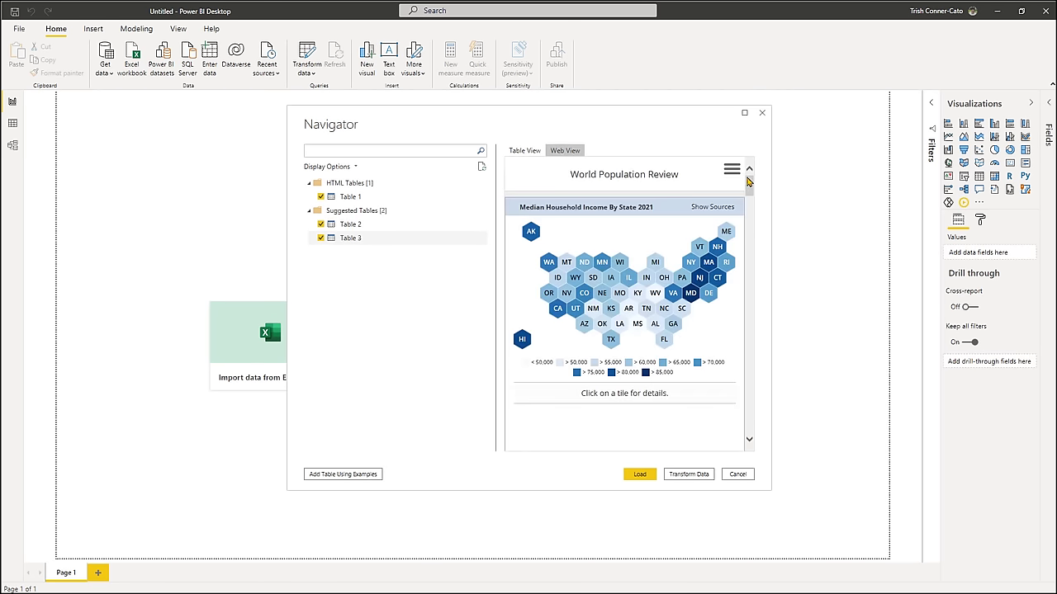
{"action": "left_click_drag", "start_coordinate": [748, 180], "coordinate": [776, 348]}
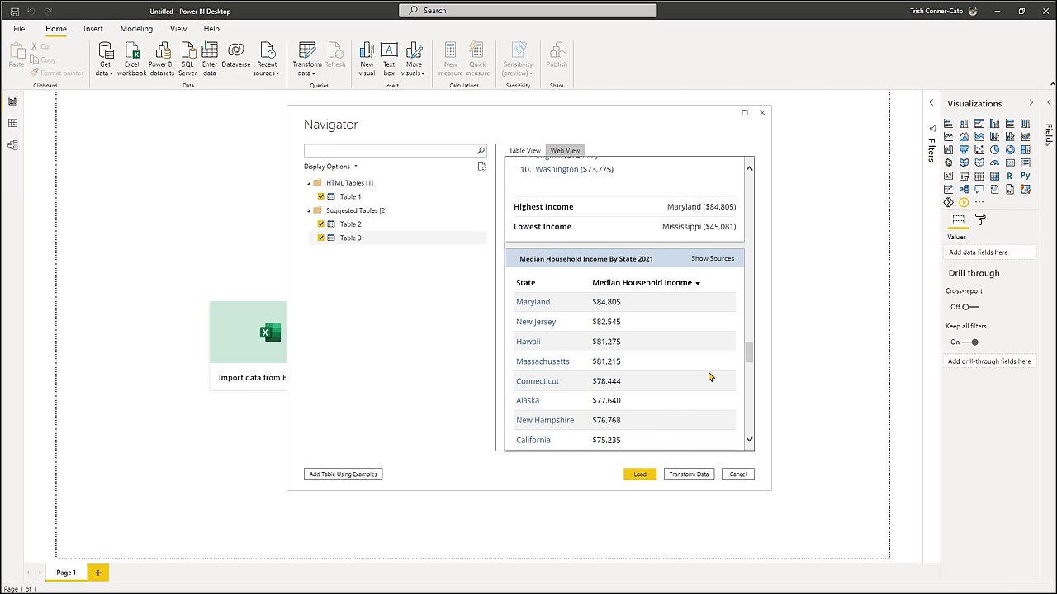
{"action": "left_click", "coordinate": [640, 478]}
{"action": "left_click", "coordinate": [640, 477]}
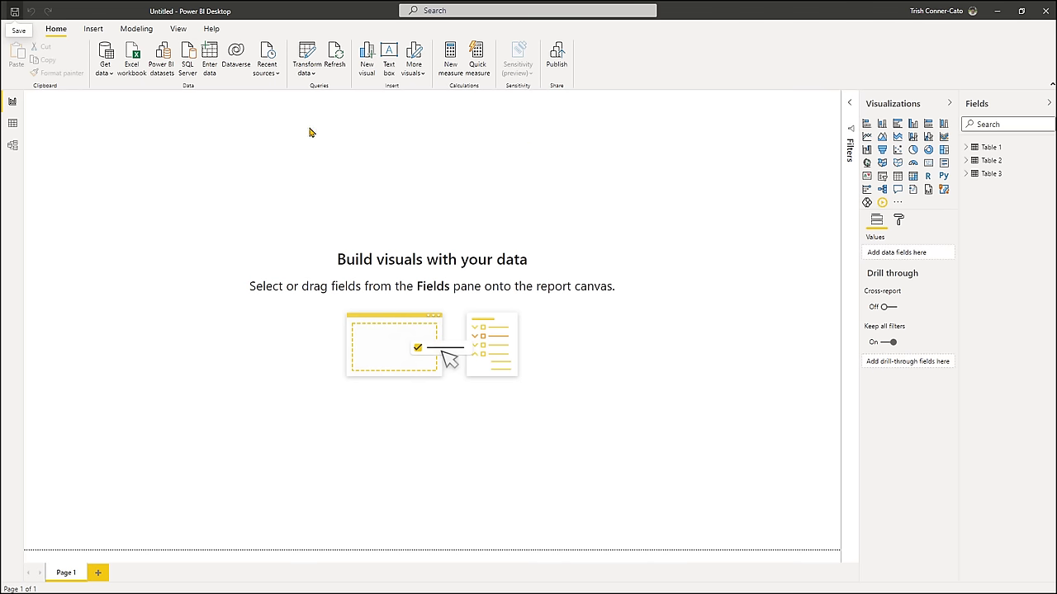
Step: Save the report as "Median Household Income" in the Class Files - Working Directory folder
{"action": "left_click", "coordinate": [18, 29]}
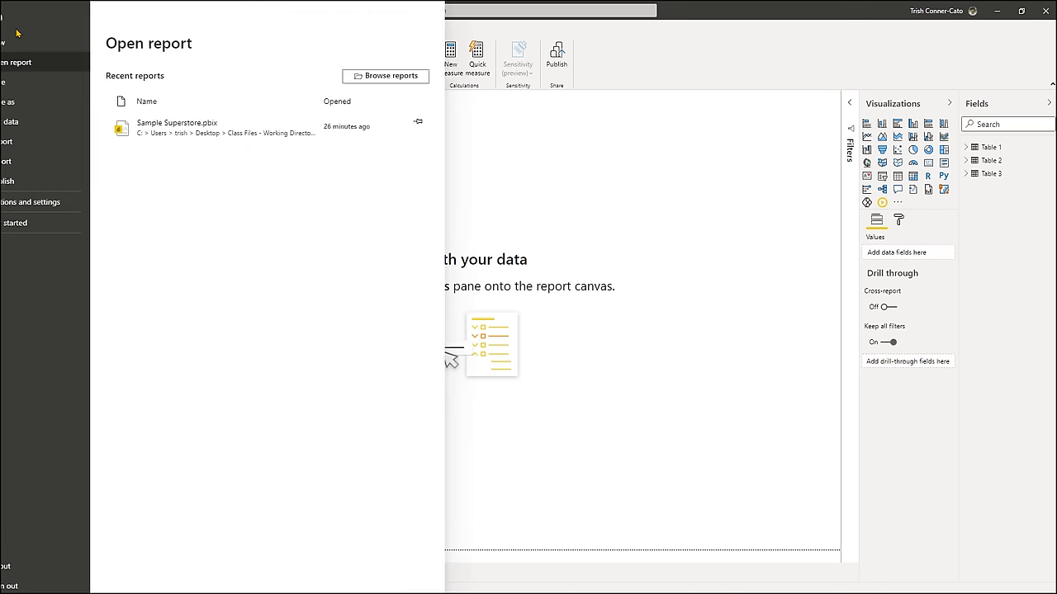
{"action": "left_click", "coordinate": [18, 84]}
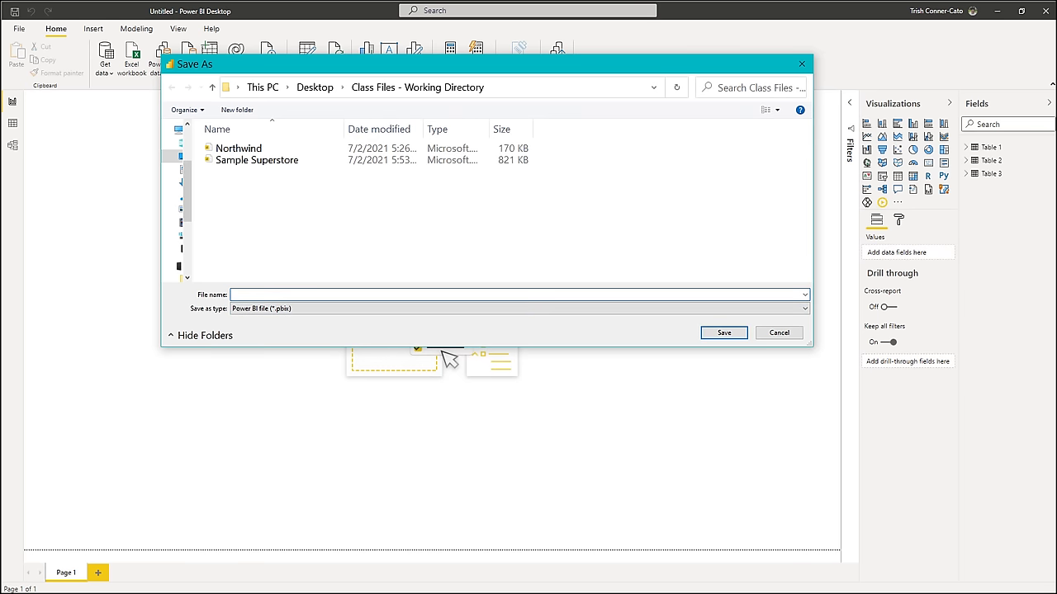
{"action": "type", "text": "Median Household Income"}
{"action": "key", "text": "Return"}
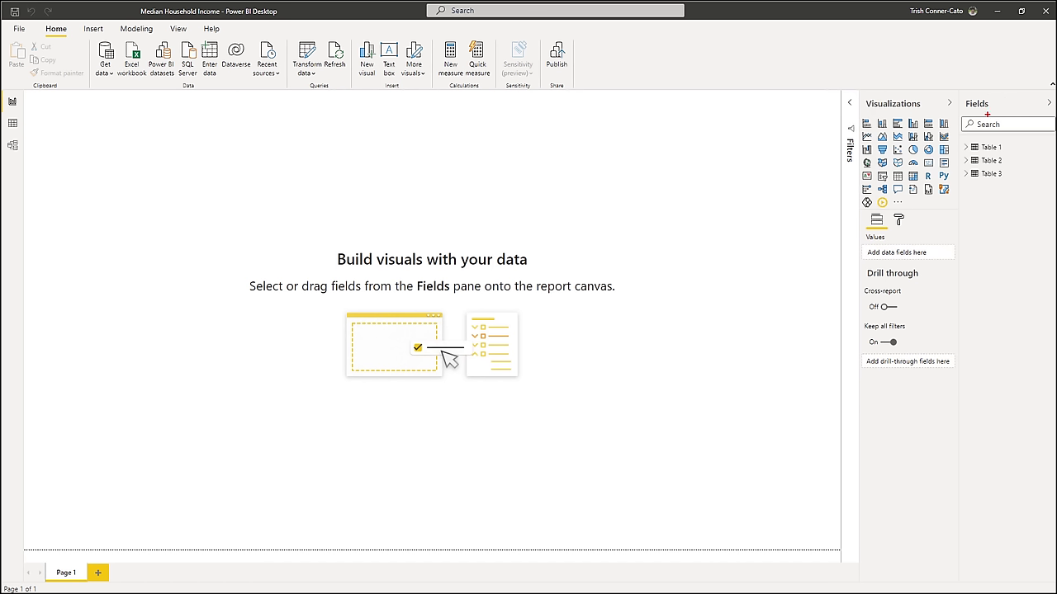
Step: Expand Table 1, Table 2 and Table 3 in the field list to examine their columns
{"action": "left_click_drag", "start_coordinate": [984, 115], "coordinate": [984, 56]}
{"action": "key", "text": "Escape"}
{"action": "left_click", "coordinate": [966, 147]}
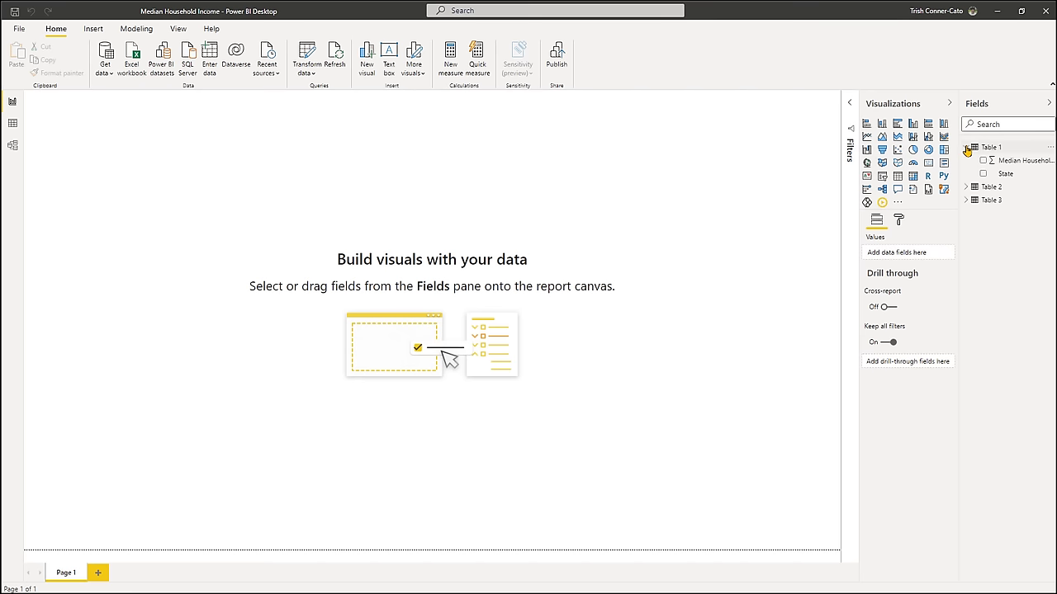
{"action": "left_click", "coordinate": [971, 189]}
{"action": "left_click", "coordinate": [968, 188]}
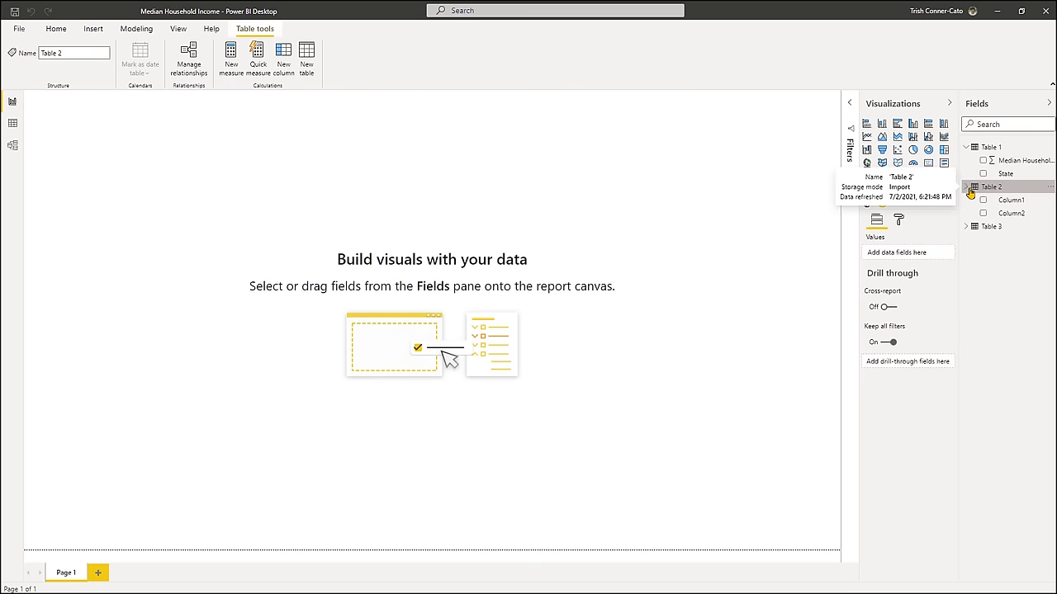
{"action": "left_click", "coordinate": [967, 230]}
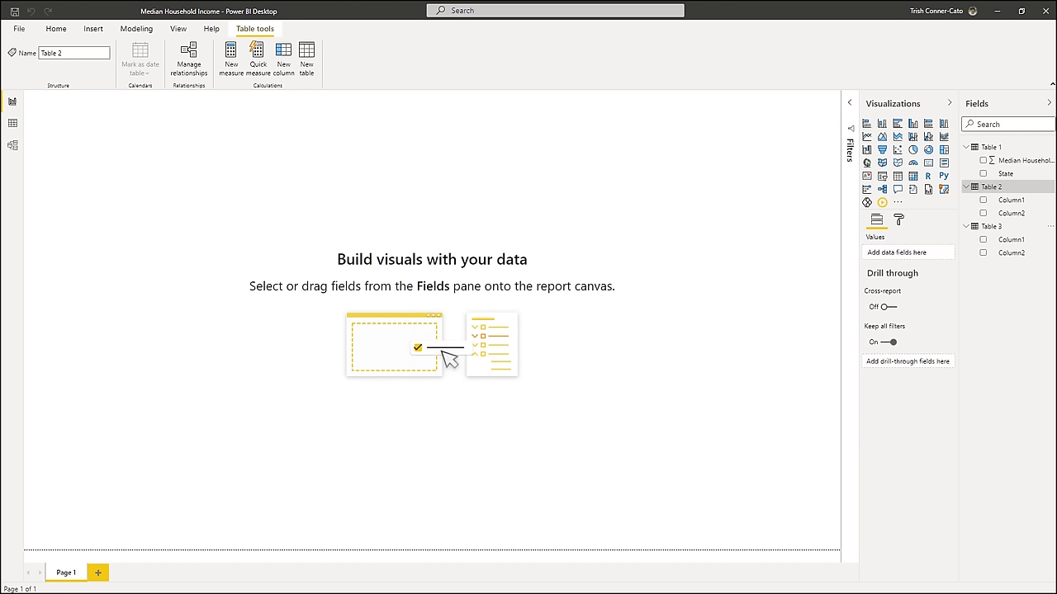
Step: Switch to the data view and examine the imported rows of Table 1, Table 2 and Table 3
{"action": "left_click", "coordinate": [13, 123]}
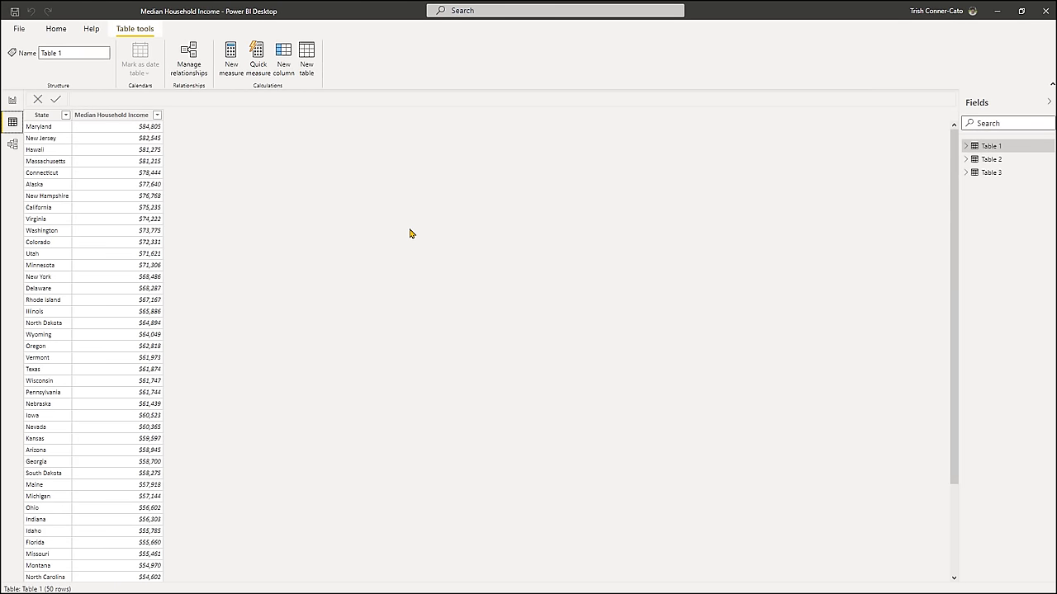
{"action": "left_click", "coordinate": [988, 163]}
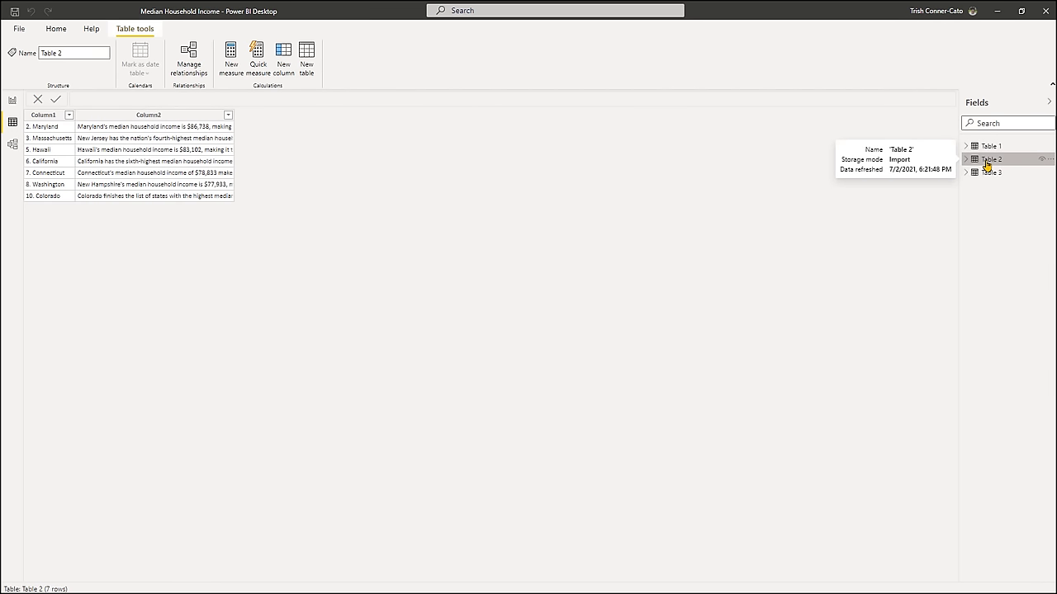
{"action": "left_click", "coordinate": [981, 175]}
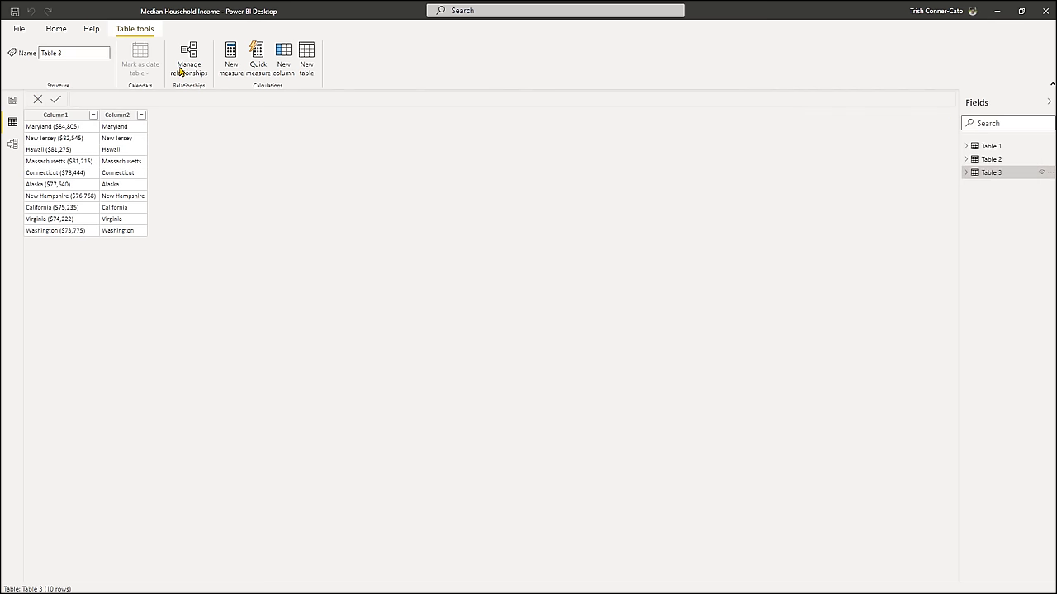
{"action": "left_click", "coordinate": [20, 30]}
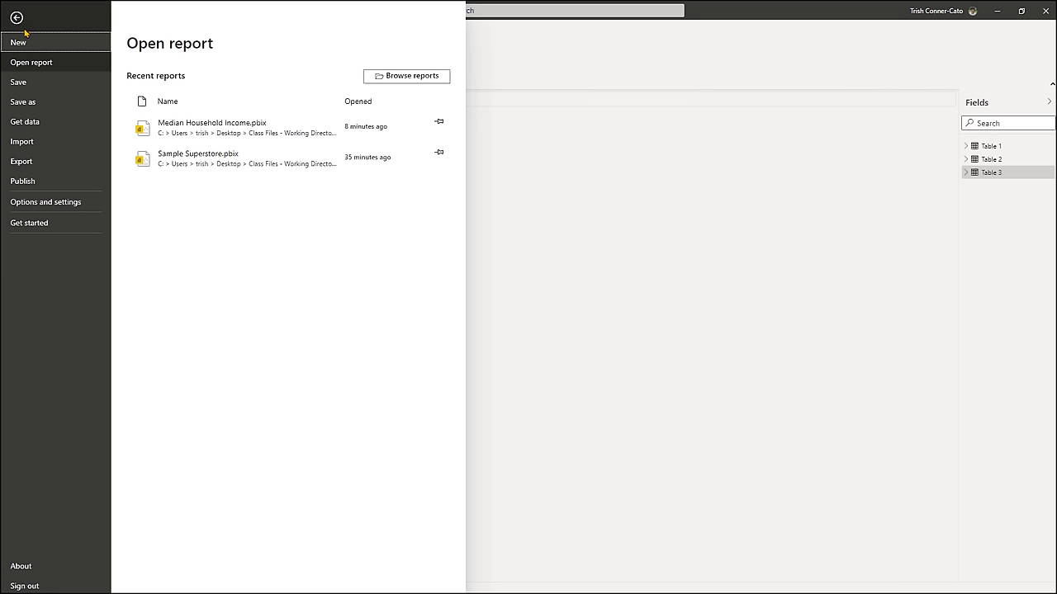
{"action": "key", "text": "Escape"}
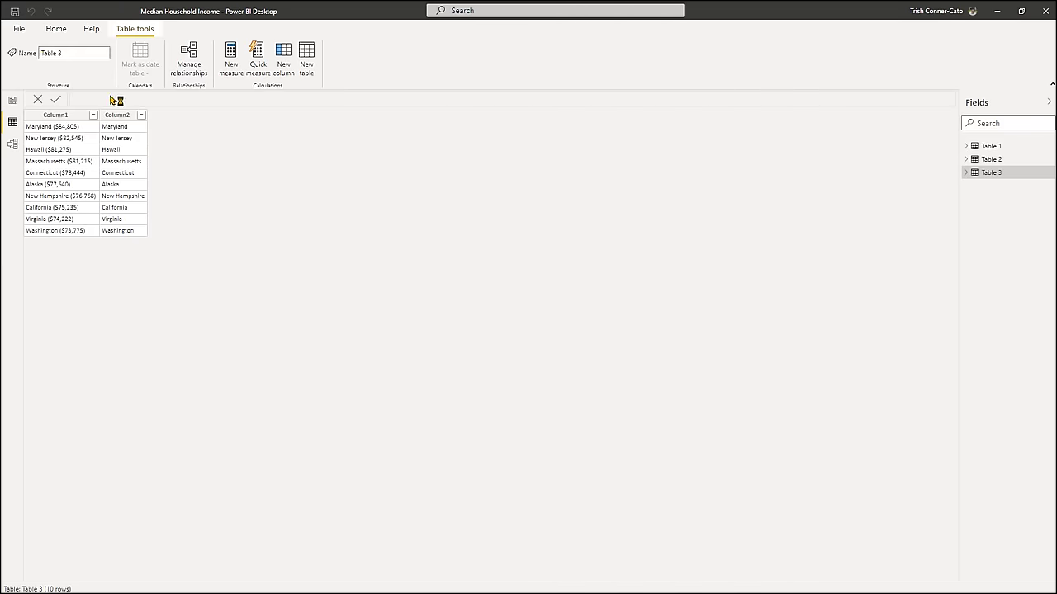
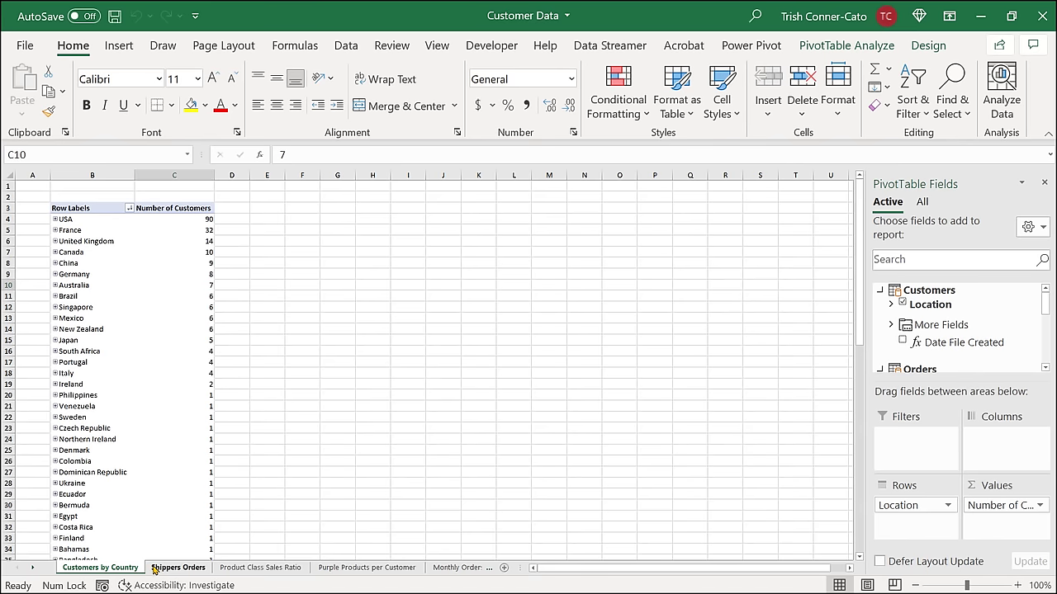
Step: Look through the Customer Data worksheets from Shippers Orders to Totals to Date per Country, examining their PivotTables and PivotChart
{"action": "left_click", "coordinate": [170, 568]}
{"action": "left_click", "coordinate": [231, 570]}
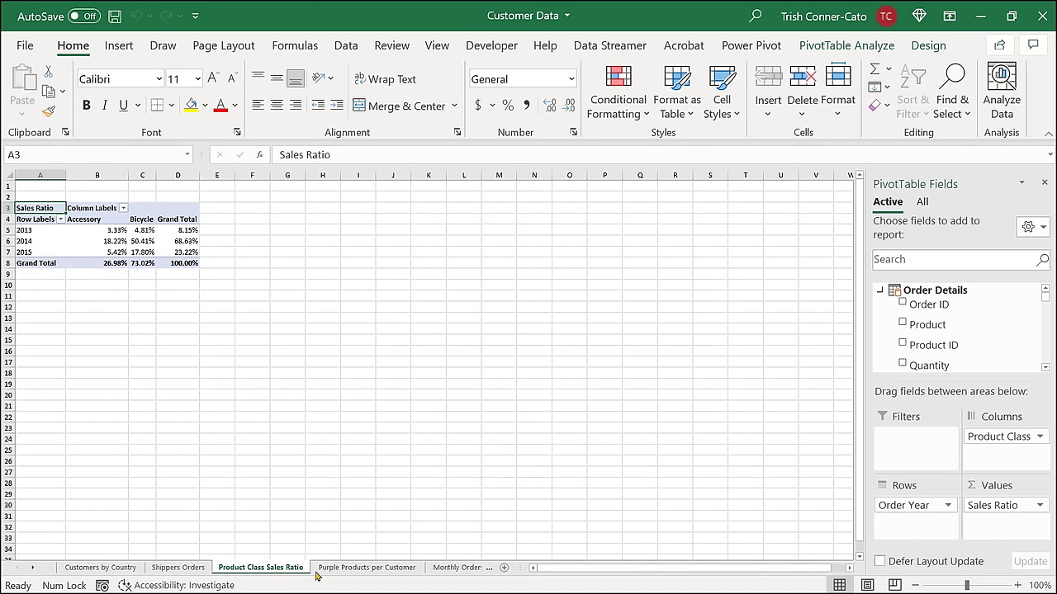
{"action": "left_click", "coordinate": [337, 571]}
{"action": "key", "text": "ctrl+Page_Down"}
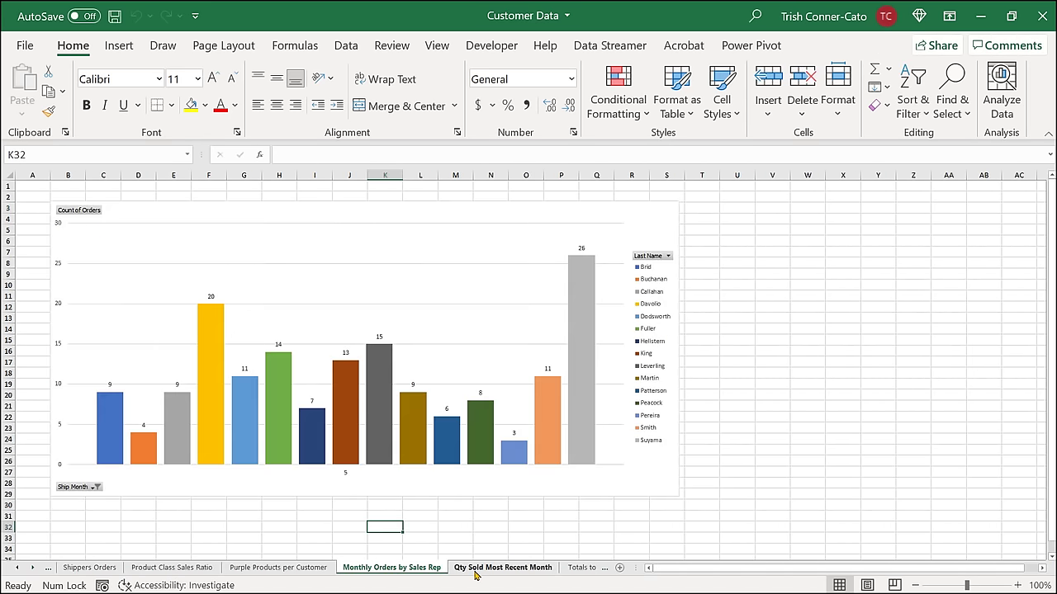
{"action": "left_click", "coordinate": [494, 570]}
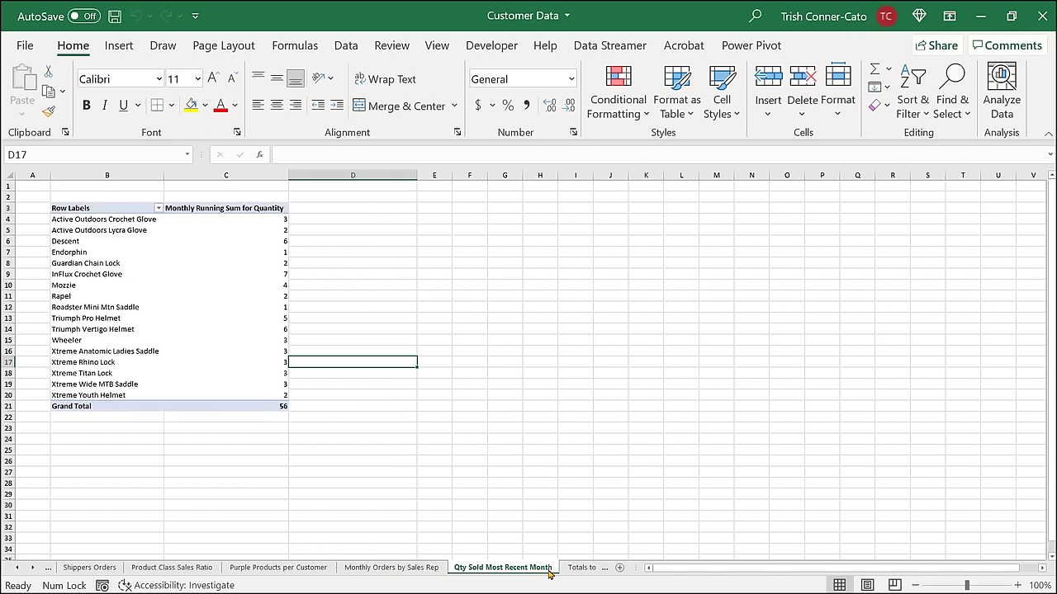
{"action": "left_click", "coordinate": [580, 570]}
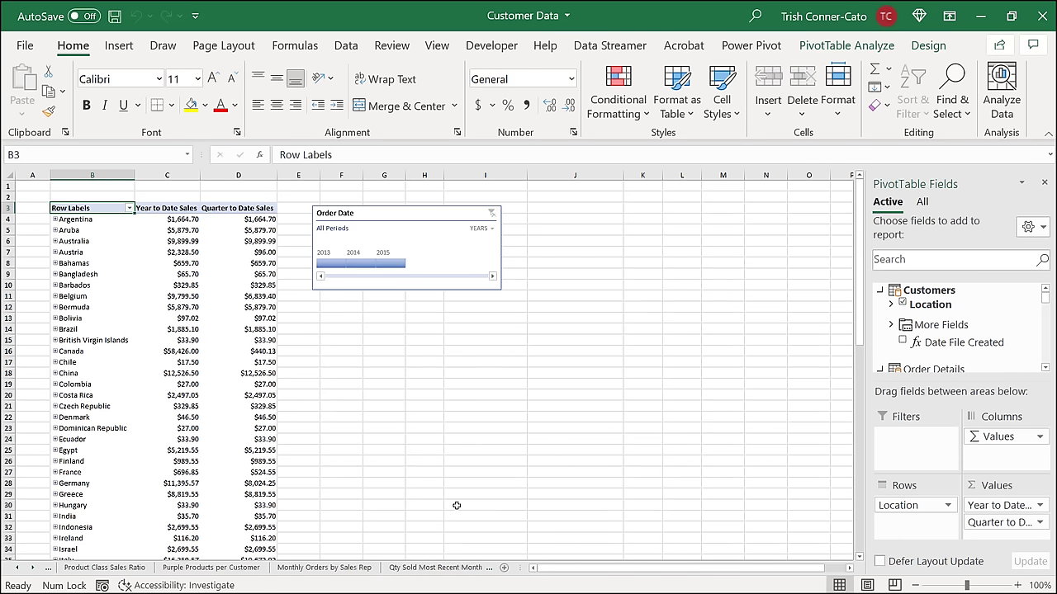
Step: Open the workbook's data model in Power Pivot and widen the Company Name column of the Customers table to show full names
{"action": "left_click", "coordinate": [746, 52]}
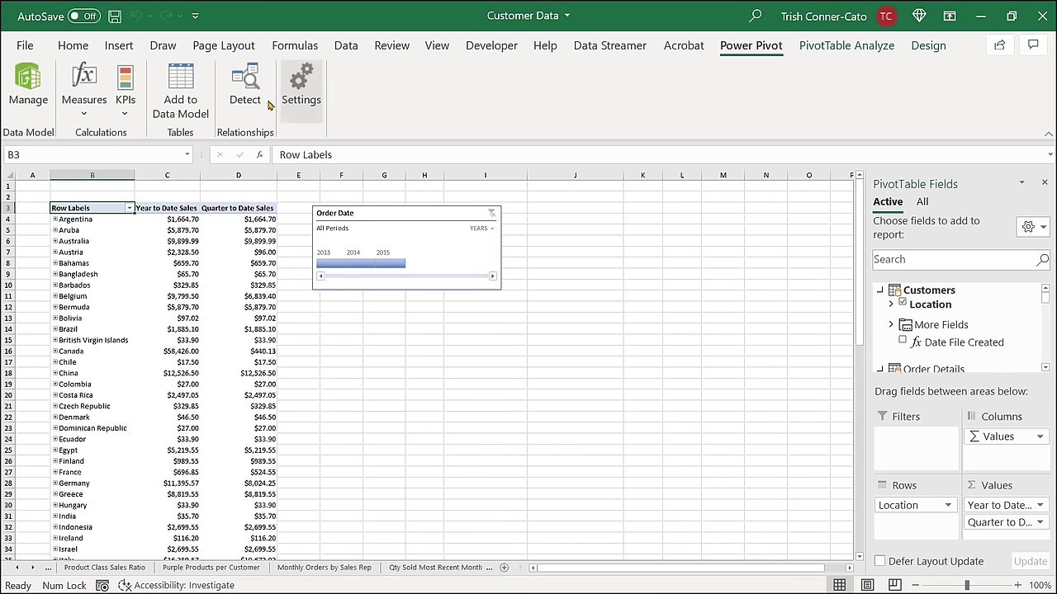
{"action": "left_click", "coordinate": [28, 101]}
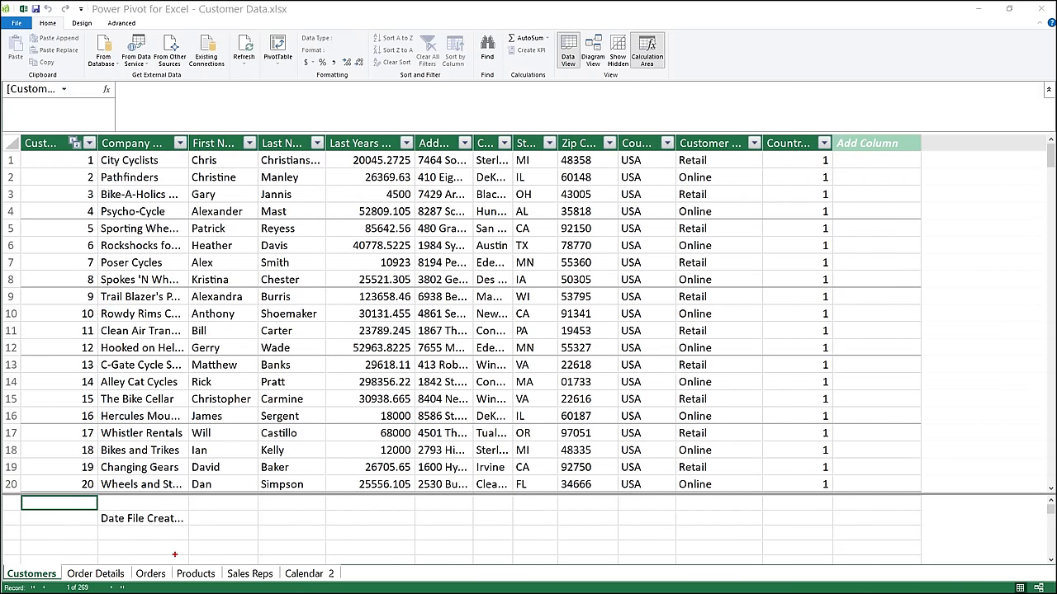
{"action": "left_click_drag", "start_coordinate": [175, 554], "coordinate": [178, 442]}
{"action": "left_click_drag", "start_coordinate": [187, 143], "coordinate": [282, 331]}
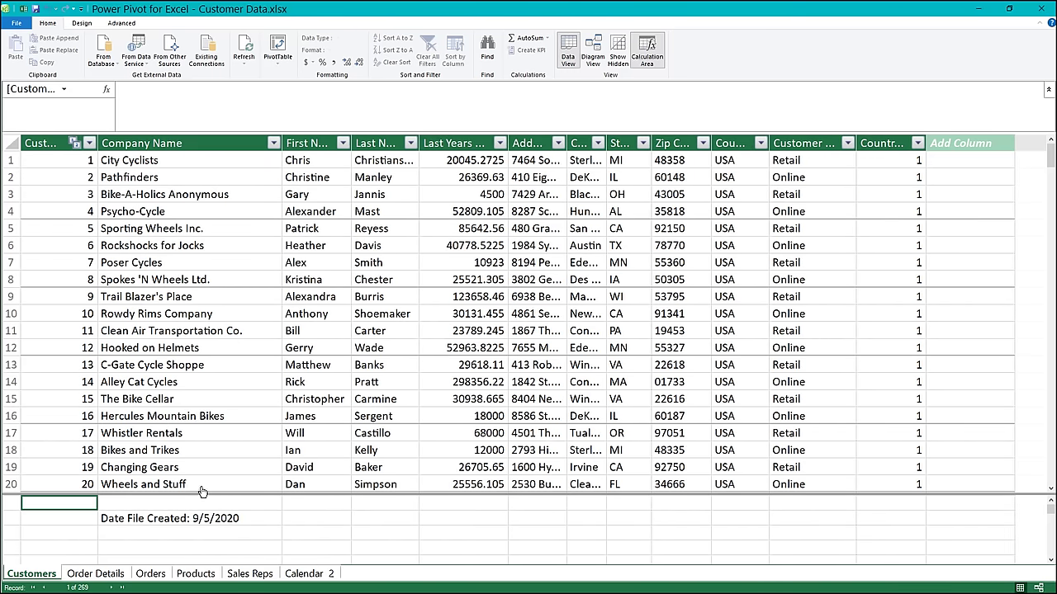
Step: Examine the Order Details table and its measures, view the table relationships in the diagram, and save the workbook
{"action": "left_click", "coordinate": [109, 580]}
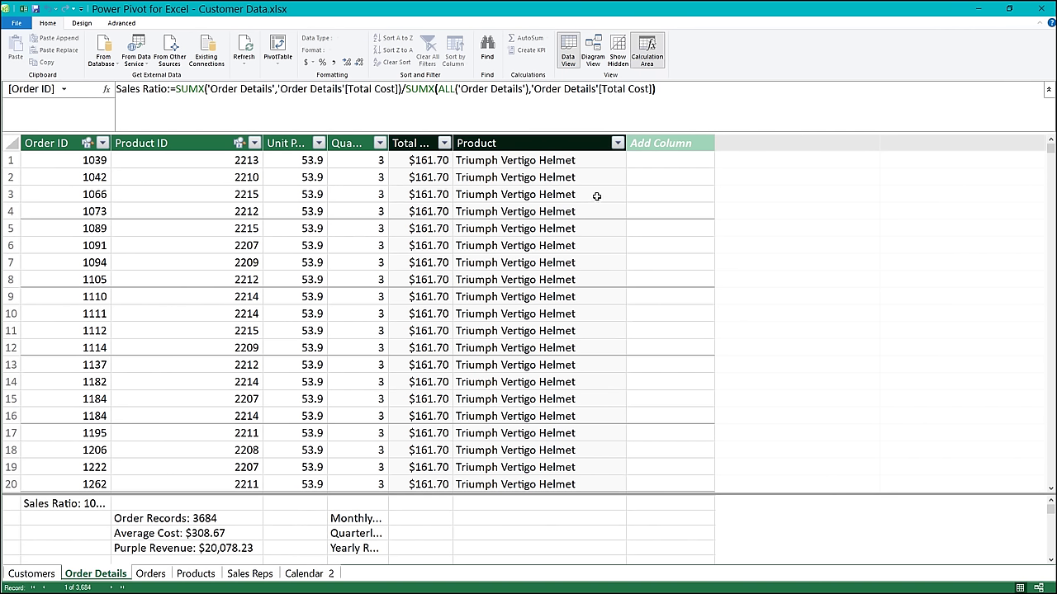
{"action": "left_click", "coordinate": [596, 54]}
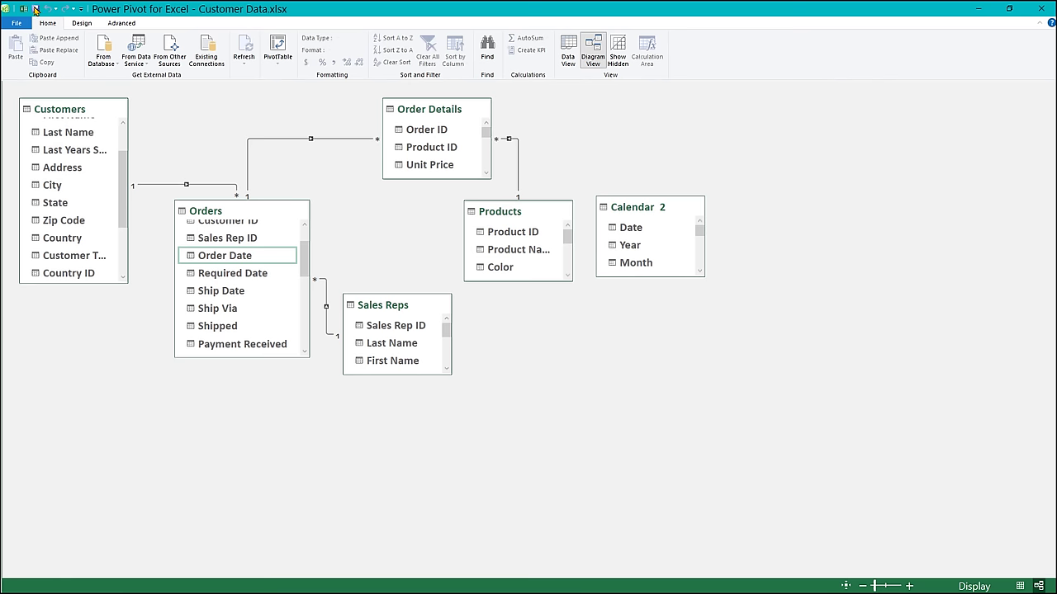
{"action": "left_click", "coordinate": [35, 9]}
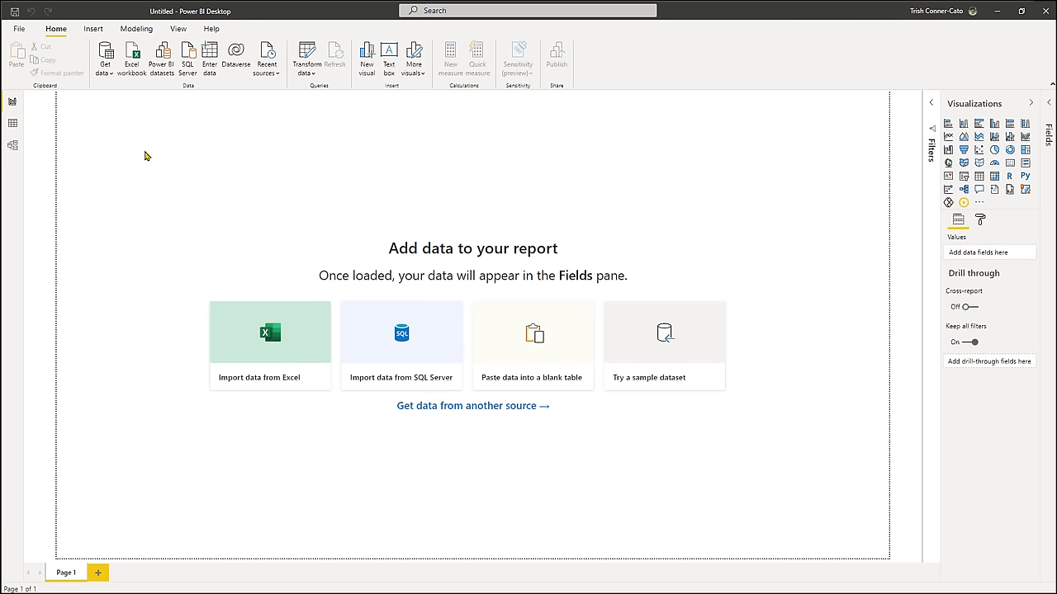
Step: In a blank Power BI Desktop report, connect to the Customer Data Excel workbook and preview its Customers by Country sheet
{"action": "left_click", "coordinate": [135, 66]}
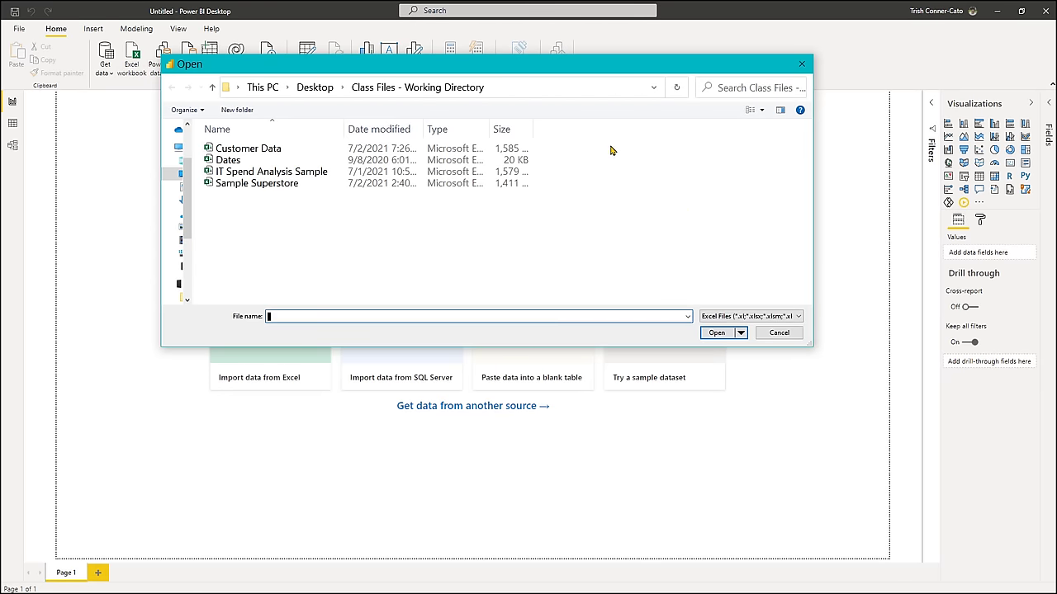
{"action": "double_click", "coordinate": [278, 149]}
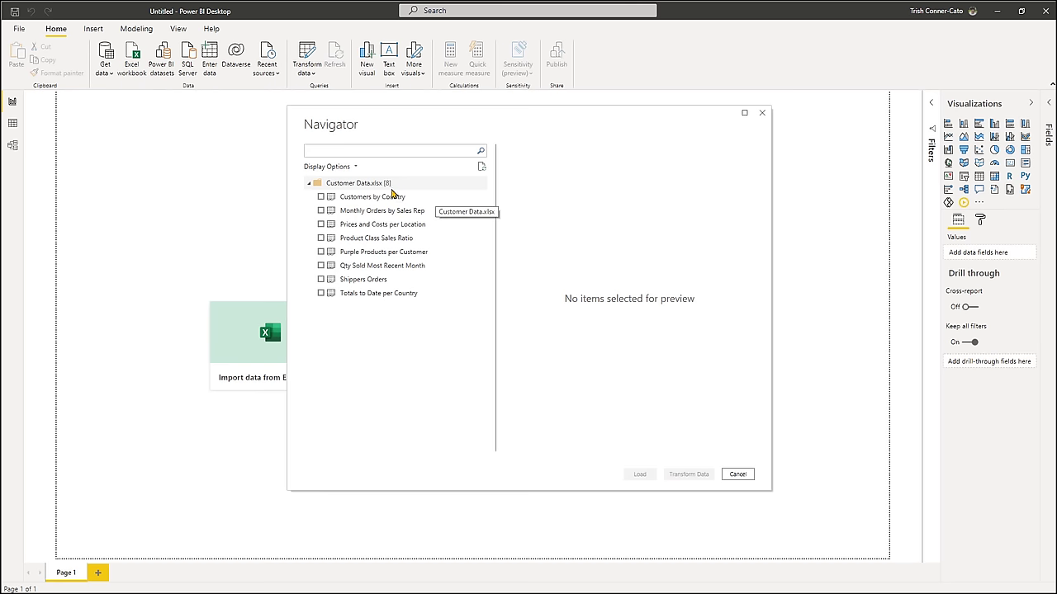
{"action": "left_click", "coordinate": [355, 203]}
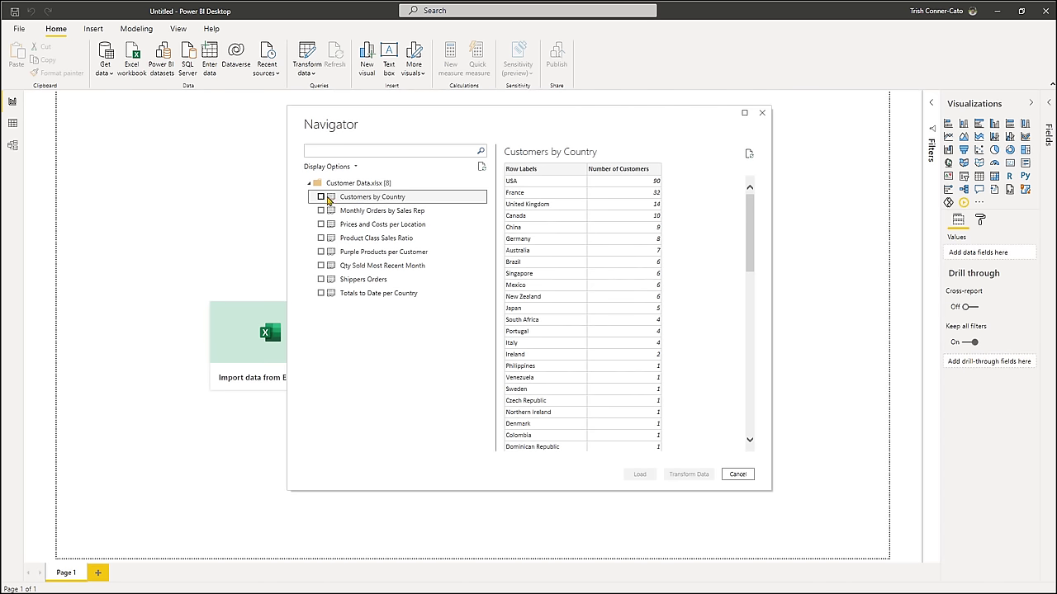
Step: Select all eight sheets, from Customers by Country to Totals to Date per Country, and load them into the report
{"action": "left_click", "coordinate": [321, 199]}
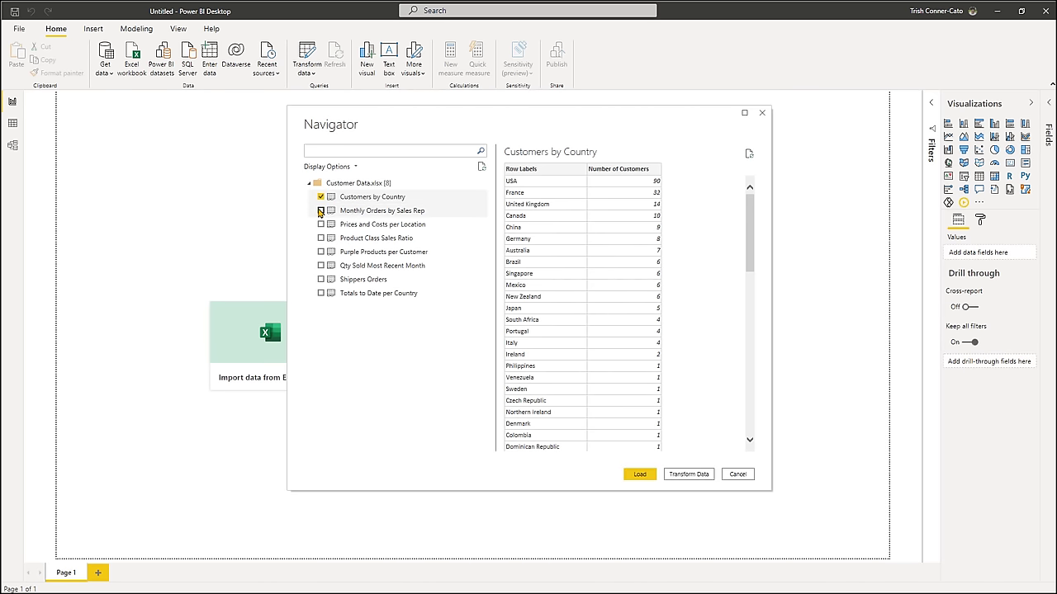
{"action": "left_click", "coordinate": [320, 211]}
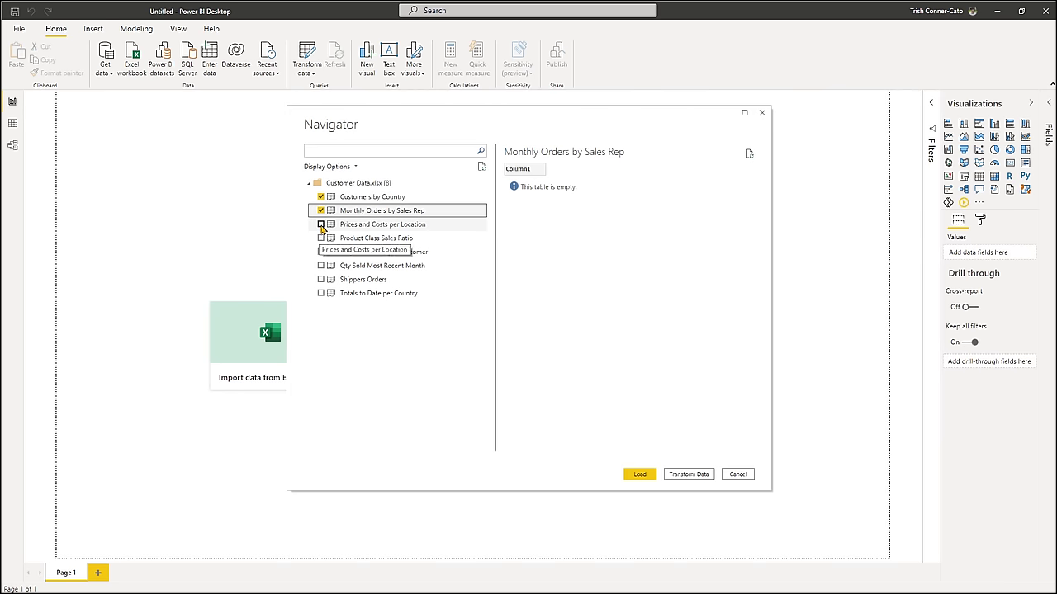
{"action": "left_click", "coordinate": [320, 225]}
{"action": "left_click", "coordinate": [320, 238]}
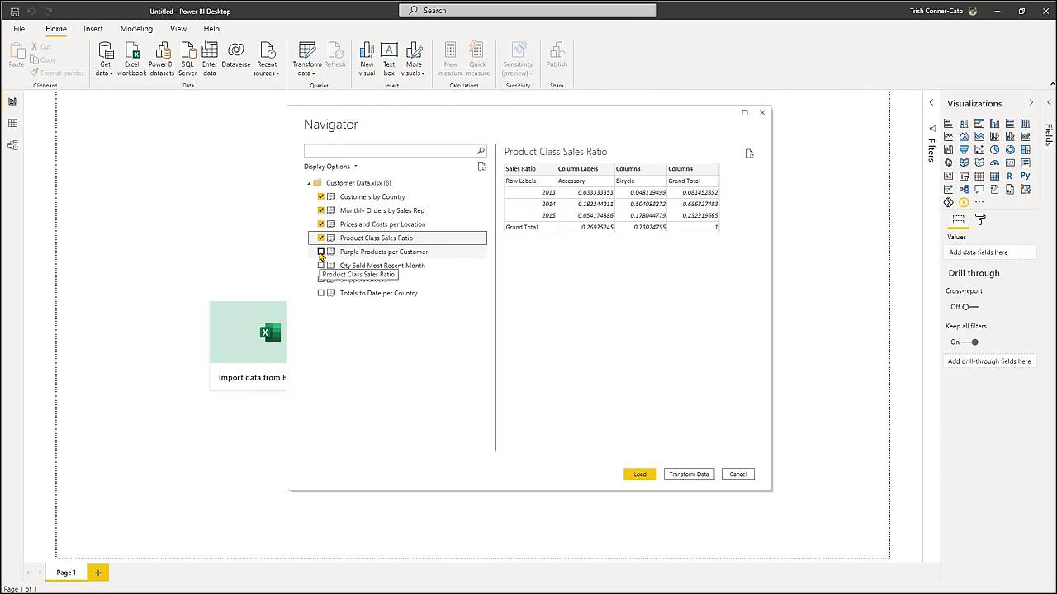
{"action": "left_click", "coordinate": [320, 252]}
{"action": "left_click", "coordinate": [321, 265]}
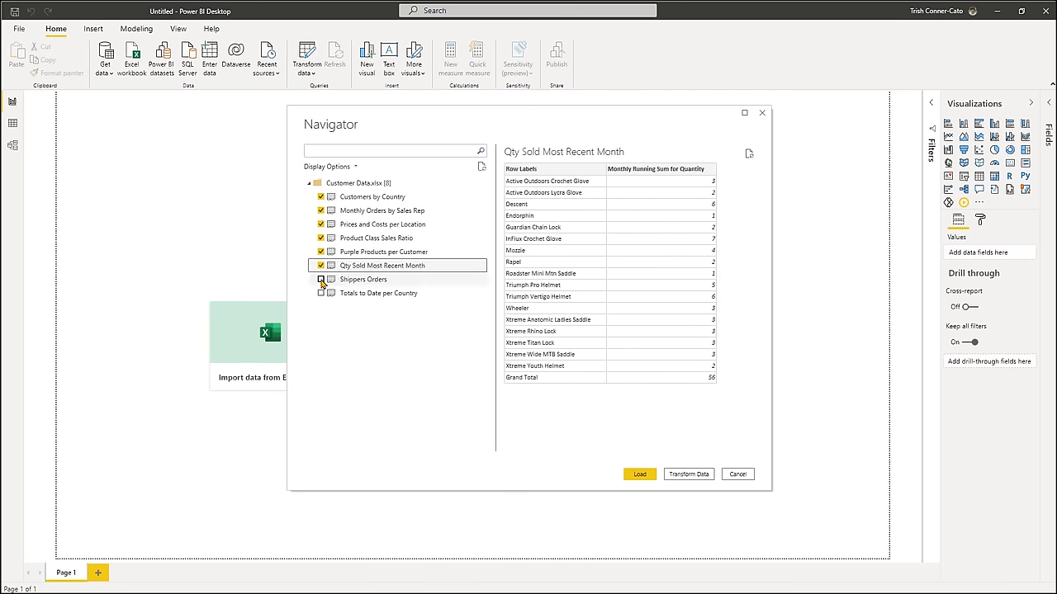
{"action": "left_click", "coordinate": [320, 279]}
{"action": "left_click", "coordinate": [320, 293]}
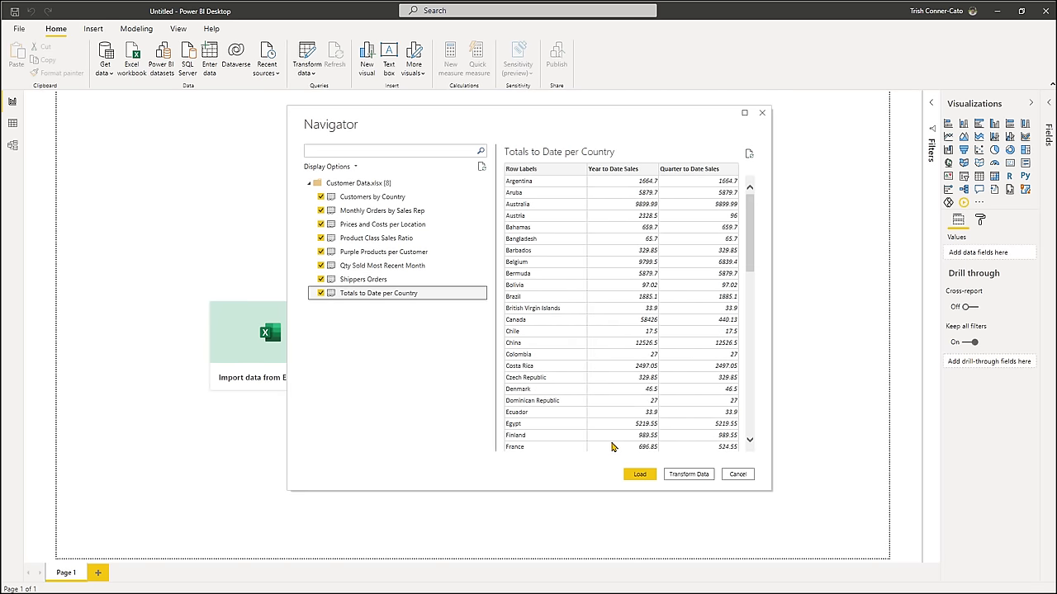
{"action": "left_click", "coordinate": [640, 478]}
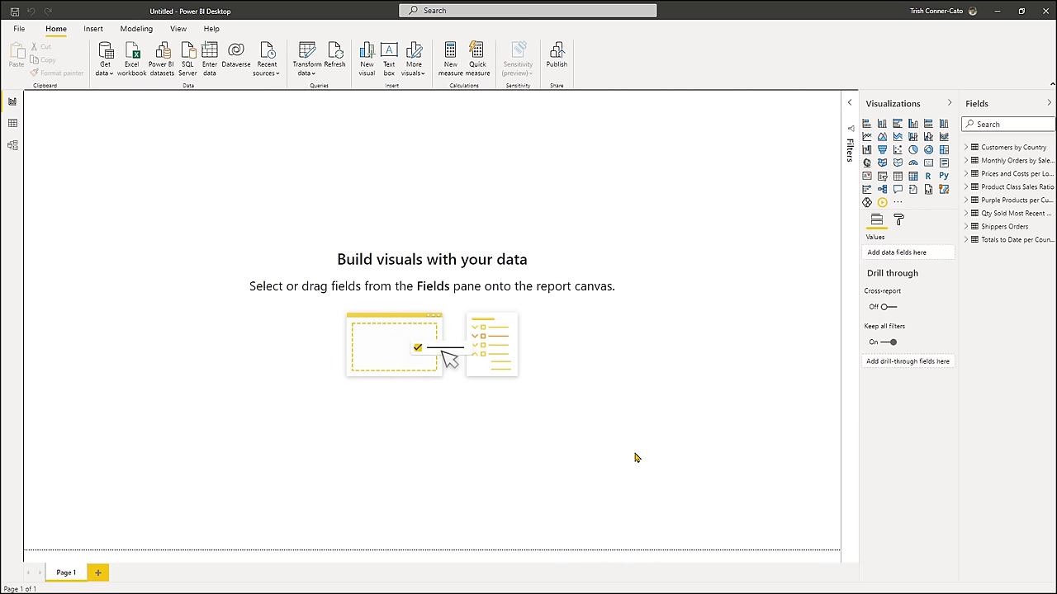
Step: Examine the imported rows of the Customers by Country table in the data view
{"action": "left_click", "coordinate": [12, 123]}
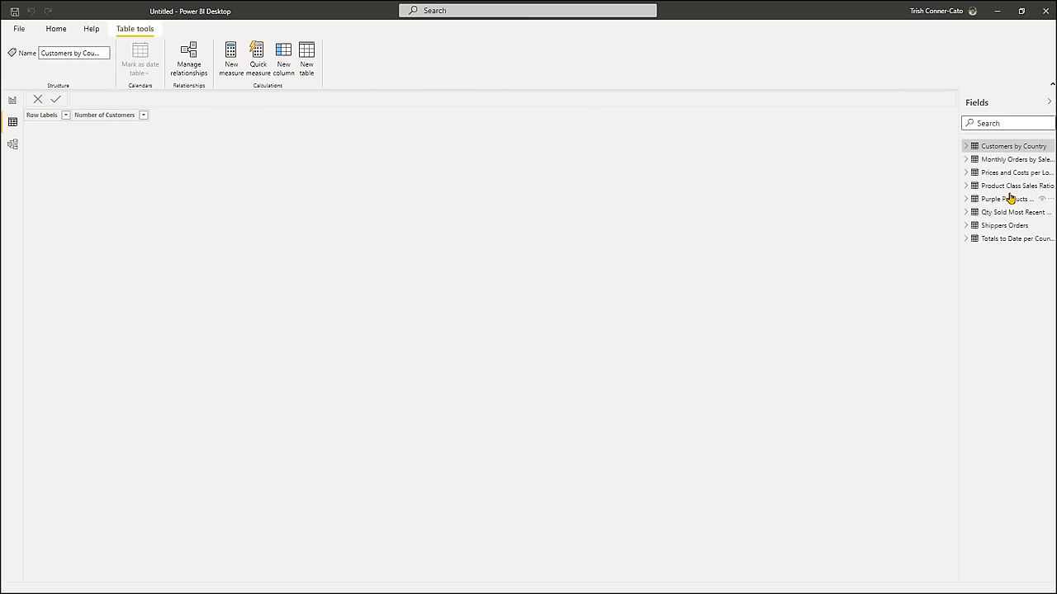
{"action": "left_click", "coordinate": [991, 149]}
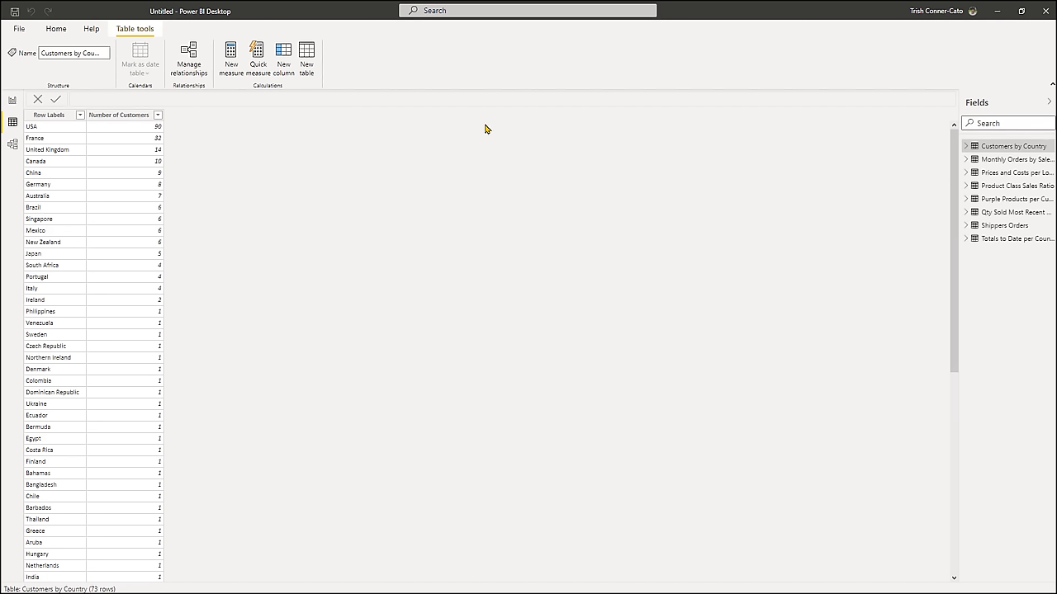
Step: Start a new blank report and dismiss its welcome screen
{"action": "left_click", "coordinate": [19, 31]}
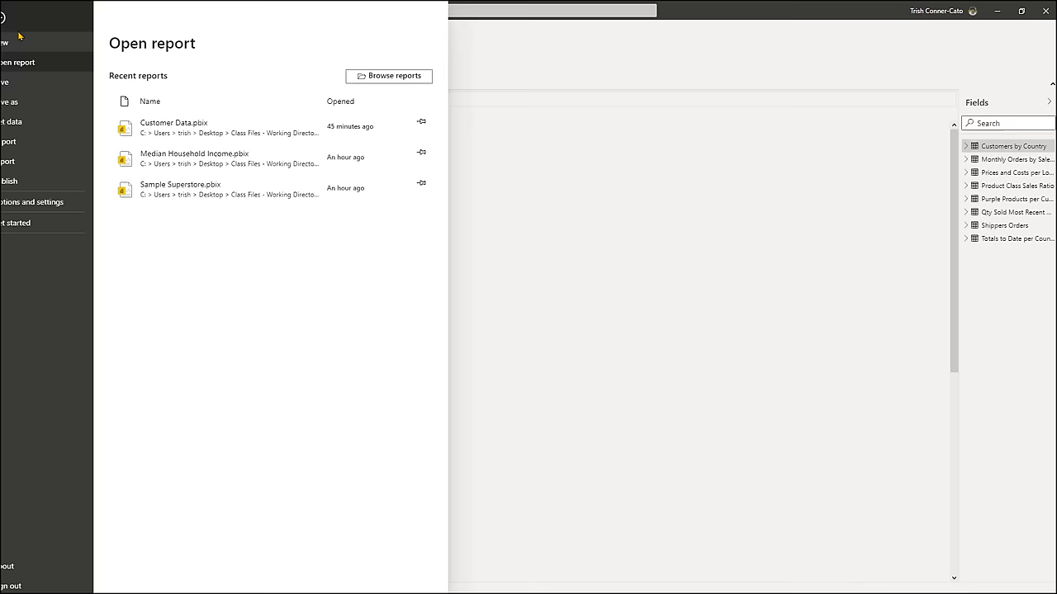
{"action": "key", "text": "Escape"}
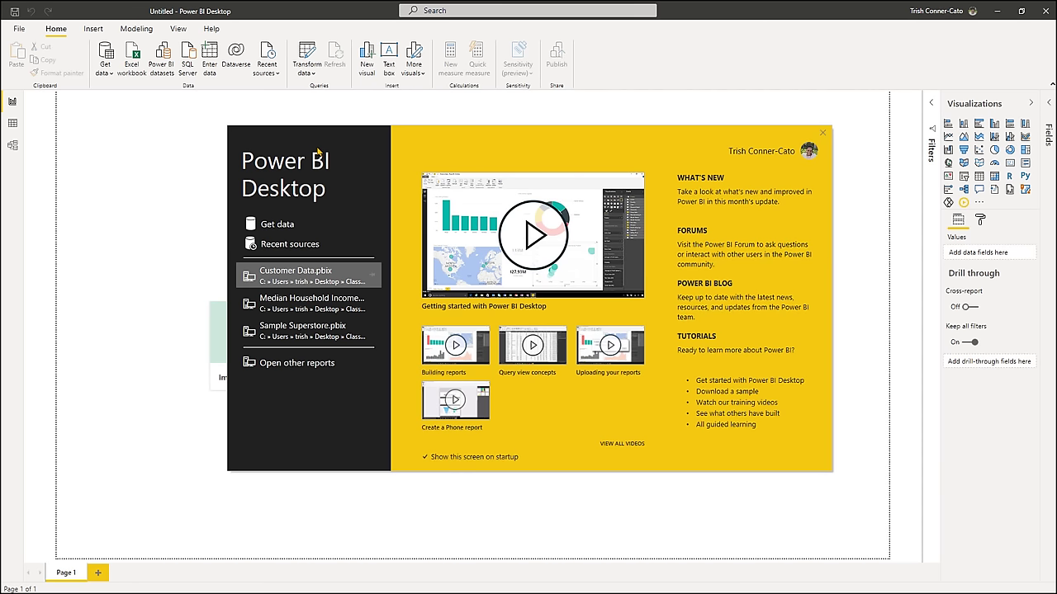
{"action": "left_click", "coordinate": [822, 134]}
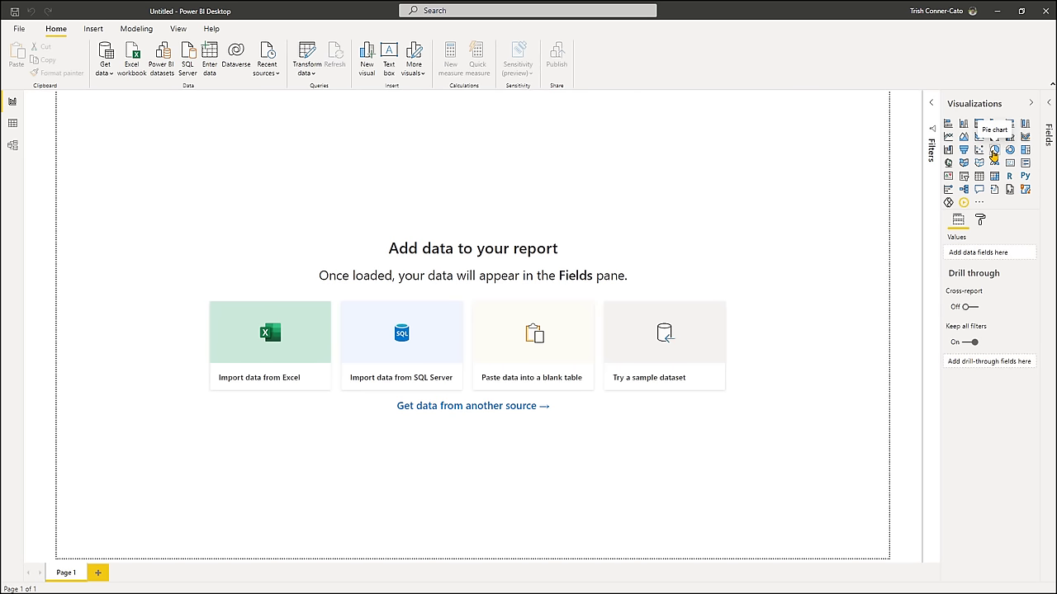
Step: Import the Power Query and Power Pivot contents of the Customer Data Excel workbook into the blank report
{"action": "left_click", "coordinate": [18, 30]}
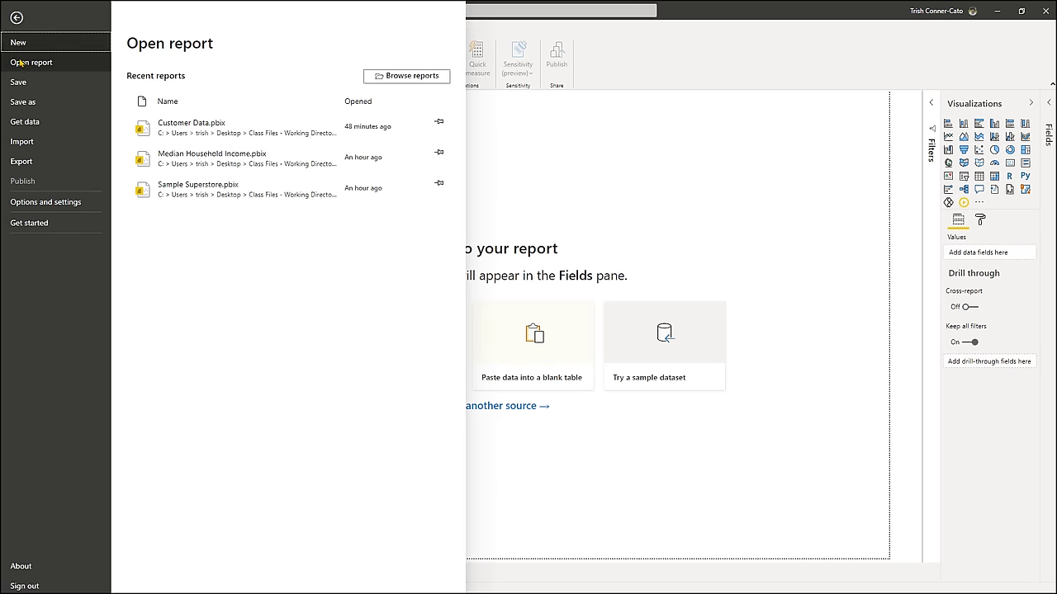
{"action": "left_click", "coordinate": [24, 144]}
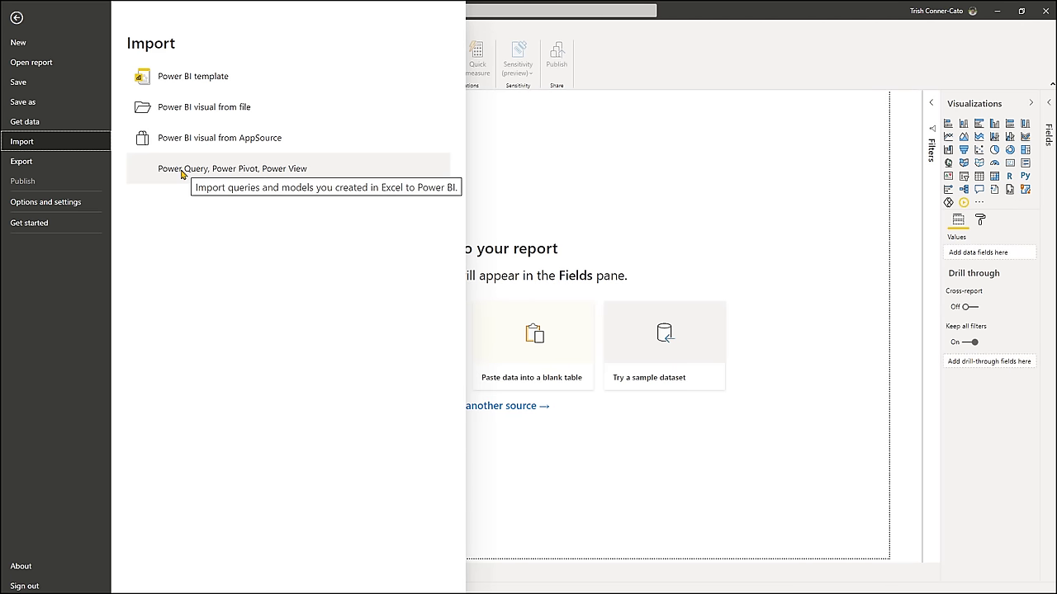
{"action": "left_click", "coordinate": [181, 172]}
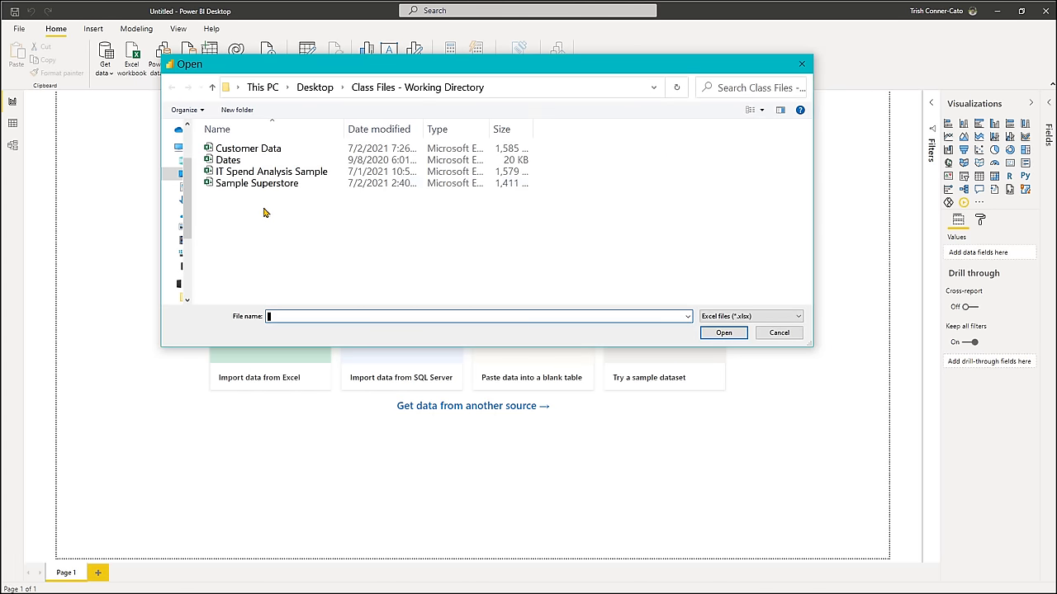
{"action": "double_click", "coordinate": [254, 149]}
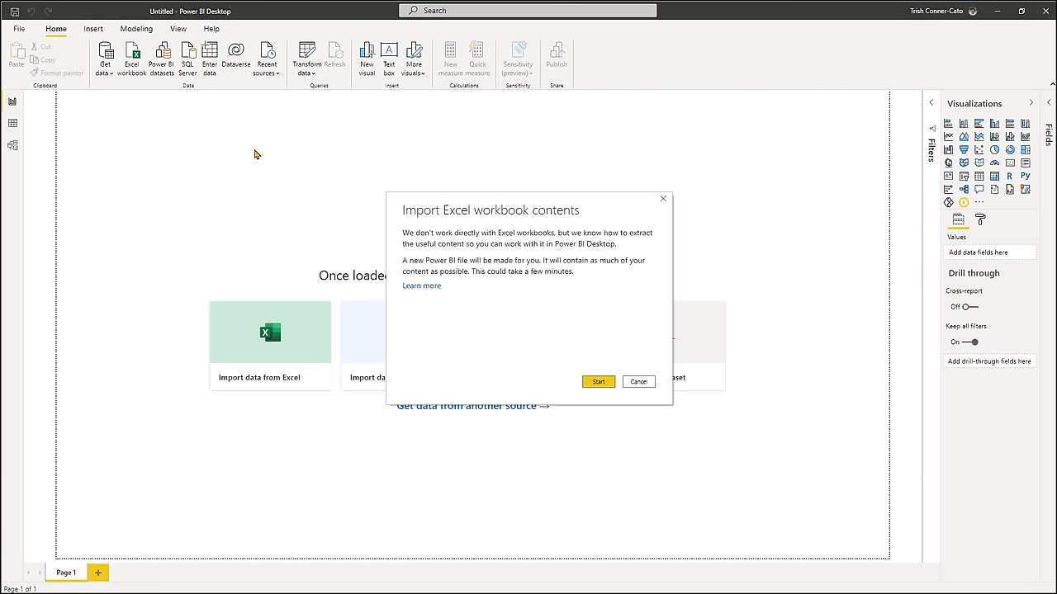
{"action": "left_click", "coordinate": [598, 383]}
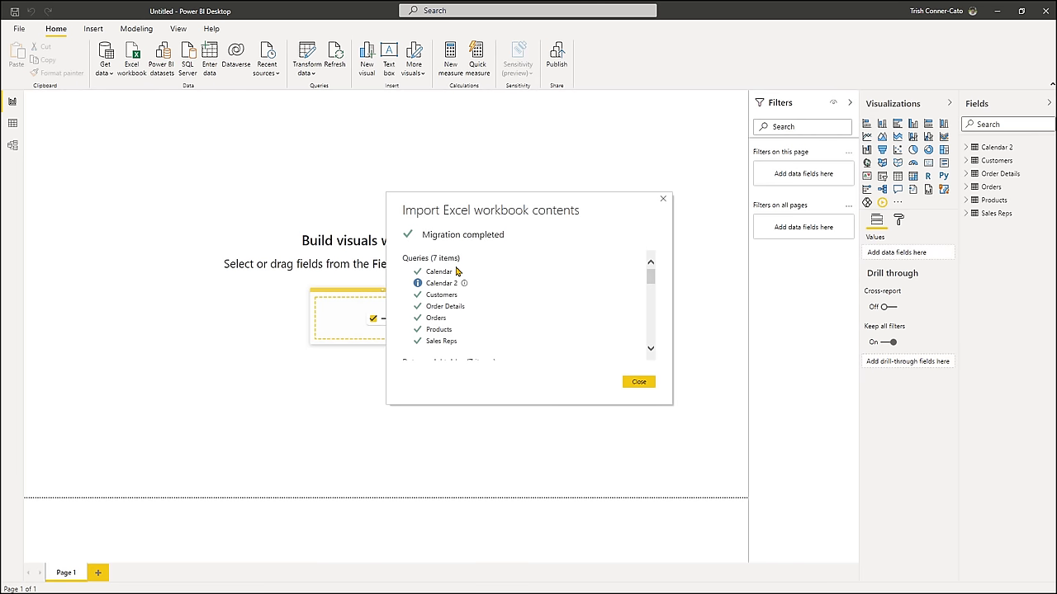
Step: Review the migrated queries, KPIs and measures in the import summary, and close it
{"action": "left_click", "coordinate": [651, 350]}
{"action": "left_click_drag", "start_coordinate": [652, 350], "coordinate": [652, 351]}
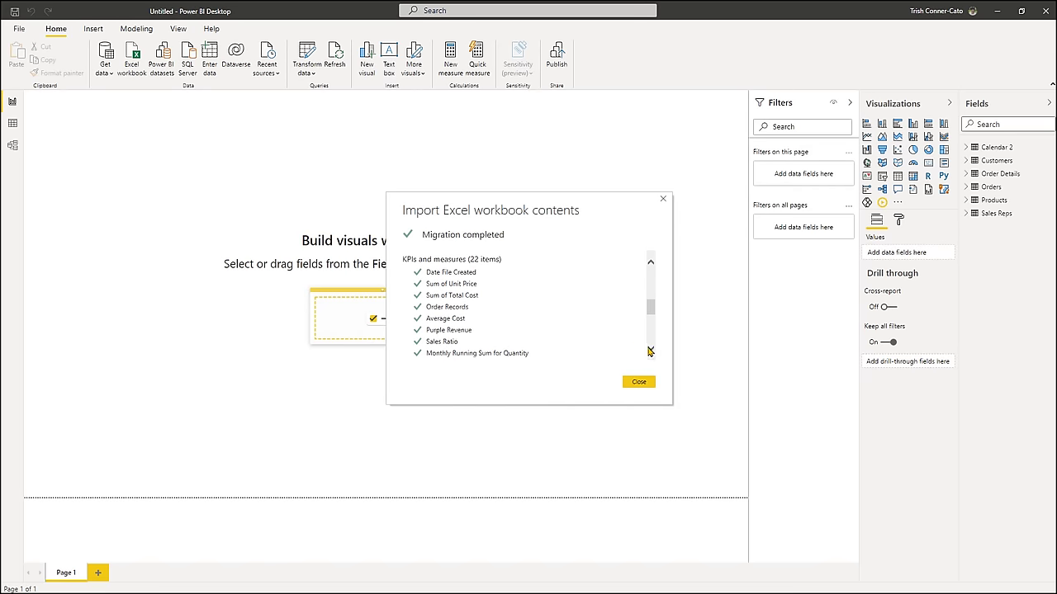
{"action": "left_click", "coordinate": [650, 350]}
{"action": "left_click_drag", "start_coordinate": [651, 351], "coordinate": [650, 352]}
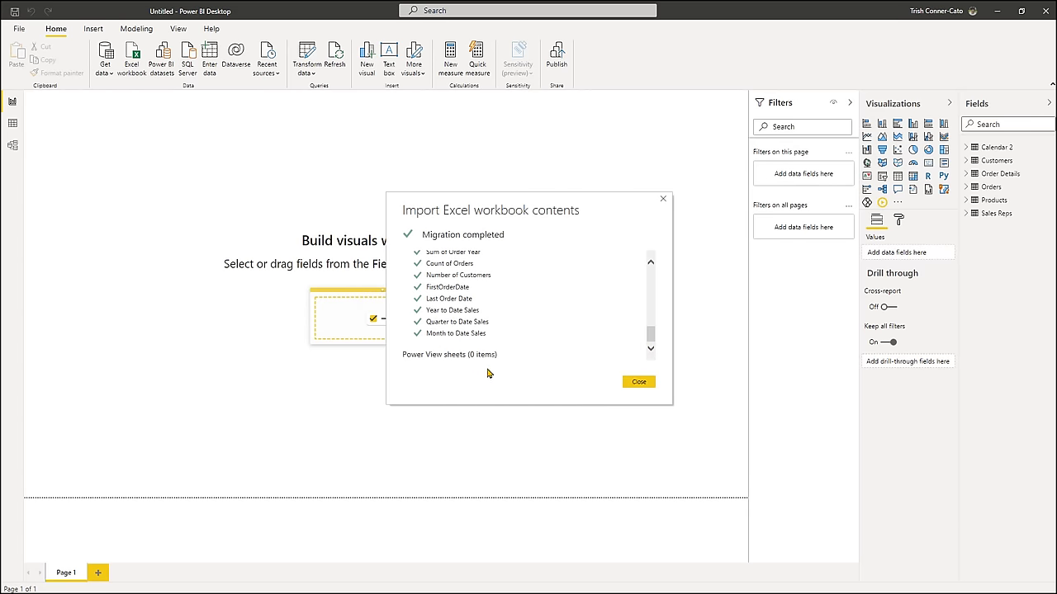
{"action": "left_click", "coordinate": [639, 385]}
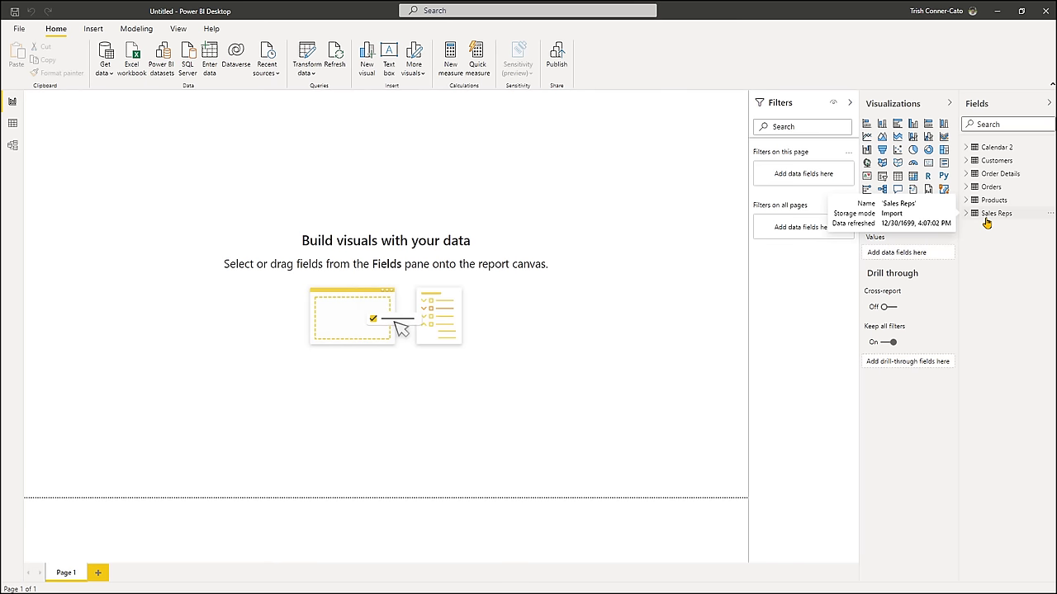
Step: Switch to the data view and examine the rows of the Calendar, Calendar 2 and Customers tables
{"action": "left_click", "coordinate": [14, 126]}
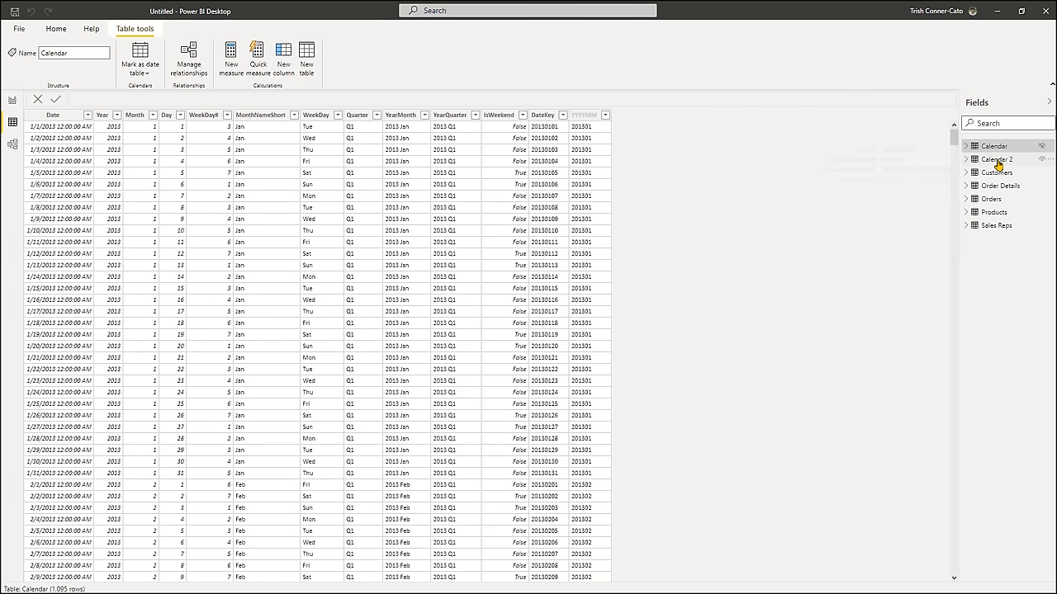
{"action": "left_click", "coordinate": [997, 165]}
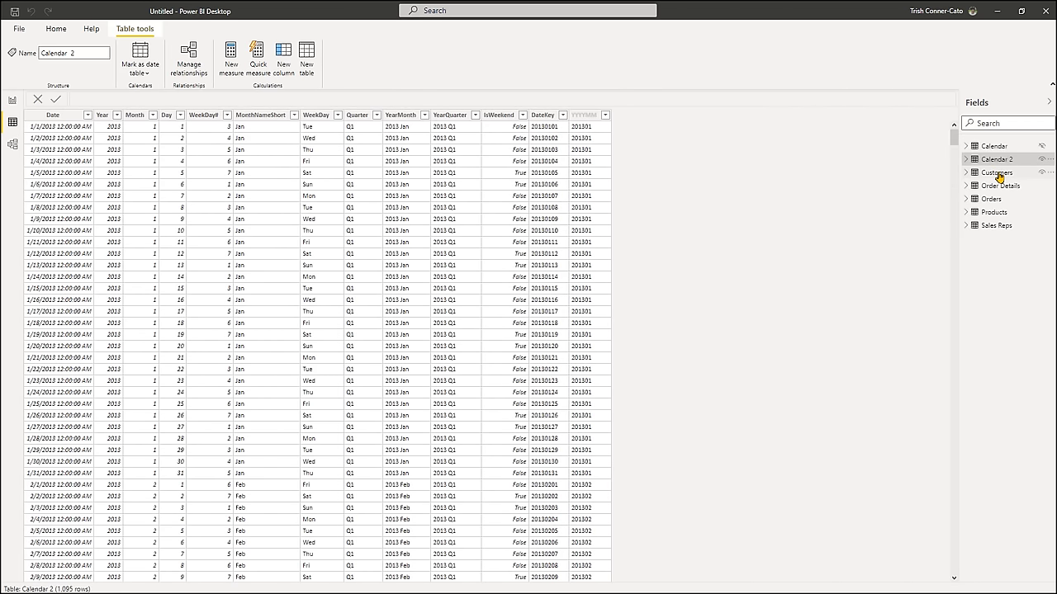
{"action": "left_click", "coordinate": [997, 174]}
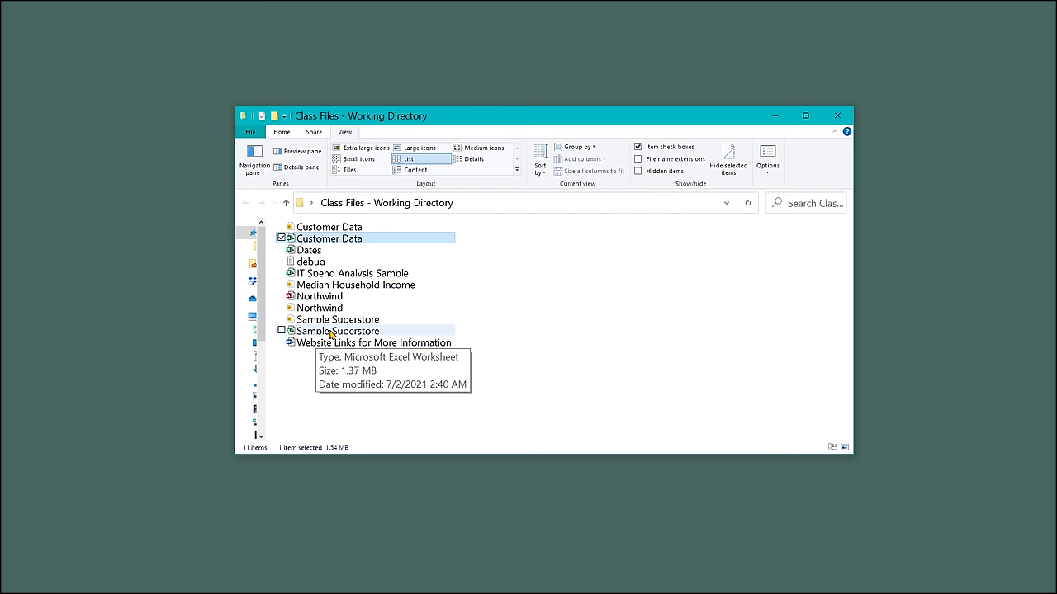
Step: Move the Sample Superstore Excel workbook from the Class Files - Working Directory folder to the desktop, and open the Sample Superstore Power BI report
{"action": "left_click", "coordinate": [331, 333]}
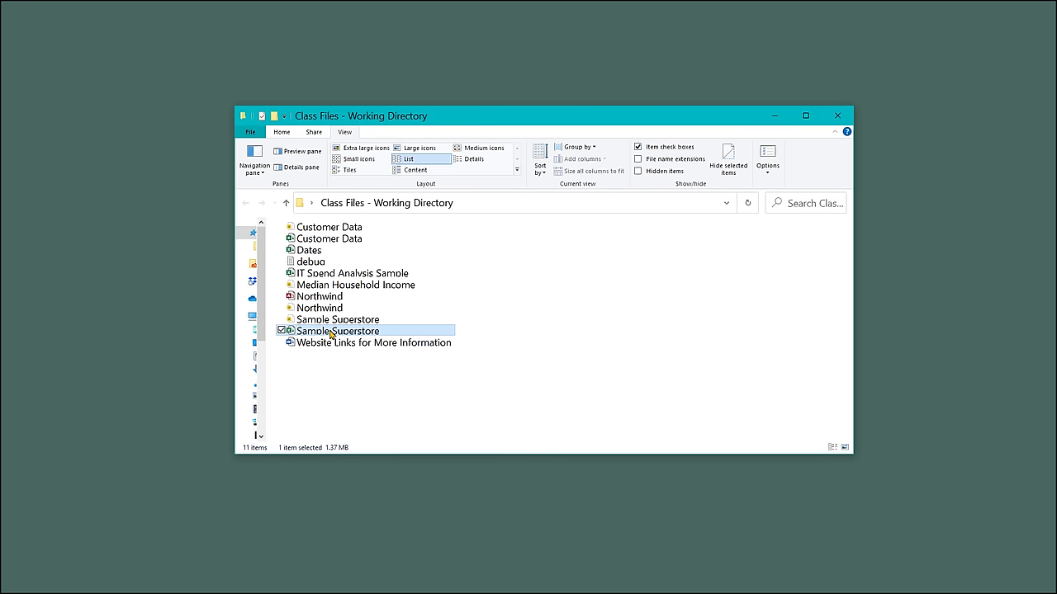
{"action": "left_click_drag", "start_coordinate": [330, 332], "coordinate": [146, 322]}
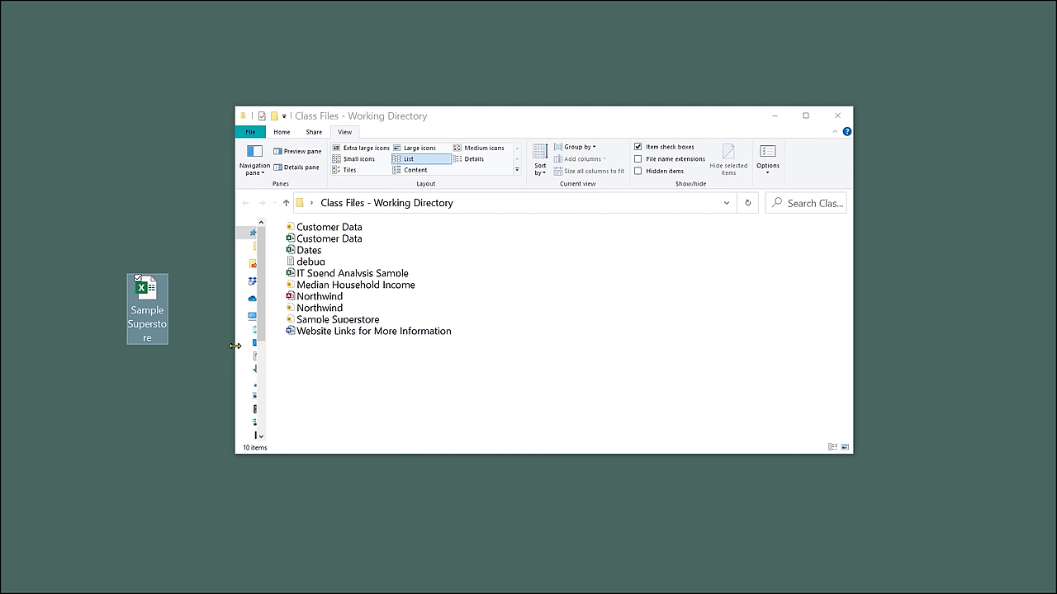
{"action": "left_click", "coordinate": [336, 323]}
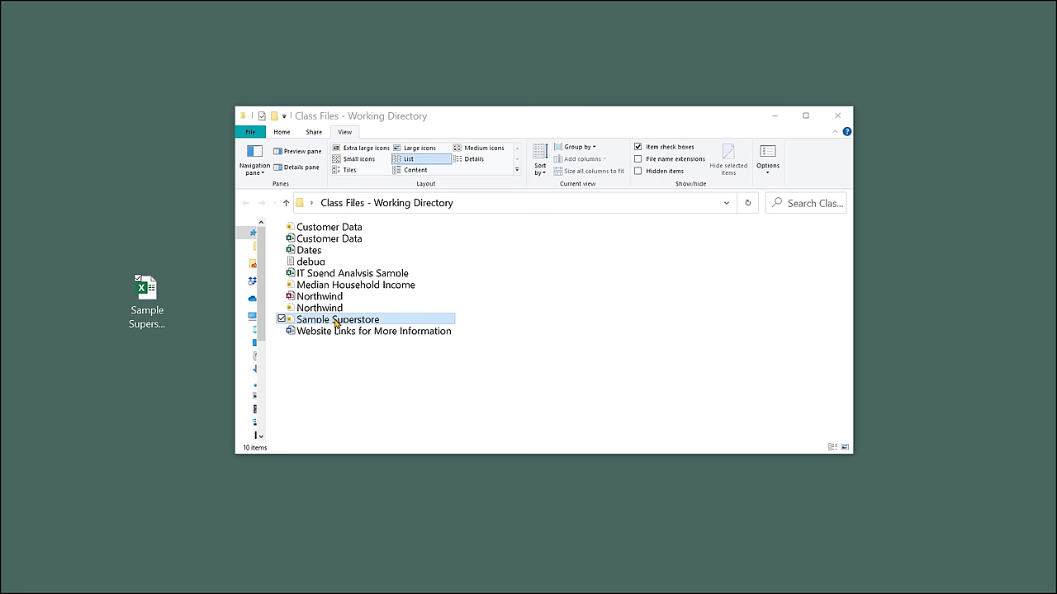
{"action": "double_click", "coordinate": [336, 323]}
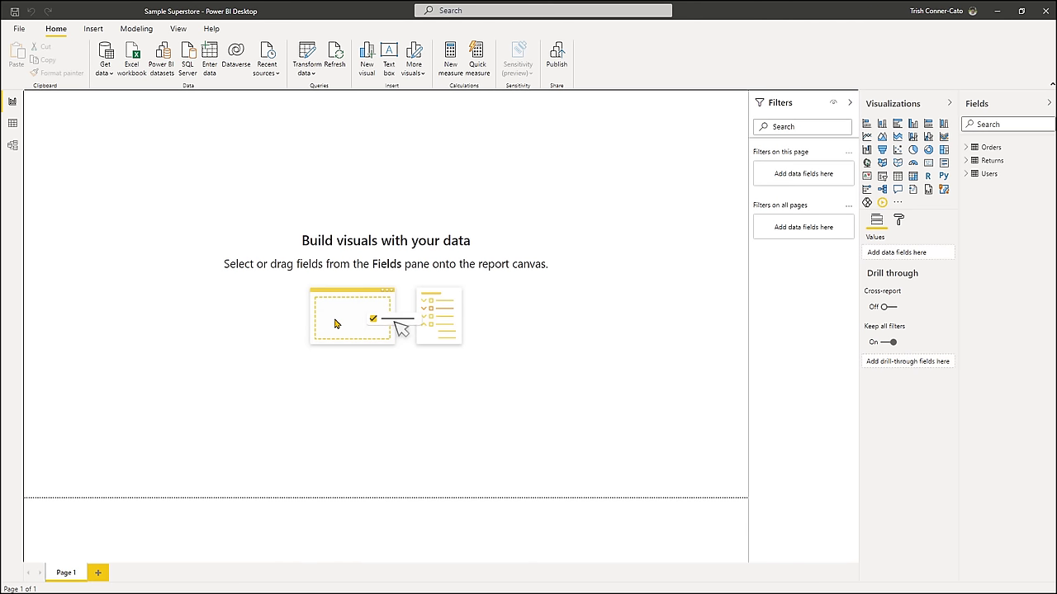
Step: Switch to the data view and try to refresh the report's Orders, Returns and Users tables
{"action": "left_click", "coordinate": [13, 124]}
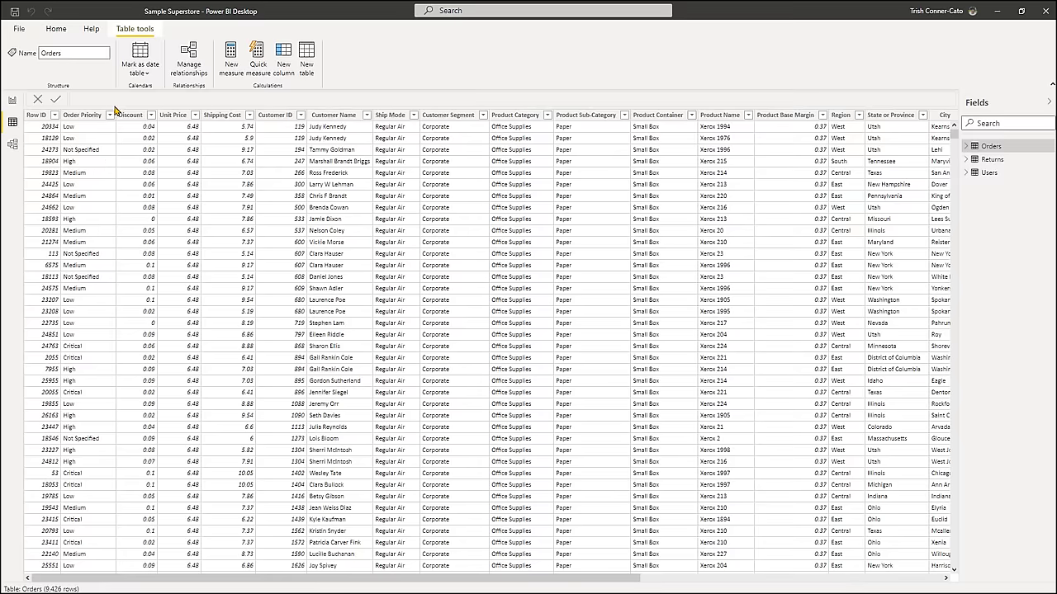
{"action": "left_click", "coordinate": [56, 29]}
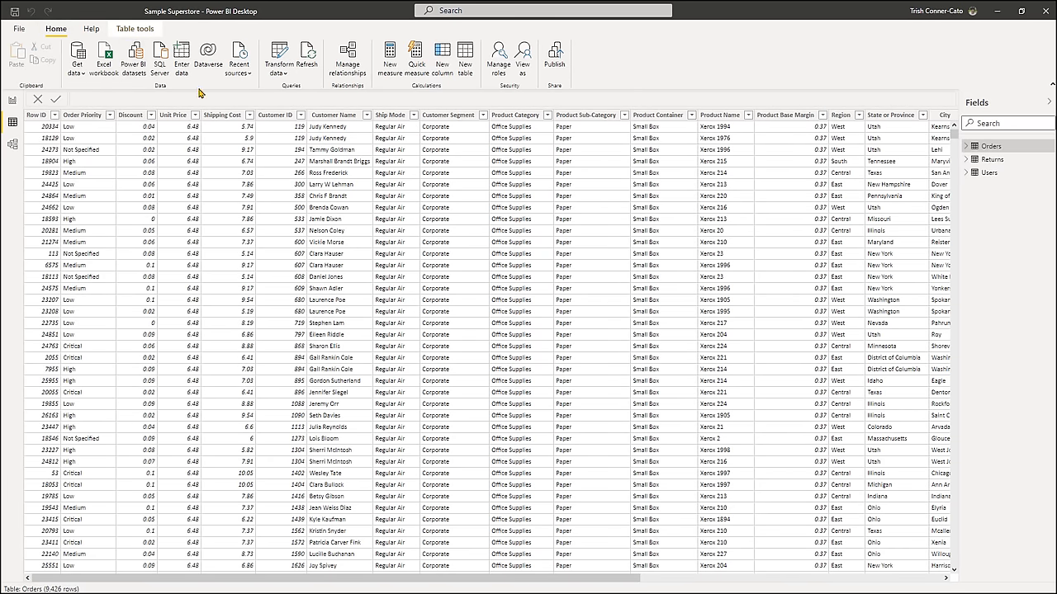
{"action": "left_click", "coordinate": [308, 54]}
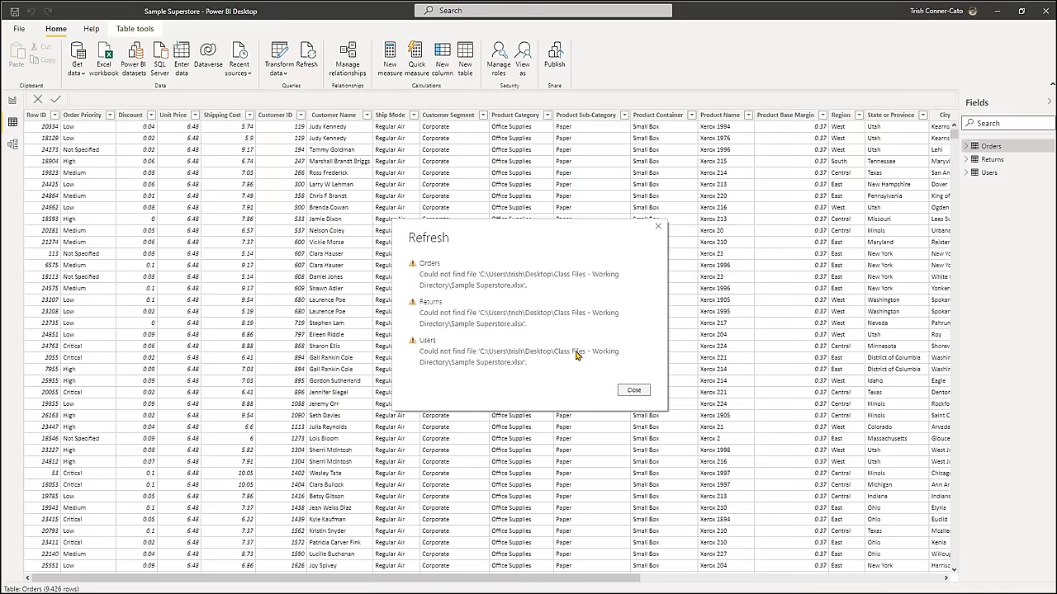
{"action": "left_click", "coordinate": [632, 390]}
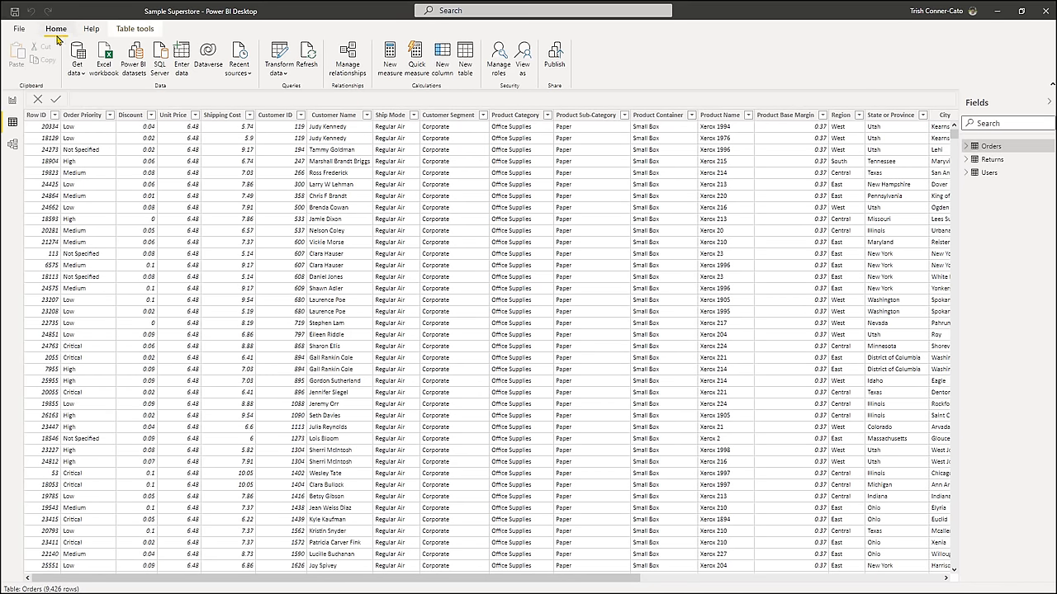
Step: Open the data source settings of the current file and start changing the source of the Sample Superstore workbook
{"action": "left_click", "coordinate": [20, 30]}
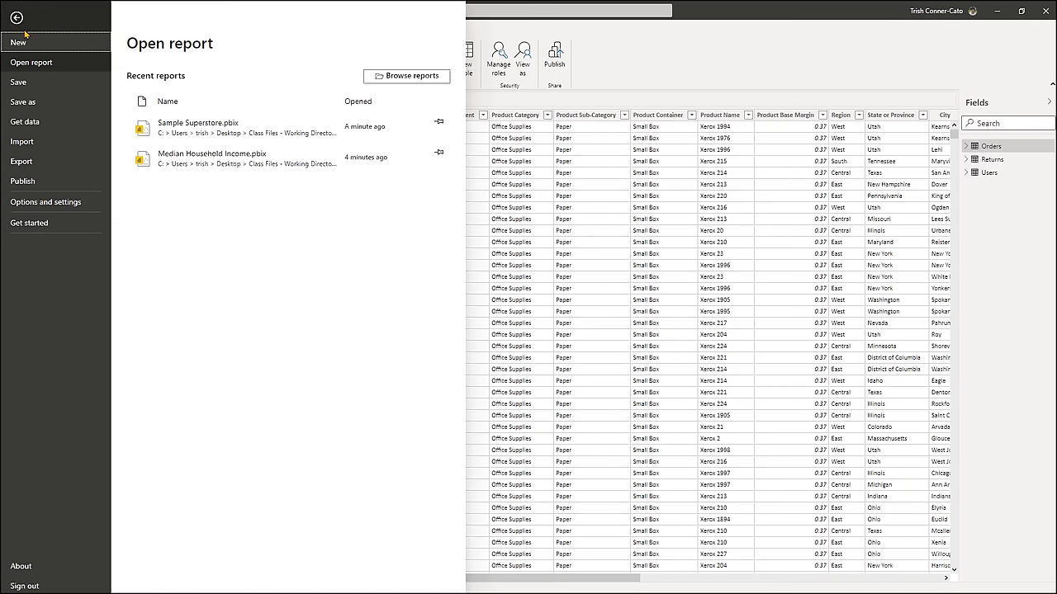
{"action": "left_click", "coordinate": [49, 207]}
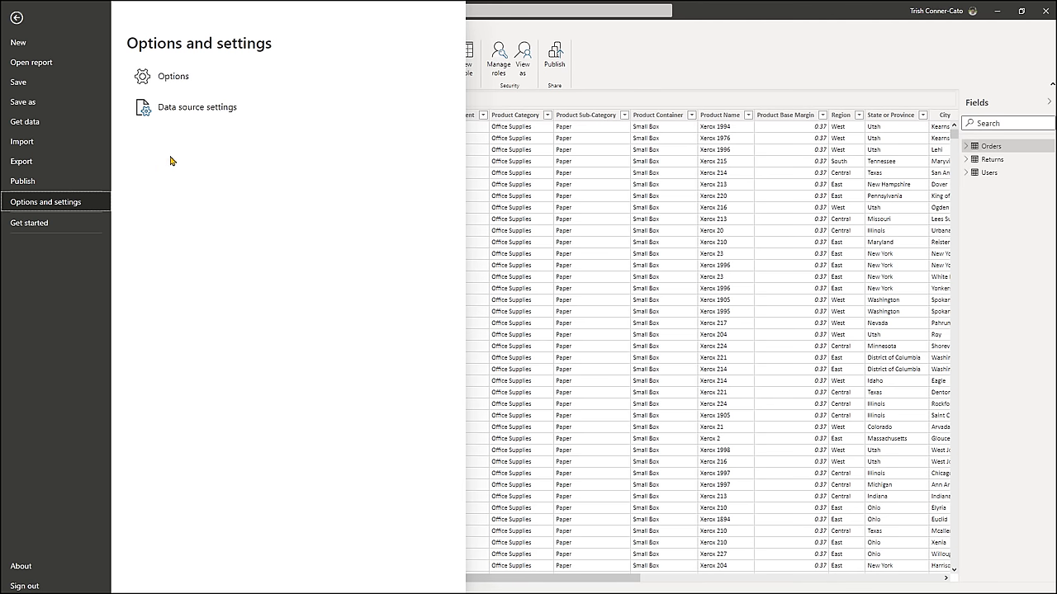
{"action": "left_click", "coordinate": [178, 108]}
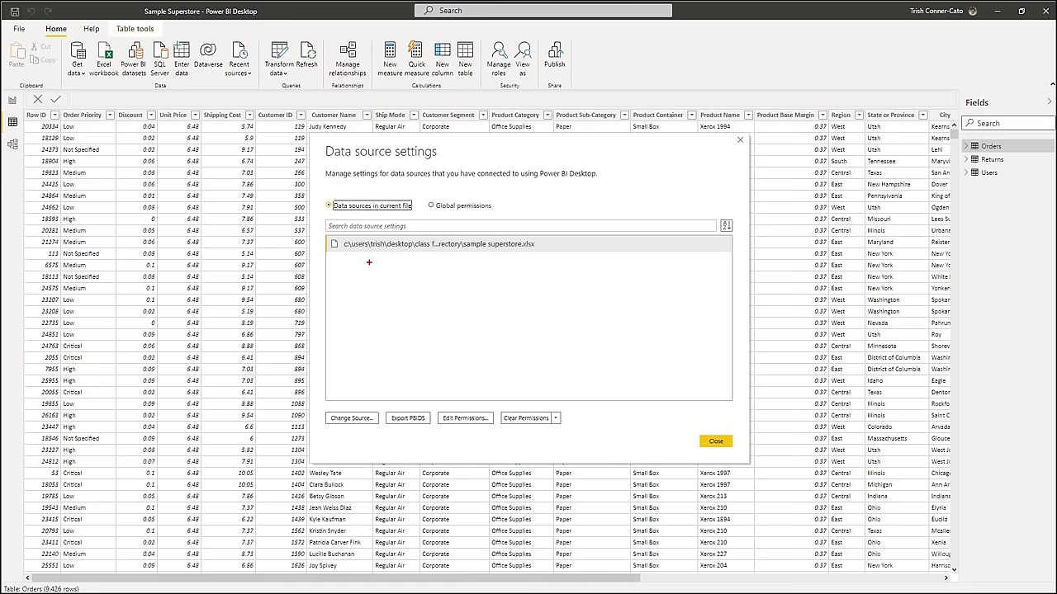
{"action": "left_click_drag", "start_coordinate": [368, 257], "coordinate": [366, 342]}
{"action": "key", "text": "Escape"}
{"action": "left_click_drag", "start_coordinate": [351, 400], "coordinate": [352, 334]}
{"action": "left_click", "coordinate": [359, 419]}
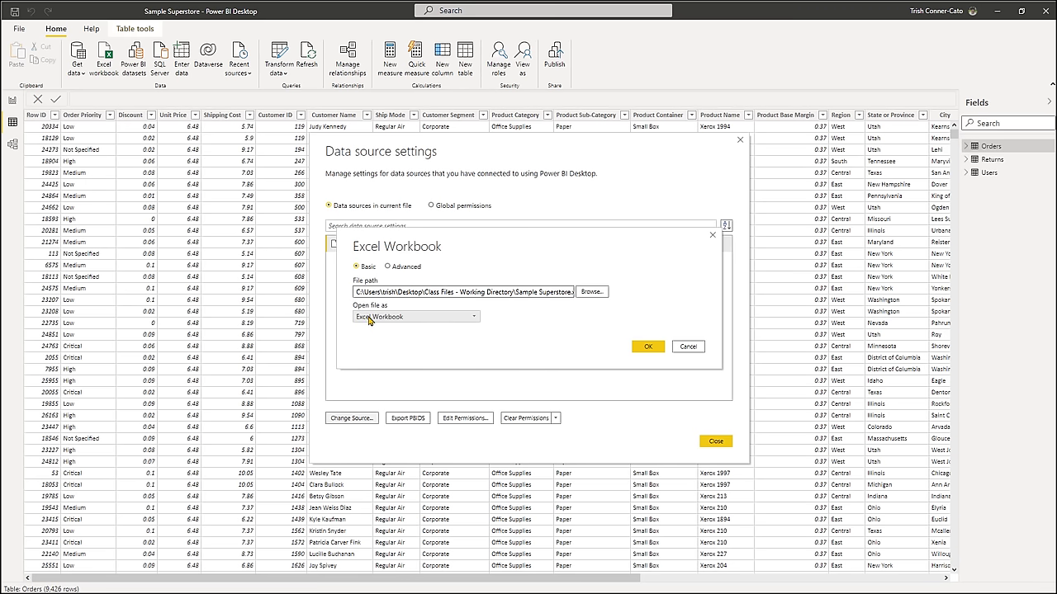
Step: Set the source file path to Sample Superstore.xlsx on the desktop, keeping Excel Workbook as the file type
{"action": "left_click", "coordinate": [475, 320]}
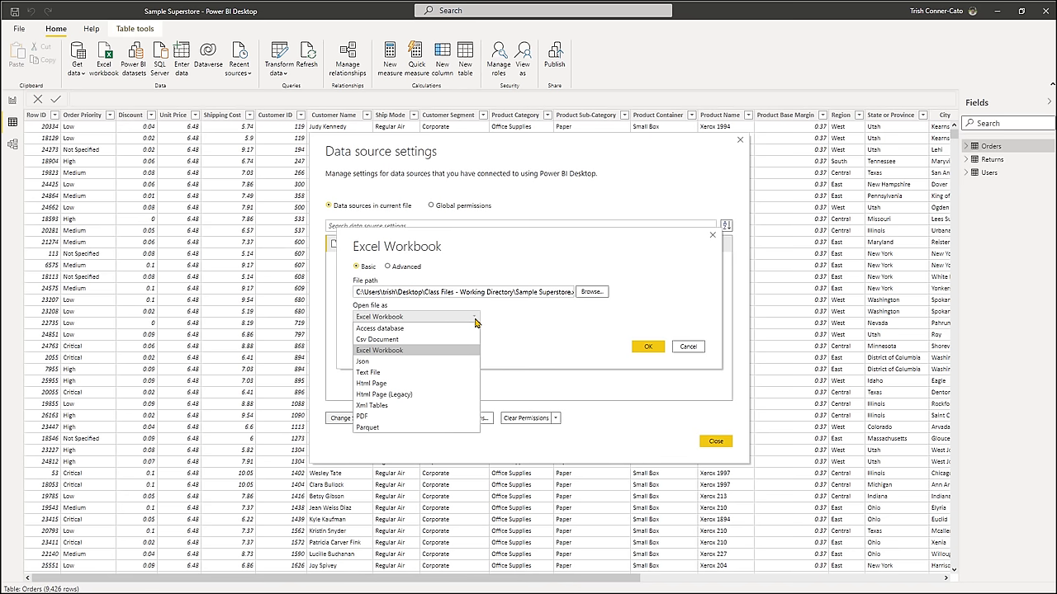
{"action": "left_click", "coordinate": [475, 321]}
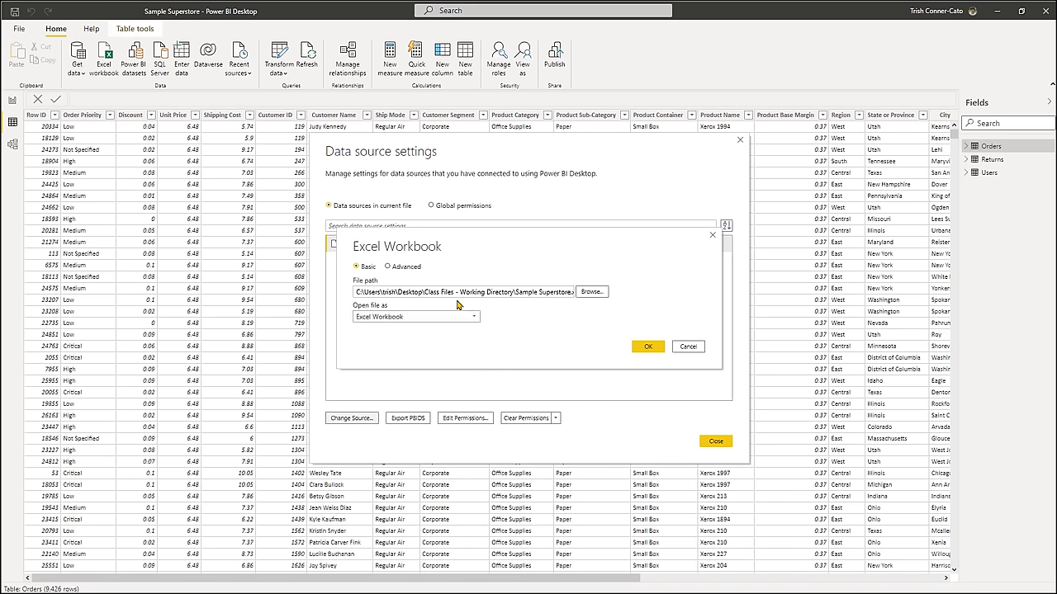
{"action": "left_click", "coordinate": [425, 293]}
{"action": "left_click", "coordinate": [592, 292]}
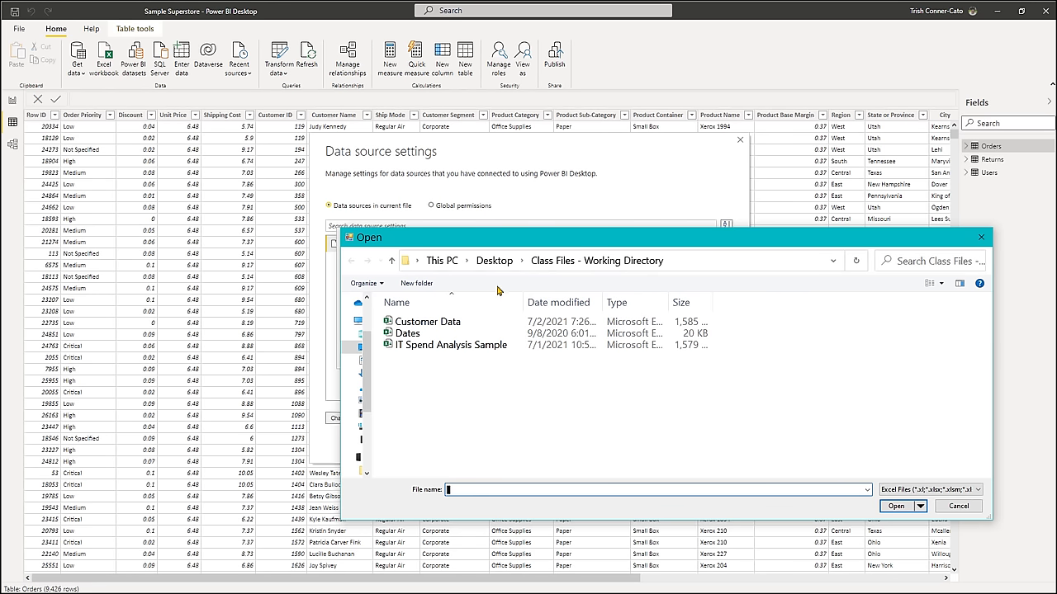
{"action": "left_click", "coordinate": [498, 262]}
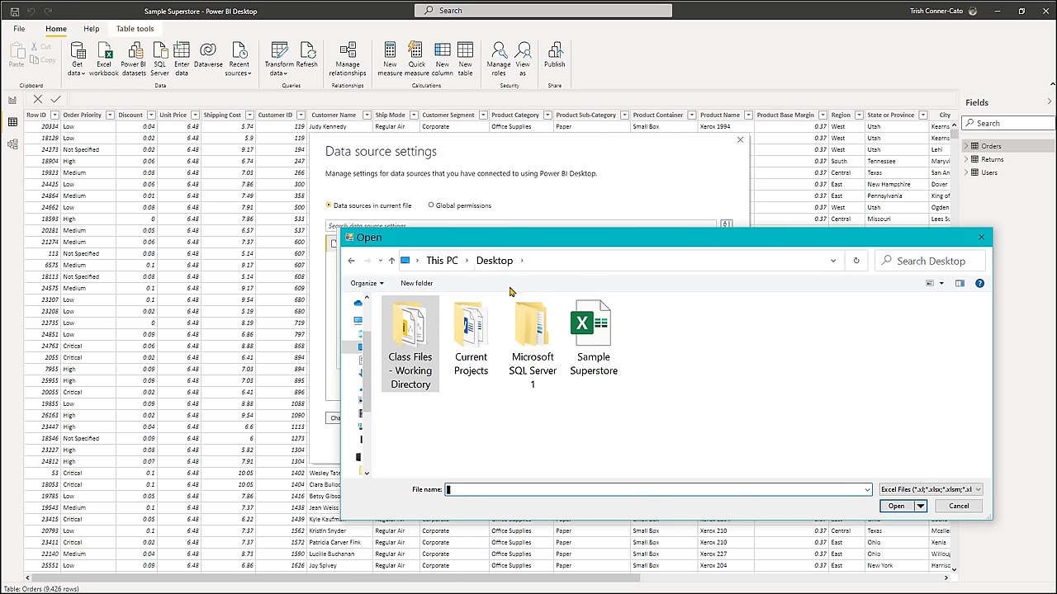
{"action": "double_click", "coordinate": [593, 328]}
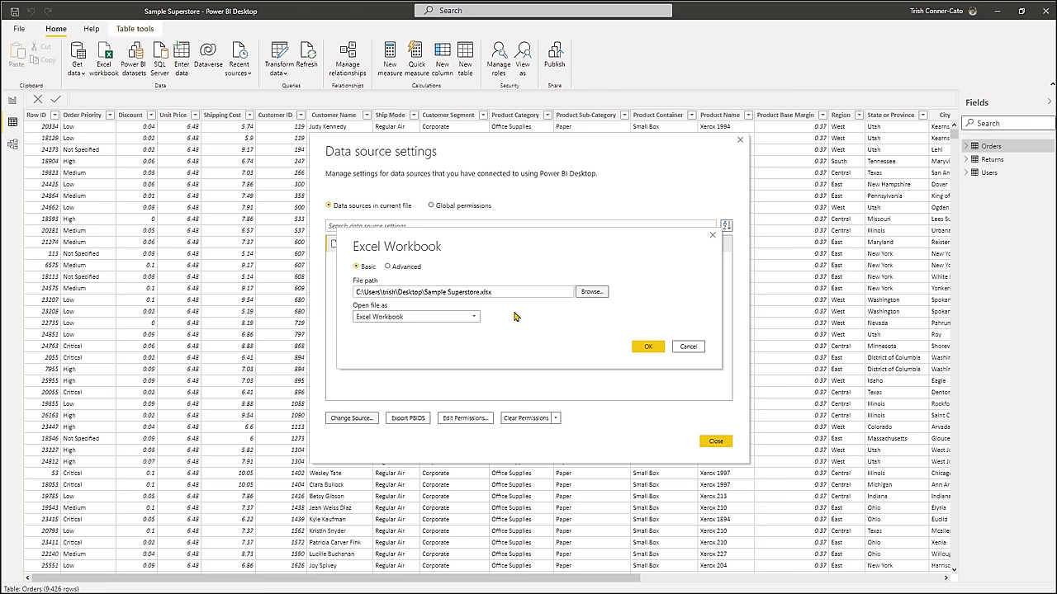
{"action": "left_click", "coordinate": [641, 349]}
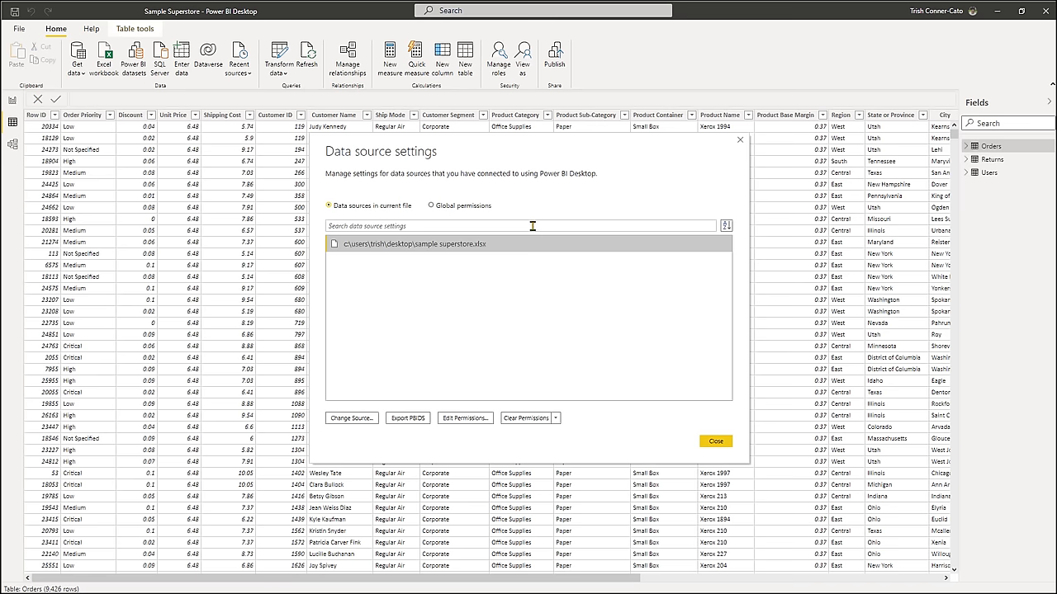
Step: Close the data source settings, apply the pending query changes and refresh the report's data
{"action": "left_click", "coordinate": [707, 440]}
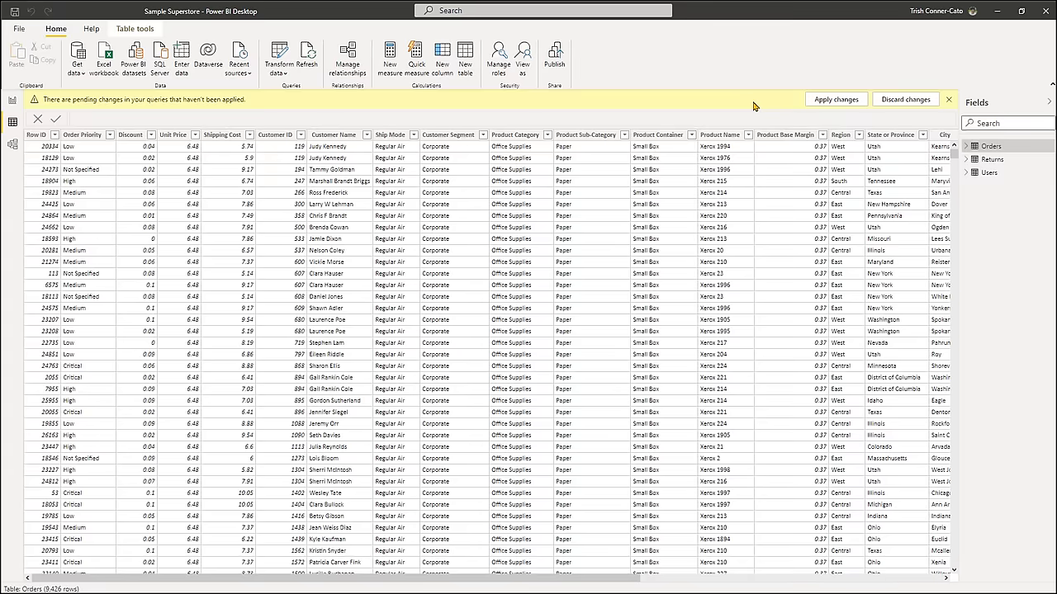
{"action": "left_click", "coordinate": [834, 101]}
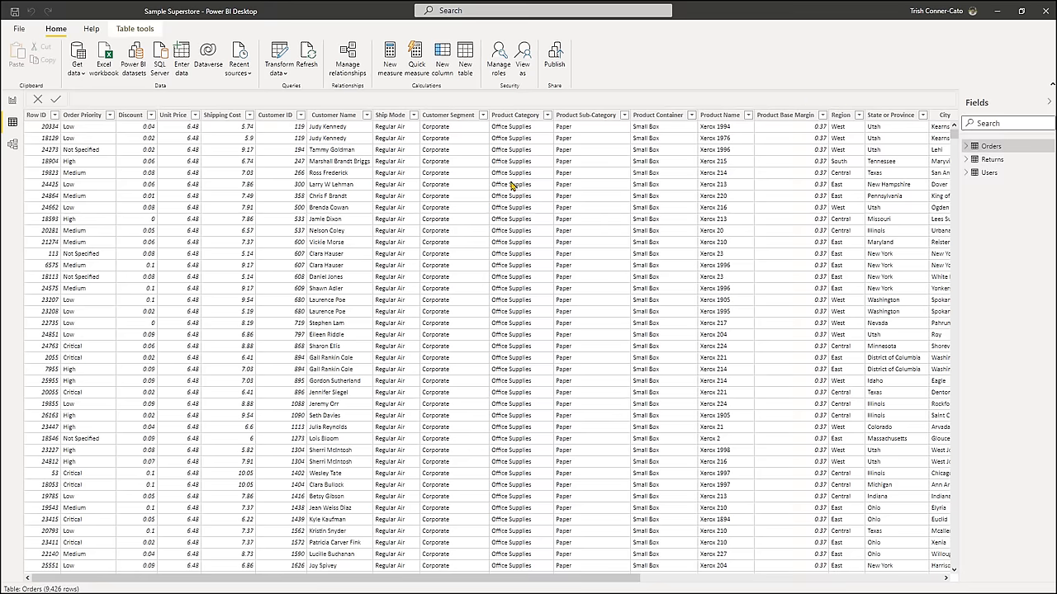
{"action": "left_click", "coordinate": [313, 59]}
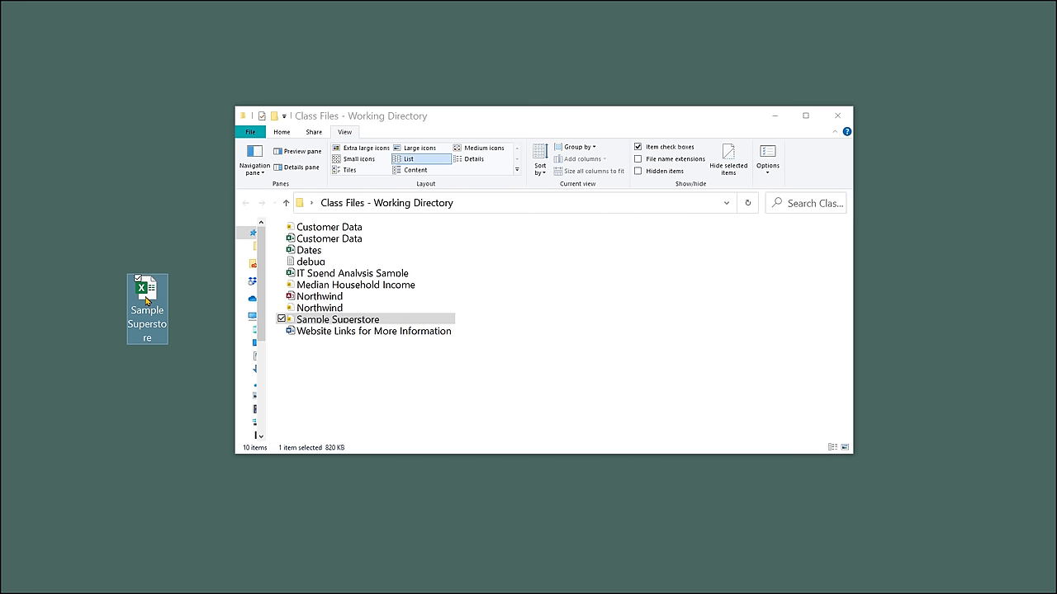
Step: Move the Sample Superstore workbook from the desktop back into the Class Files - Working Directory folder, and try to refresh the report
{"action": "left_click_drag", "start_coordinate": [147, 300], "coordinate": [313, 363]}
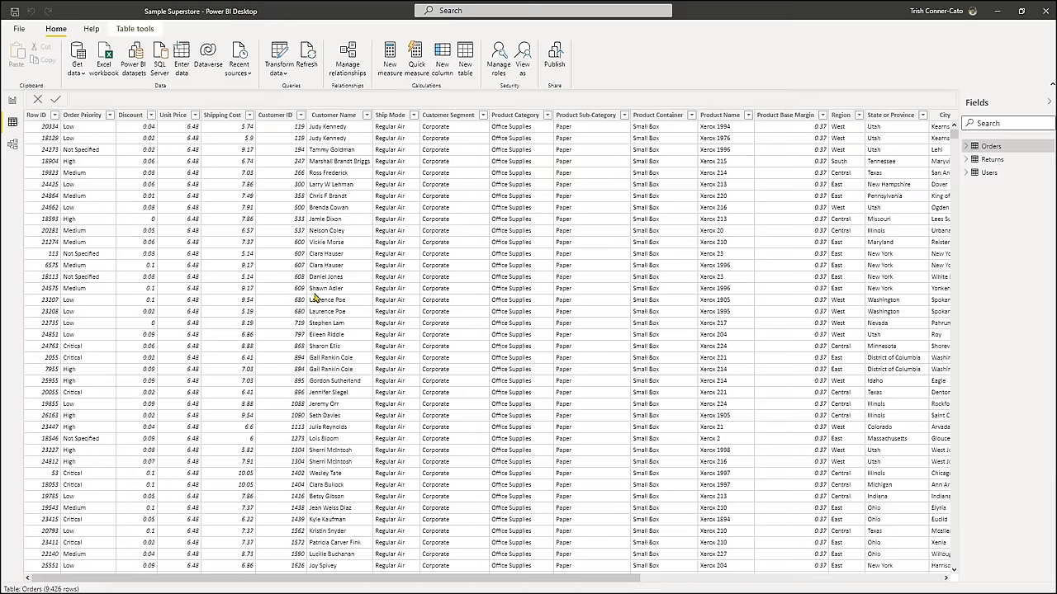
{"action": "left_click", "coordinate": [310, 57]}
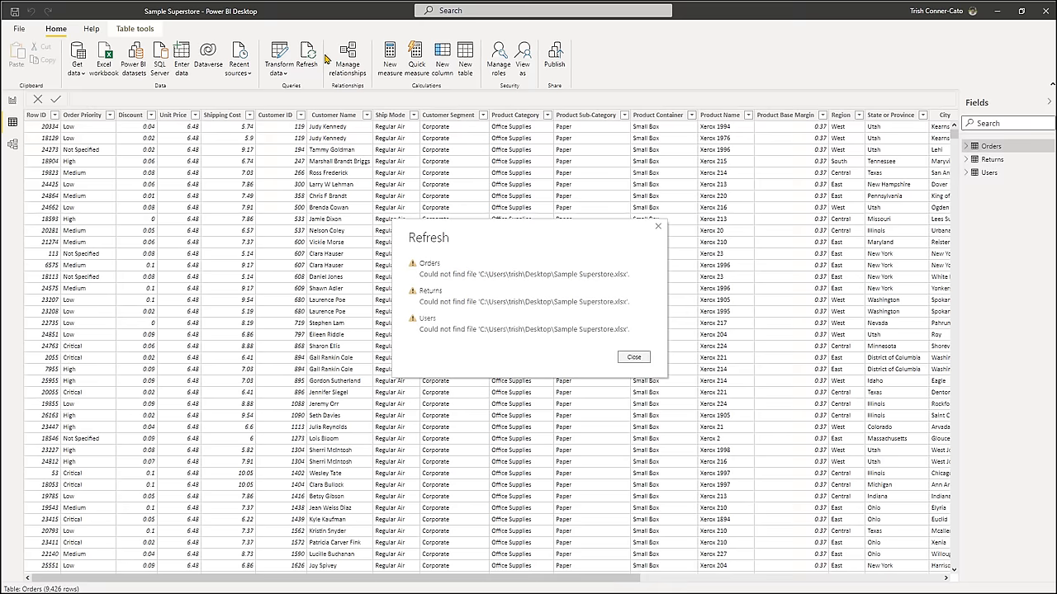
{"action": "left_click", "coordinate": [634, 359]}
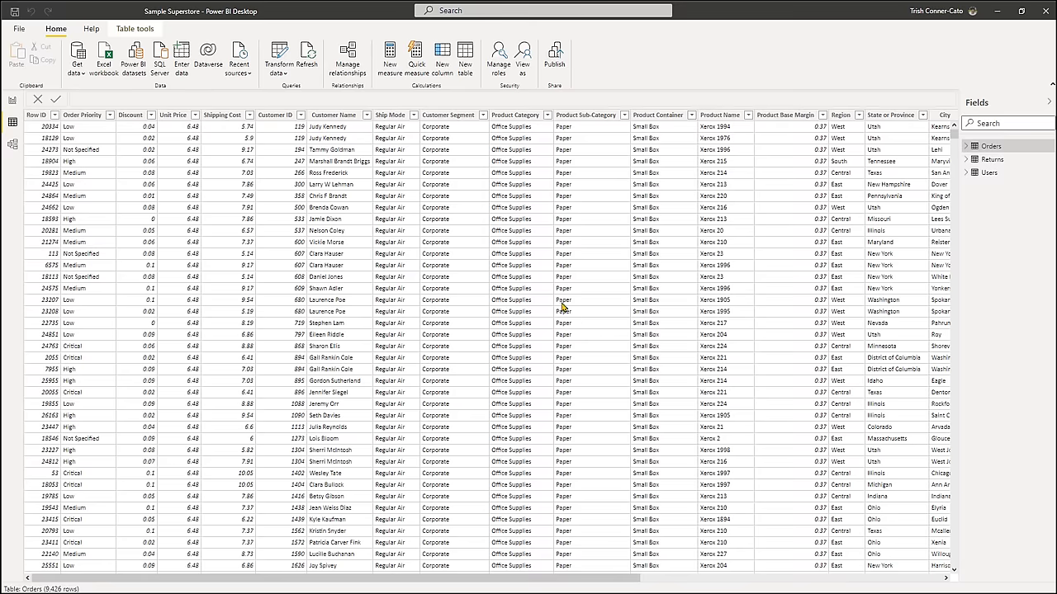
Step: Change the report's data source to the Sample Superstore workbook in the Class Files - Working Directory folder
{"action": "left_click", "coordinate": [20, 29]}
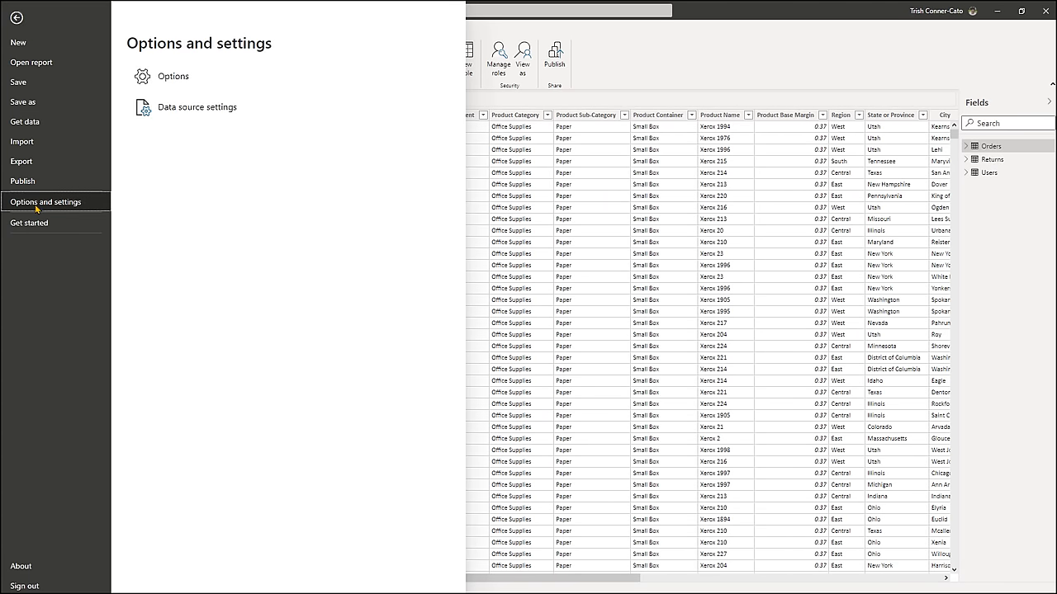
{"action": "left_click", "coordinate": [176, 114]}
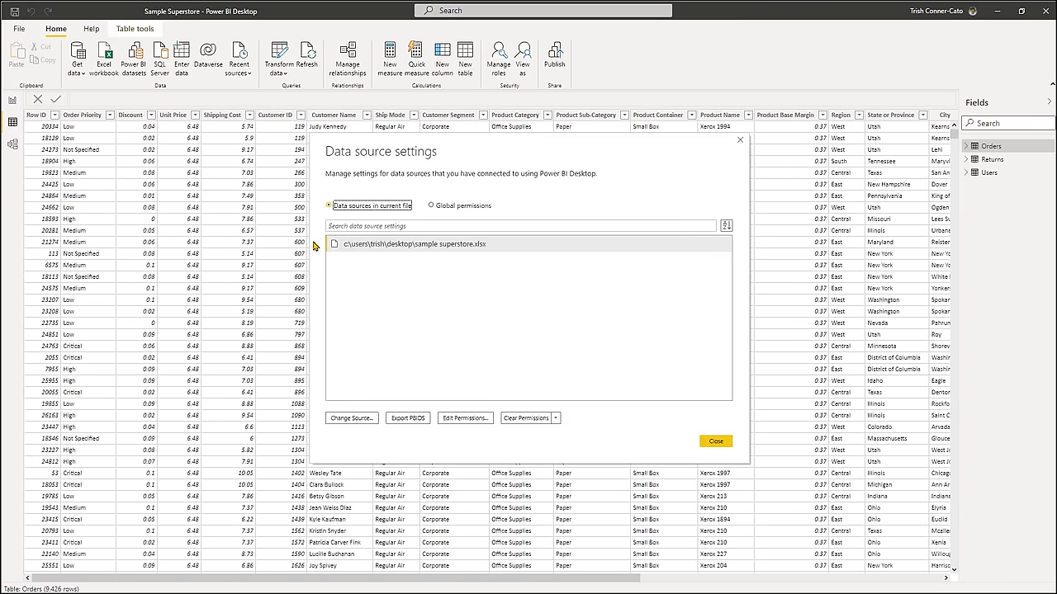
{"action": "left_click", "coordinate": [353, 418]}
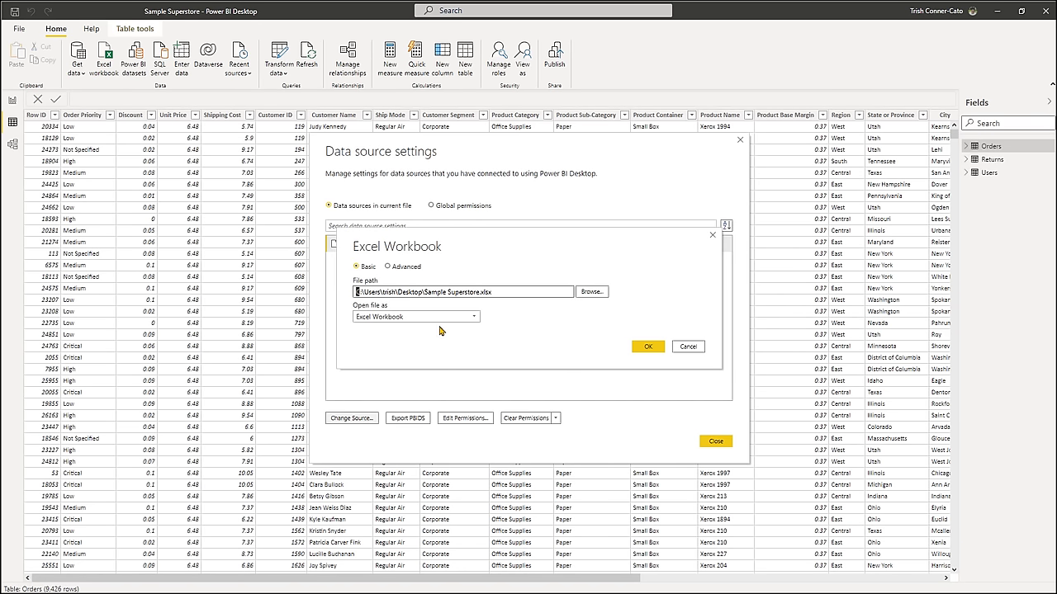
{"action": "left_click", "coordinate": [591, 293]}
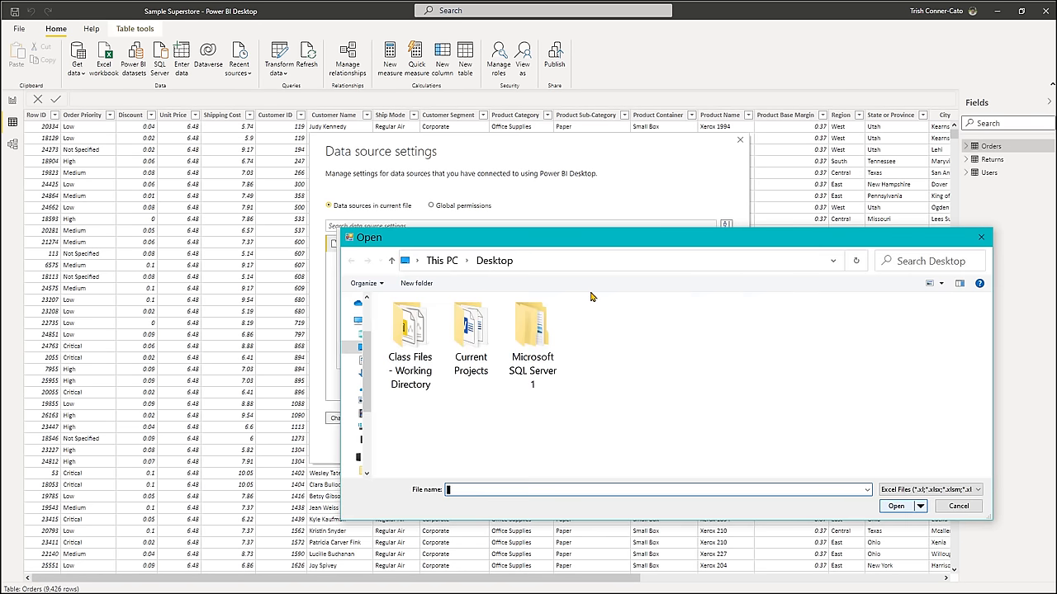
{"action": "double_click", "coordinate": [411, 334]}
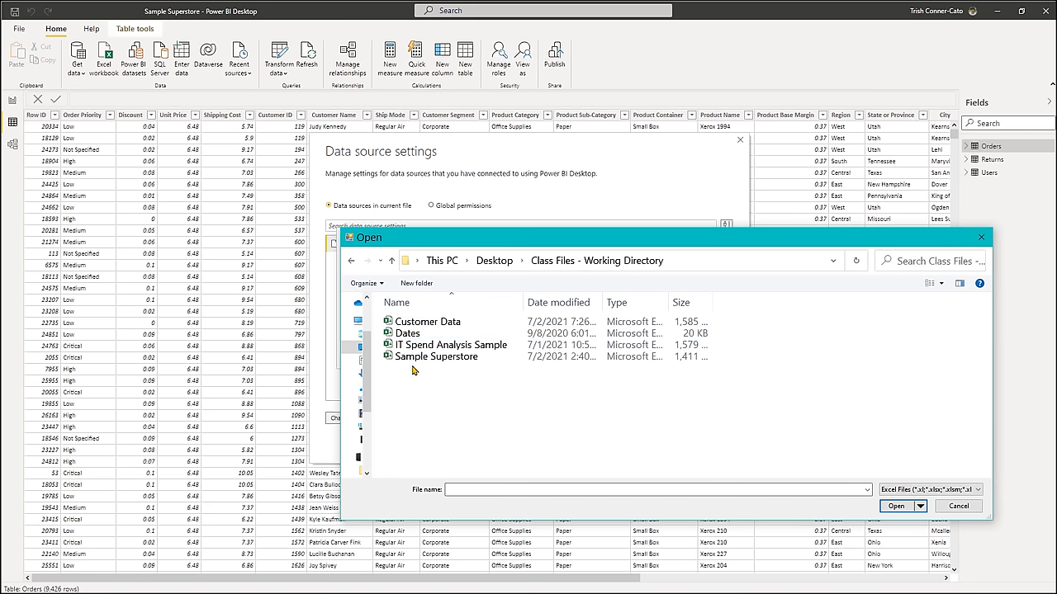
{"action": "double_click", "coordinate": [410, 357]}
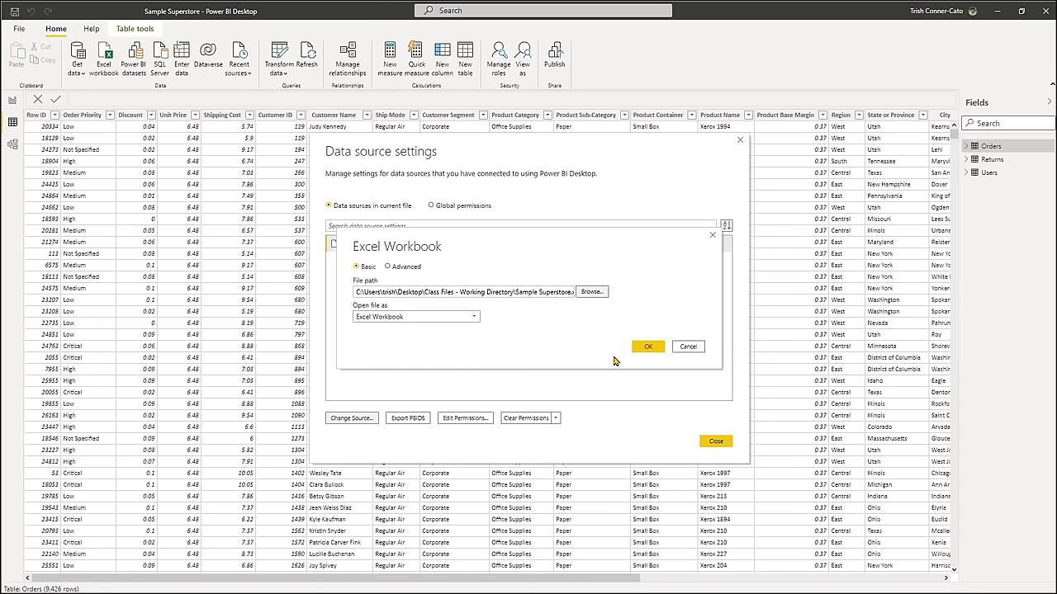
{"action": "left_click", "coordinate": [646, 348]}
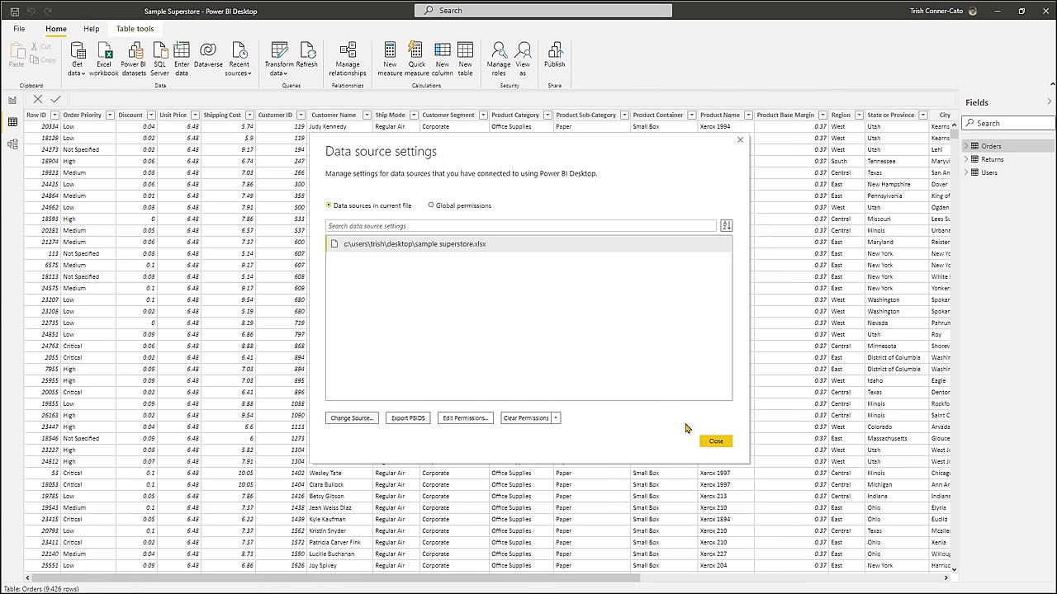
Step: Close the data source settings, apply the query changes for the restored workbook path and refresh the tables
{"action": "left_click", "coordinate": [711, 443]}
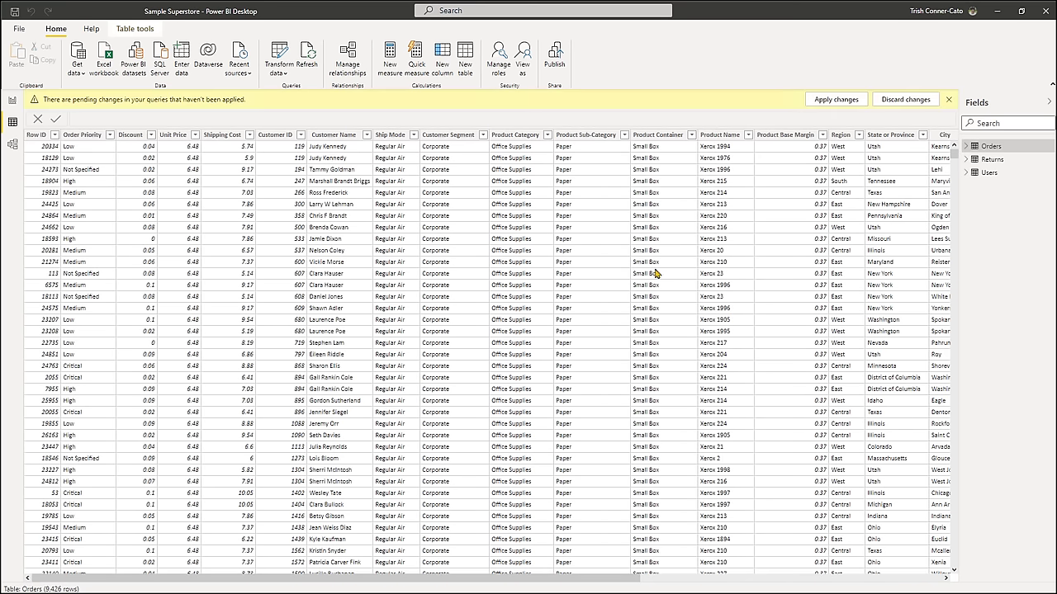
{"action": "left_click", "coordinate": [836, 99]}
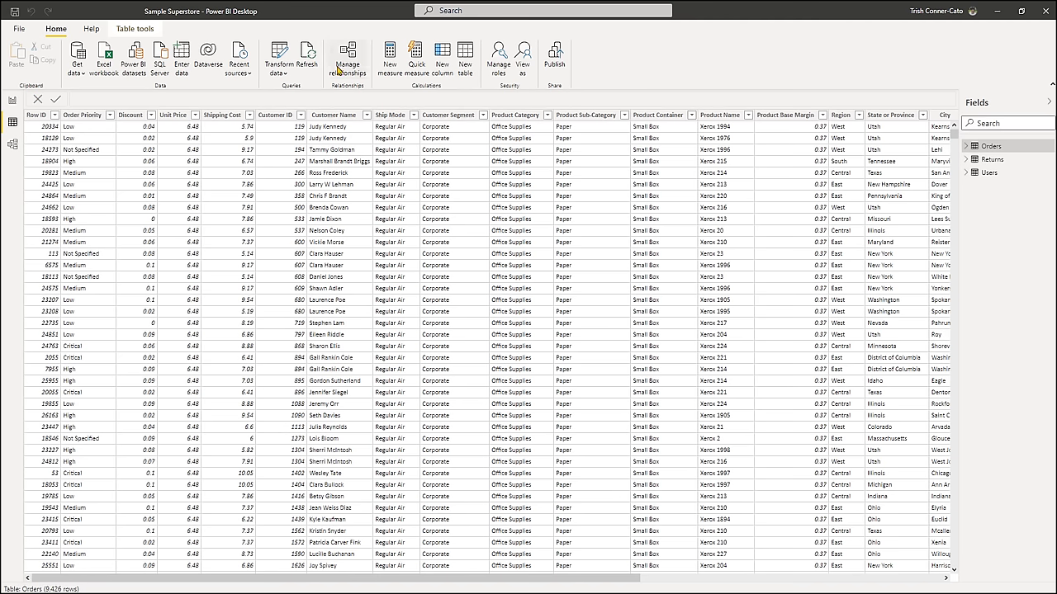
{"action": "left_click", "coordinate": [308, 56]}
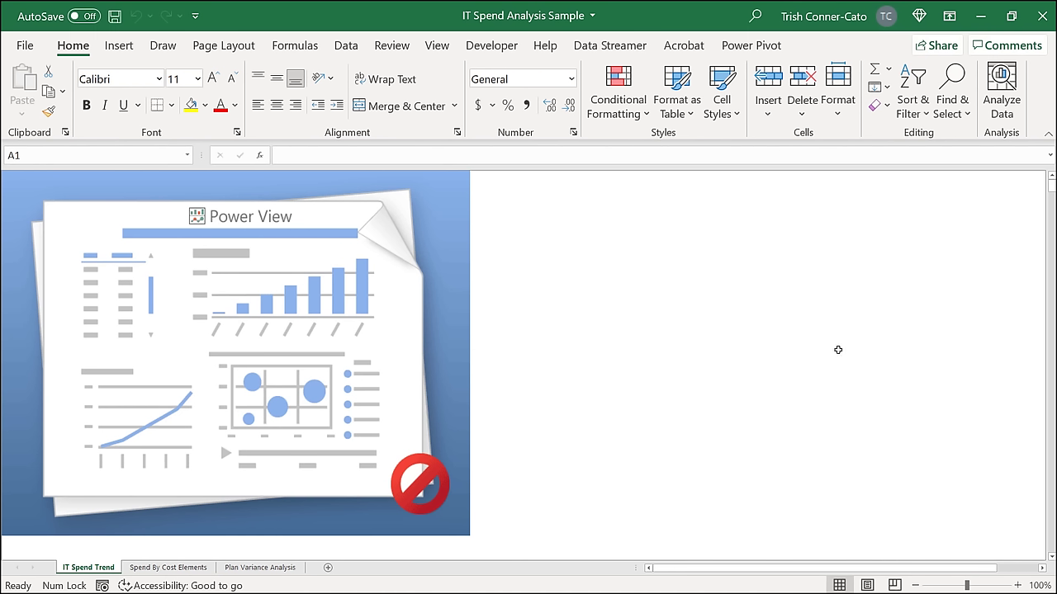
Step: View the Spend By Cost Elements and Plan Variance Analysis sheets of the IT Spend Analysis Sample workbook in Excel
{"action": "left_click", "coordinate": [159, 569]}
{"action": "left_click", "coordinate": [236, 569]}
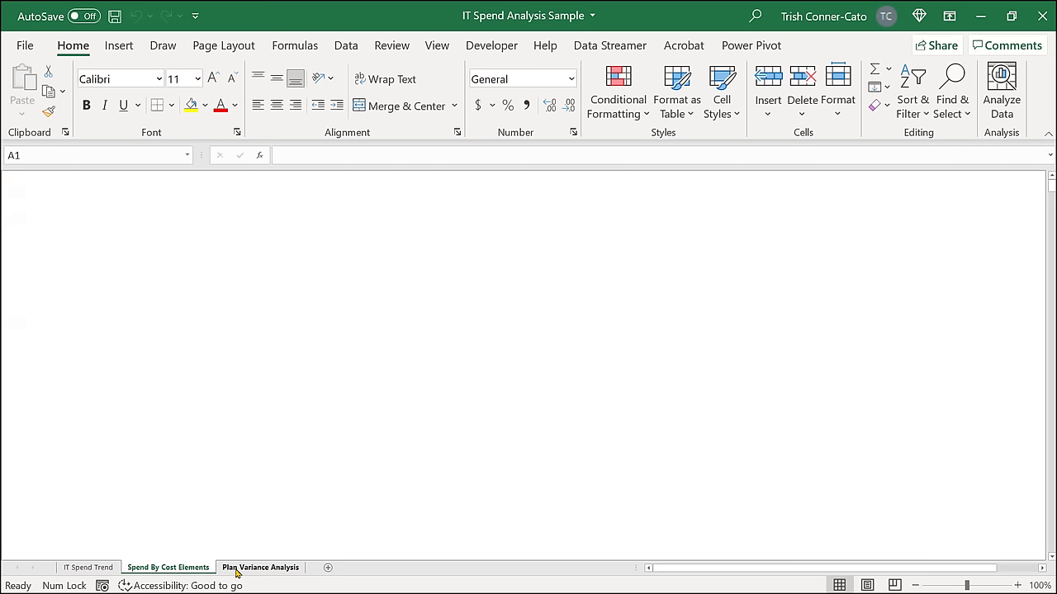
Step: Return to the workbook's IT Spend Trend sheet in Excel, and create a new blank report in Power BI Desktop
{"action": "left_click", "coordinate": [88, 568]}
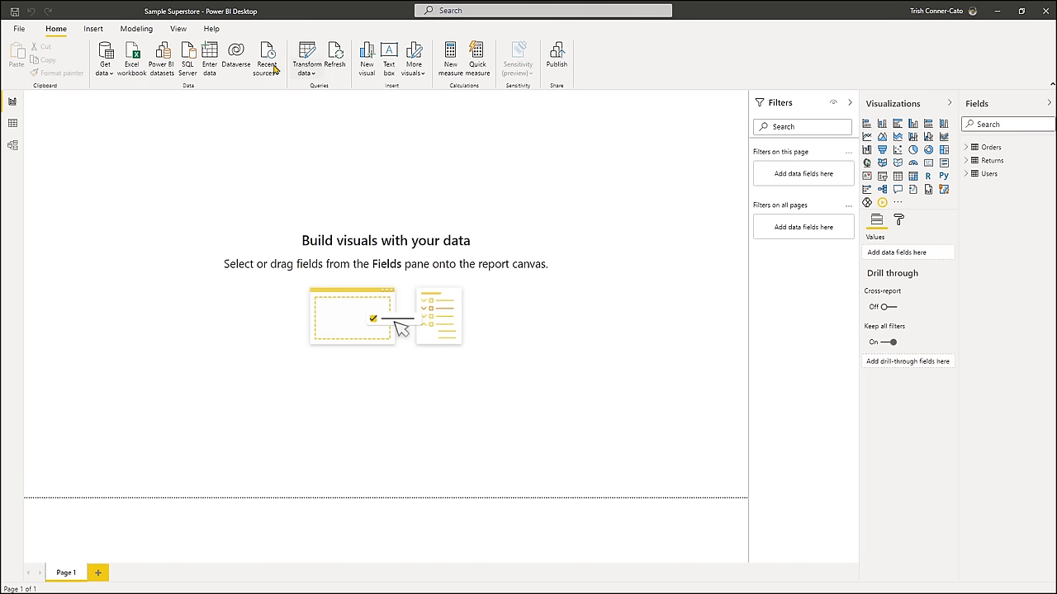
{"action": "left_click", "coordinate": [19, 28]}
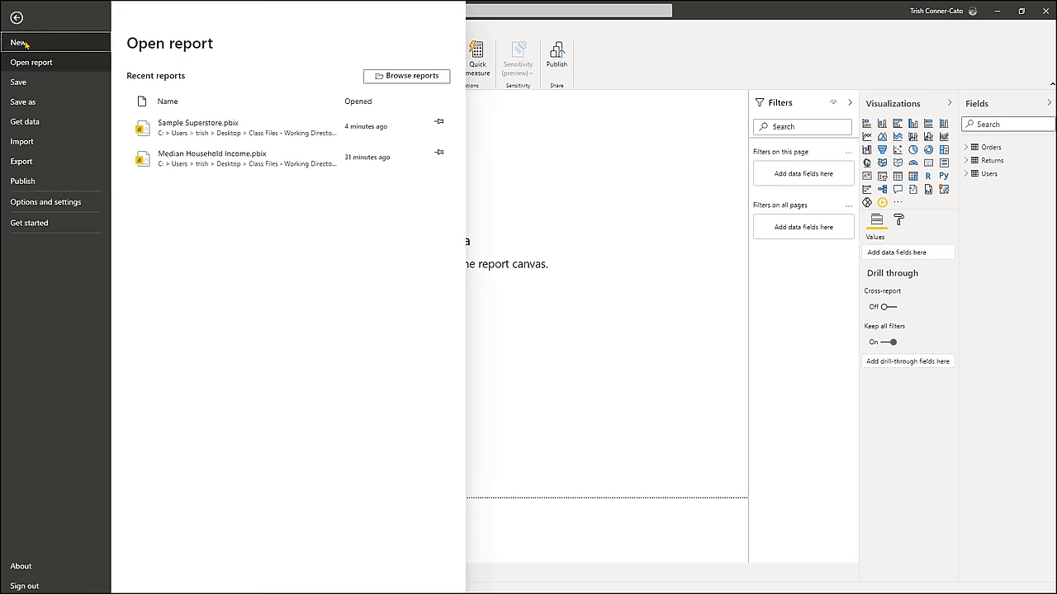
{"action": "left_click", "coordinate": [19, 43]}
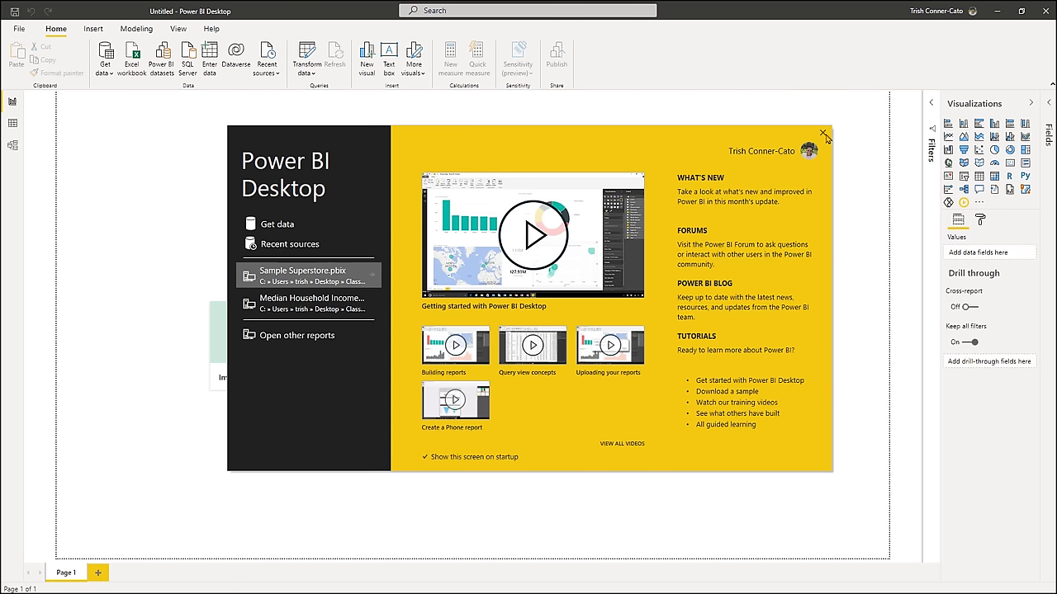
{"action": "left_click", "coordinate": [823, 134]}
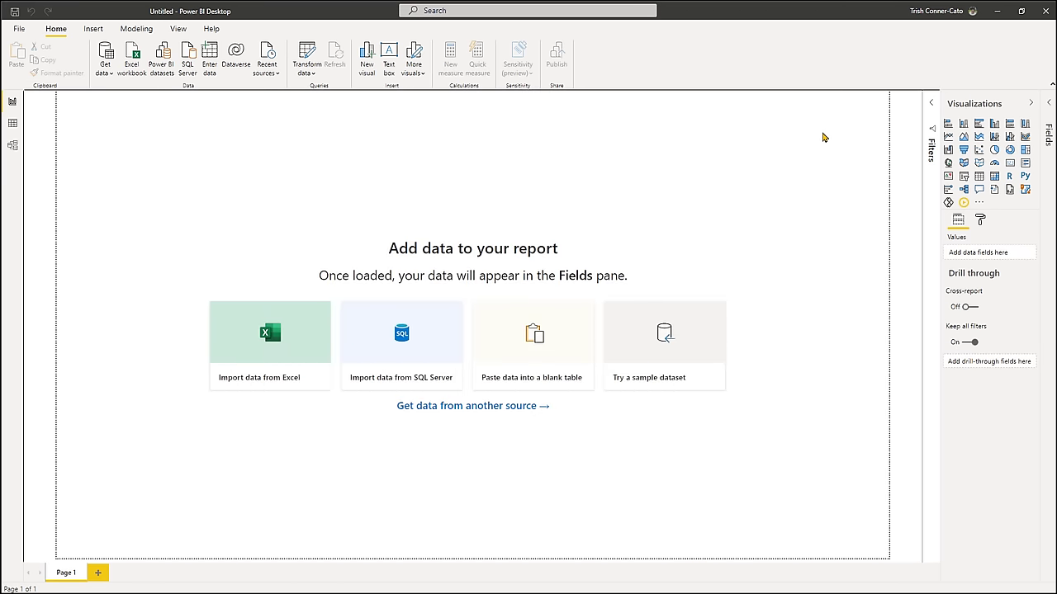
Step: Import the Power Query, Power Pivot and Power View contents of the IT Spend Analysis Sample workbook into the new report
{"action": "left_click", "coordinate": [20, 31]}
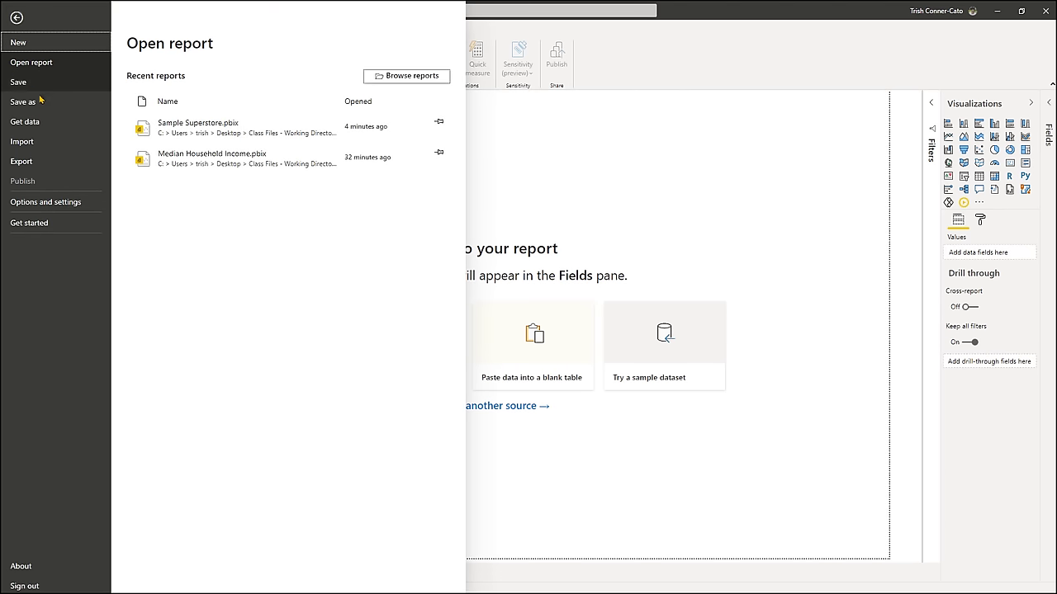
{"action": "left_click", "coordinate": [47, 142]}
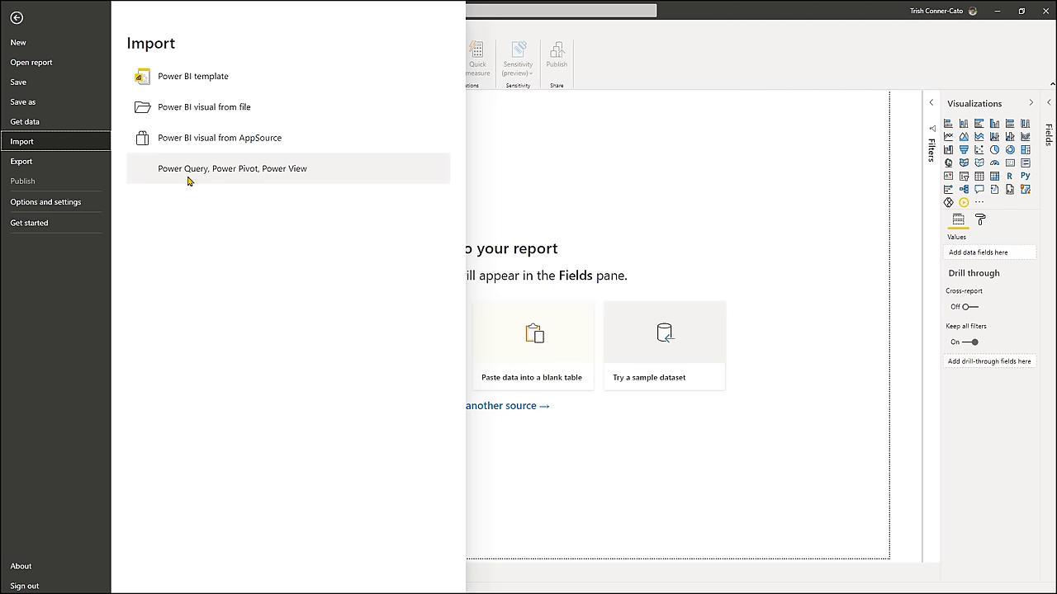
{"action": "left_click", "coordinate": [285, 175]}
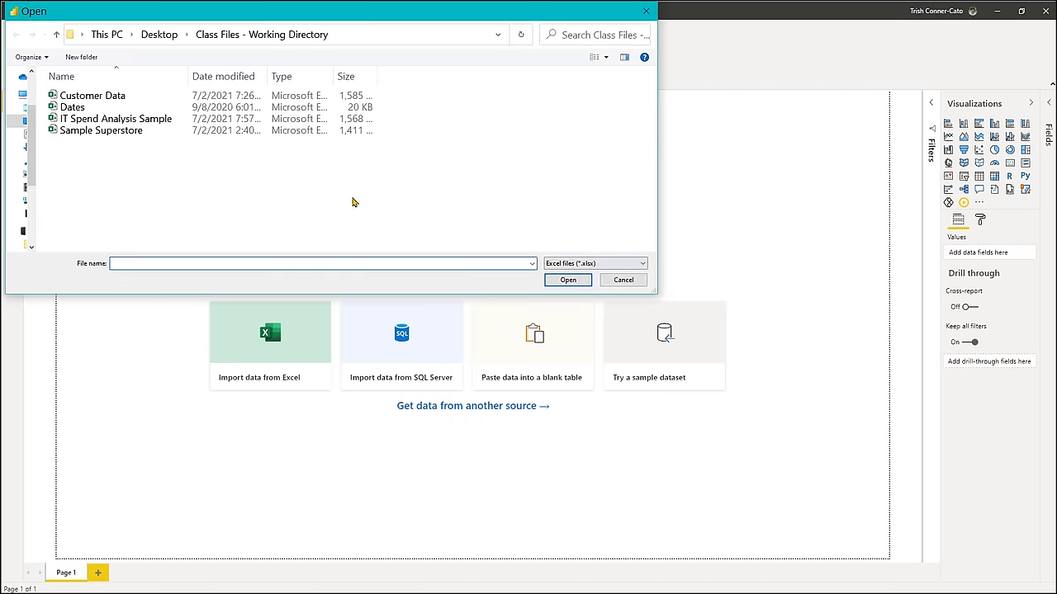
{"action": "double_click", "coordinate": [101, 123]}
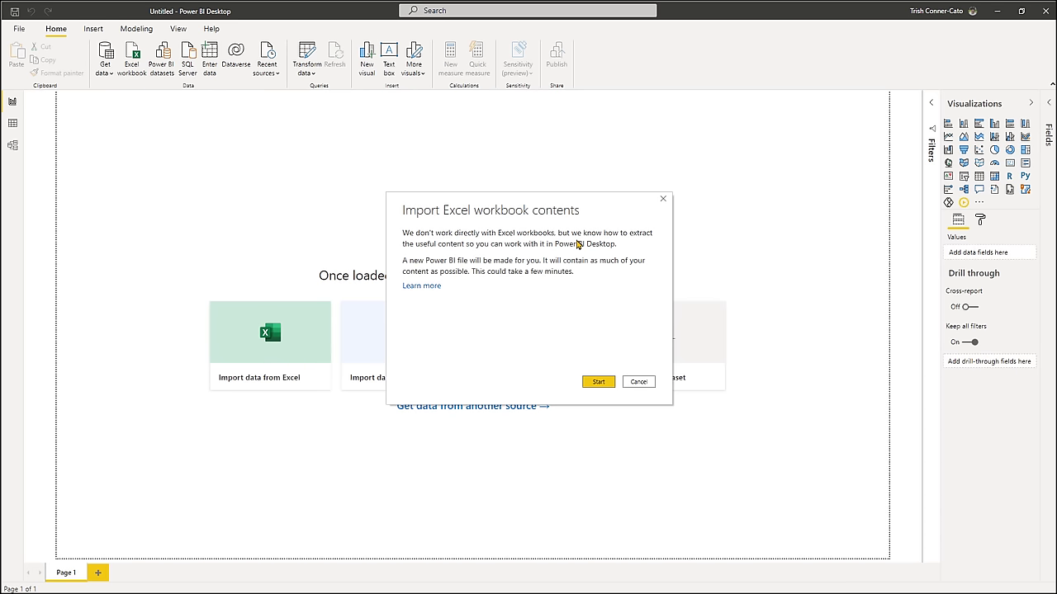
{"action": "left_click", "coordinate": [595, 385]}
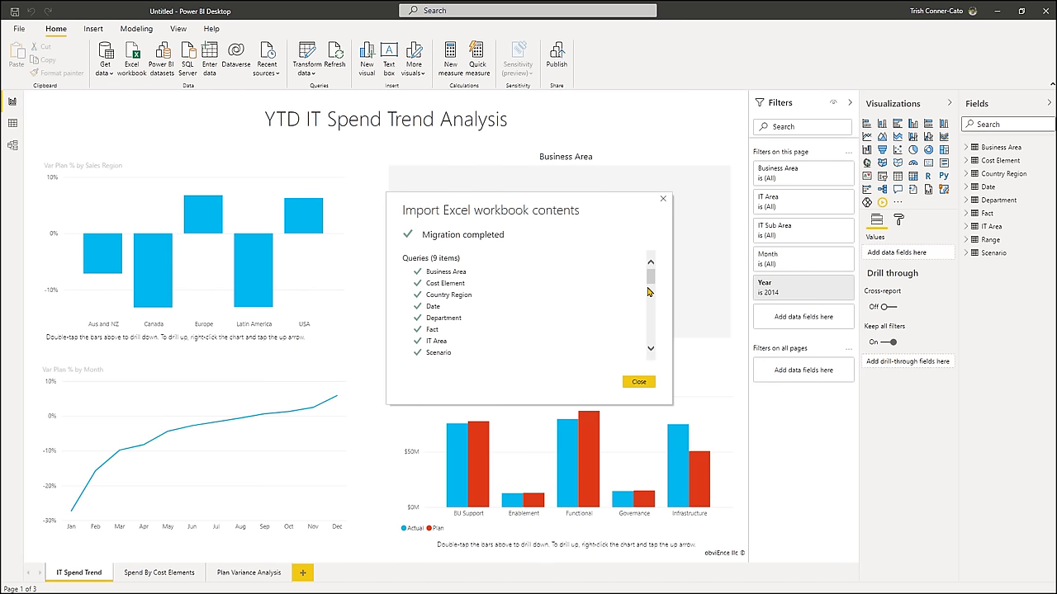
Step: Review the migrated queries, data model tables, measures and Power View sheets in the import summary, and close it
{"action": "left_click", "coordinate": [651, 350]}
{"action": "left_click", "coordinate": [651, 352]}
{"action": "left_click", "coordinate": [651, 352]}
{"action": "left_click", "coordinate": [651, 352]}
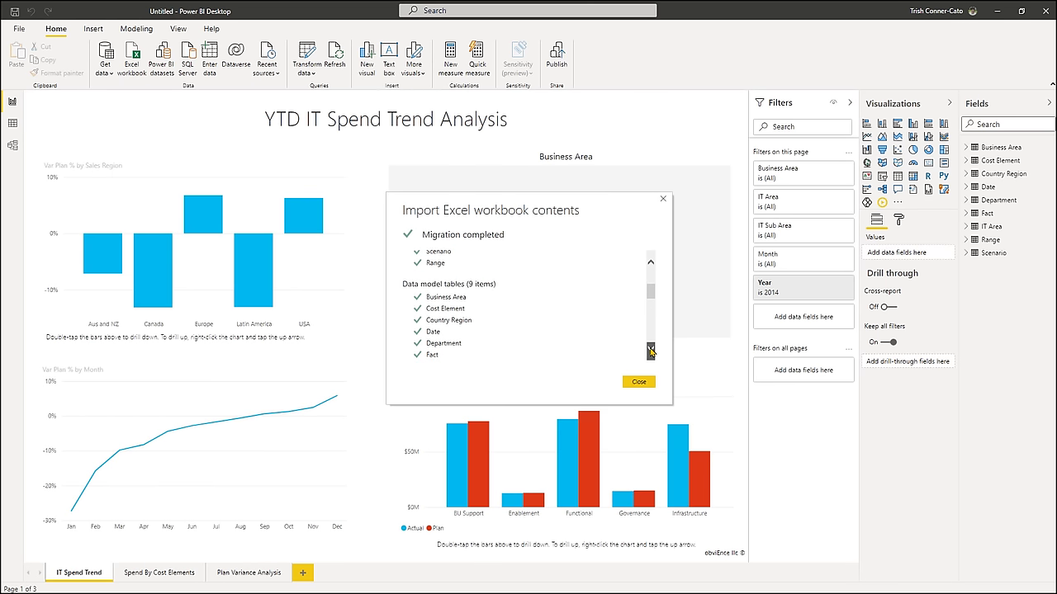
{"action": "left_click", "coordinate": [651, 352]}
{"action": "left_click", "coordinate": [650, 352]}
{"action": "left_click", "coordinate": [651, 352]}
{"action": "left_click", "coordinate": [651, 352]}
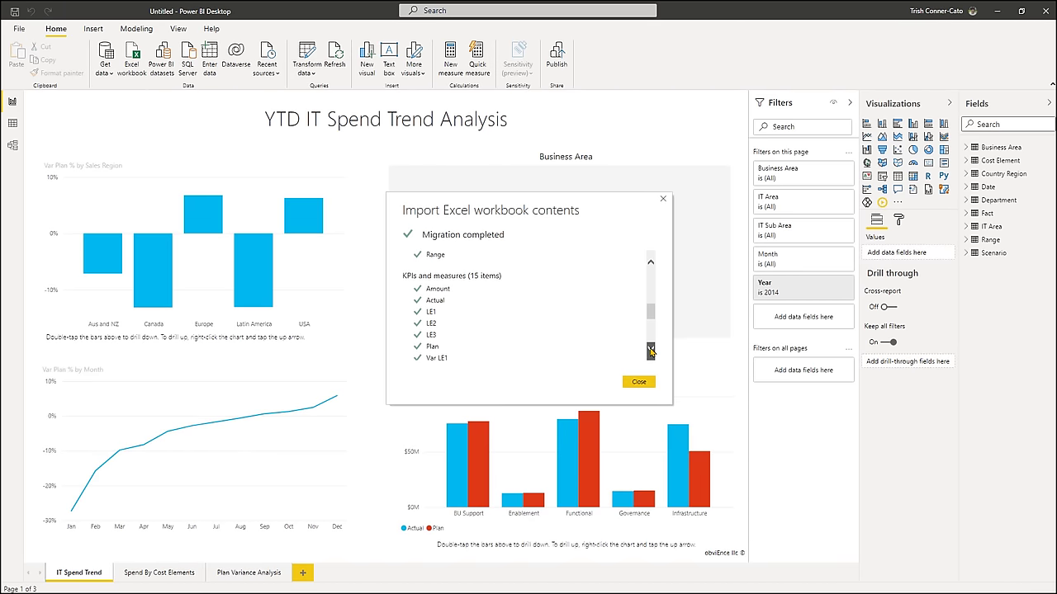
{"action": "left_click", "coordinate": [651, 351]}
{"action": "left_click", "coordinate": [651, 351]}
{"action": "left_click", "coordinate": [650, 352]}
{"action": "left_click", "coordinate": [651, 352]}
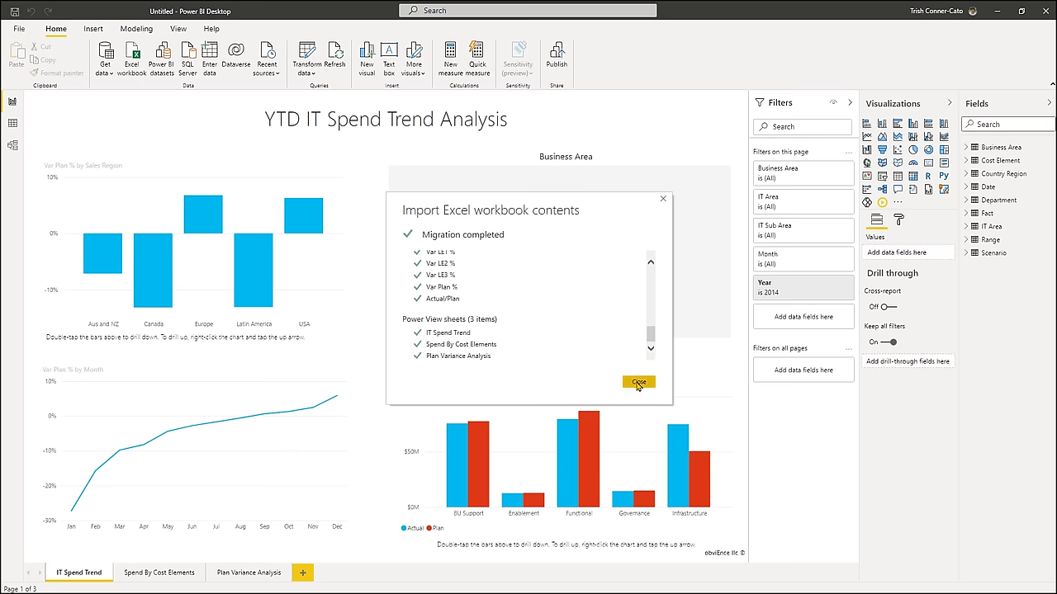
{"action": "left_click", "coordinate": [637, 383]}
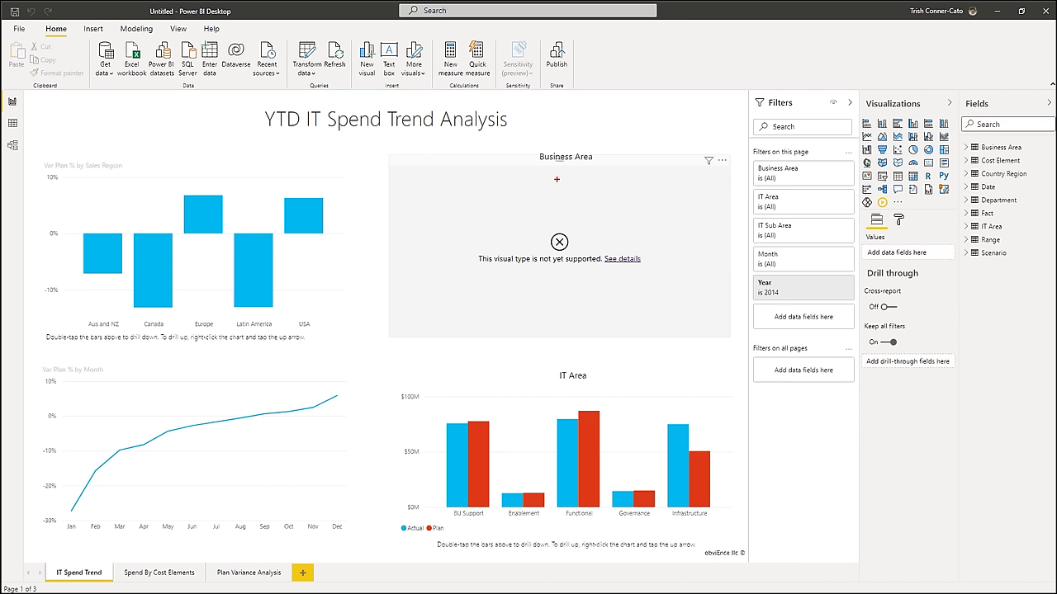
{"action": "mouse_move", "coordinate": [557, 179]}
{"action": "left_mouse_down"}
{"action": "mouse_move", "coordinate": [554, 211]}
{"action": "mouse_move", "coordinate": [500, 230]}
{"action": "mouse_move", "coordinate": [457, 176]}
{"action": "mouse_move", "coordinate": [431, 167]}
{"action": "left_mouse_up"}
{"action": "key", "text": "Escape"}
{"action": "left_click", "coordinate": [488, 169]}
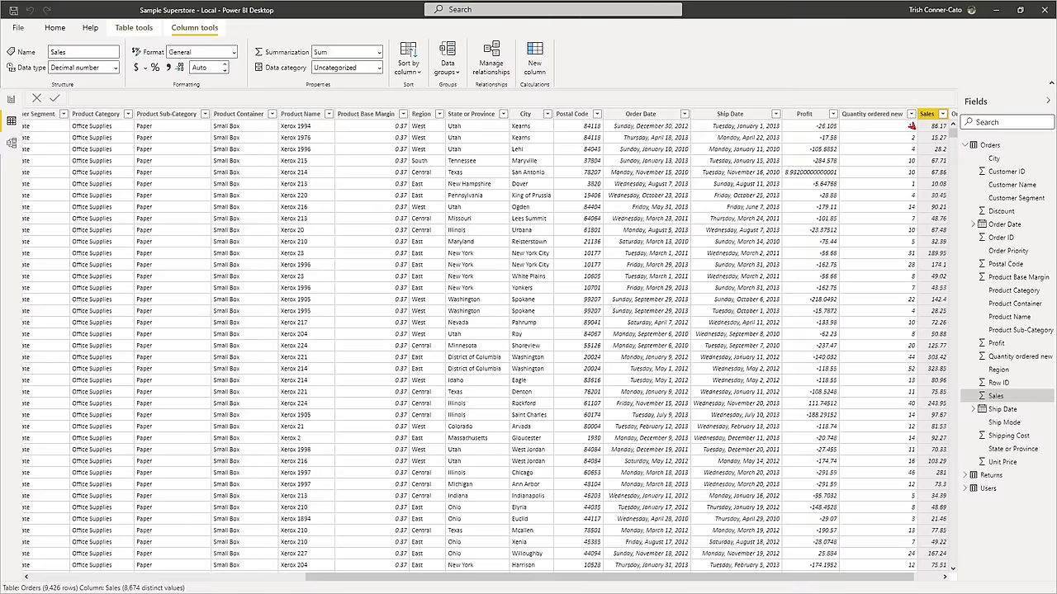
Step: Examine the Kearns rows in the Orders table and the Kearns bar in the report's Sales by City chart
{"action": "left_click_drag", "start_coordinate": [913, 128], "coordinate": [843, 128]}
{"action": "left_click_drag", "start_coordinate": [911, 139], "coordinate": [841, 139]}
{"action": "left_click_drag", "start_coordinate": [543, 126], "coordinate": [613, 126]}
{"action": "left_click_drag", "start_coordinate": [546, 137], "coordinate": [617, 138]}
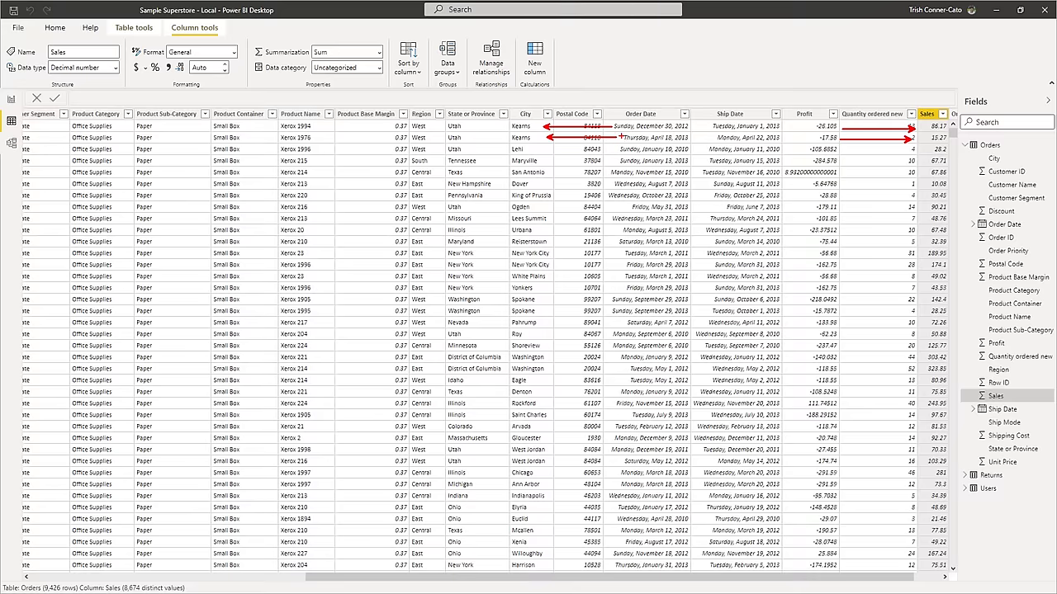
{"action": "key", "text": "Escape"}
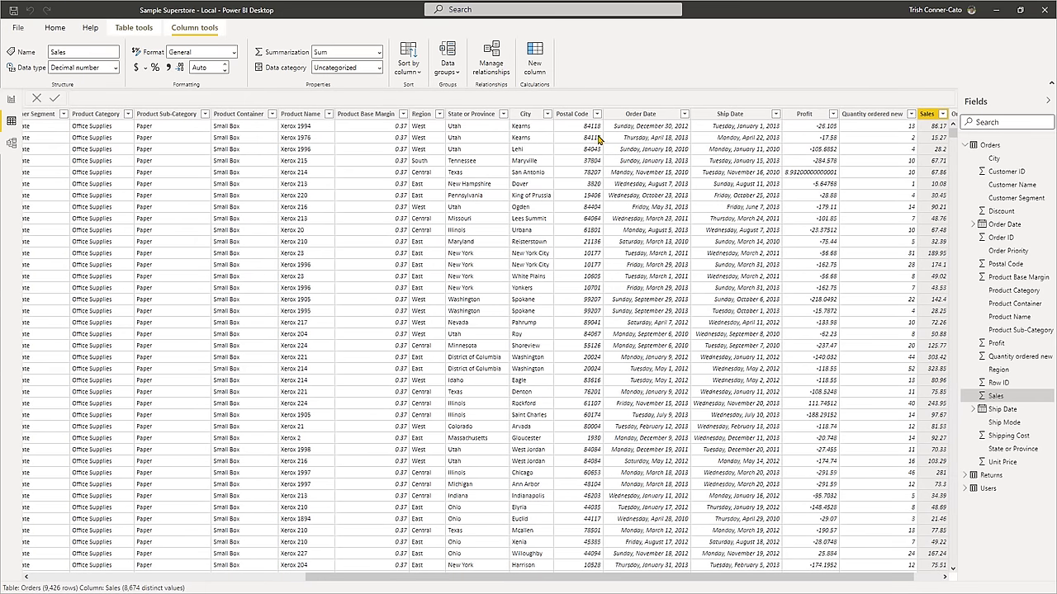
{"action": "left_click", "coordinate": [11, 99]}
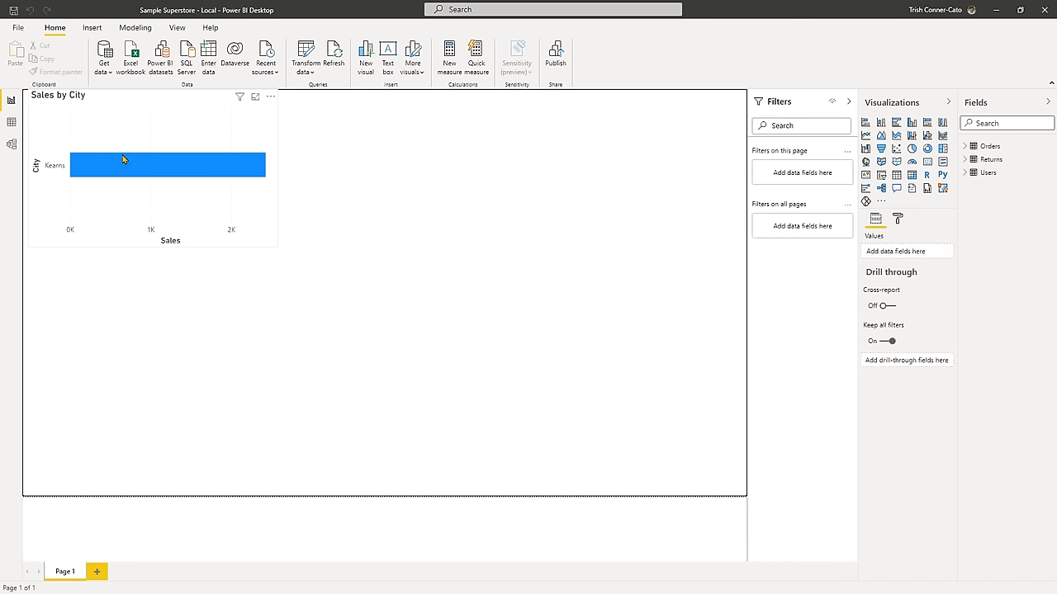
{"action": "mouse_move", "coordinate": [140, 169]}
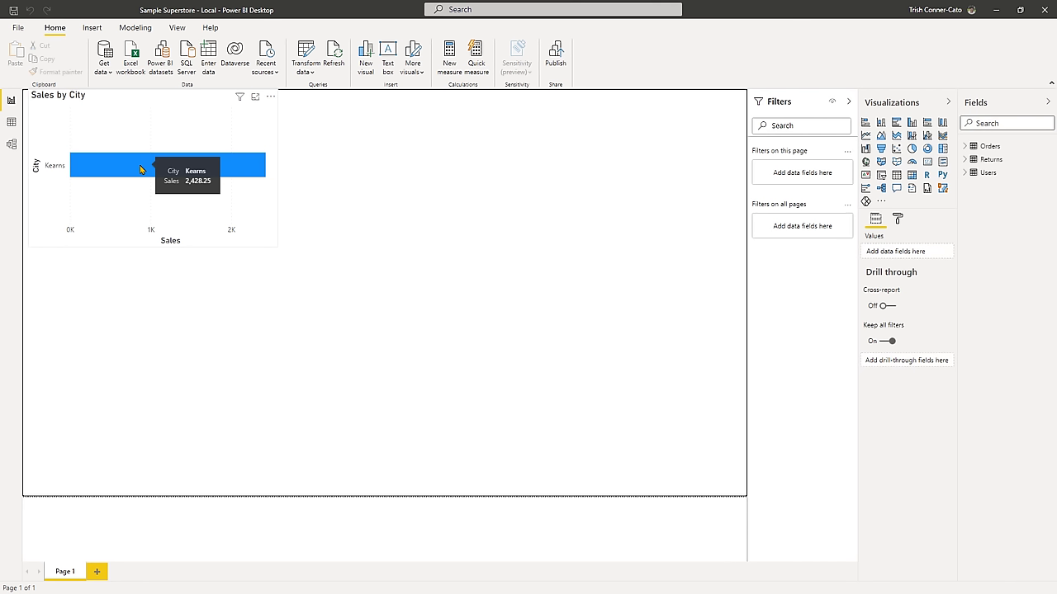
Step: Switch to the Sample Superstore workbook in Excel and set the Sales value in cell W330 of the Orders sheet to 386.17
{"action": "key", "text": "alt+Tab"}
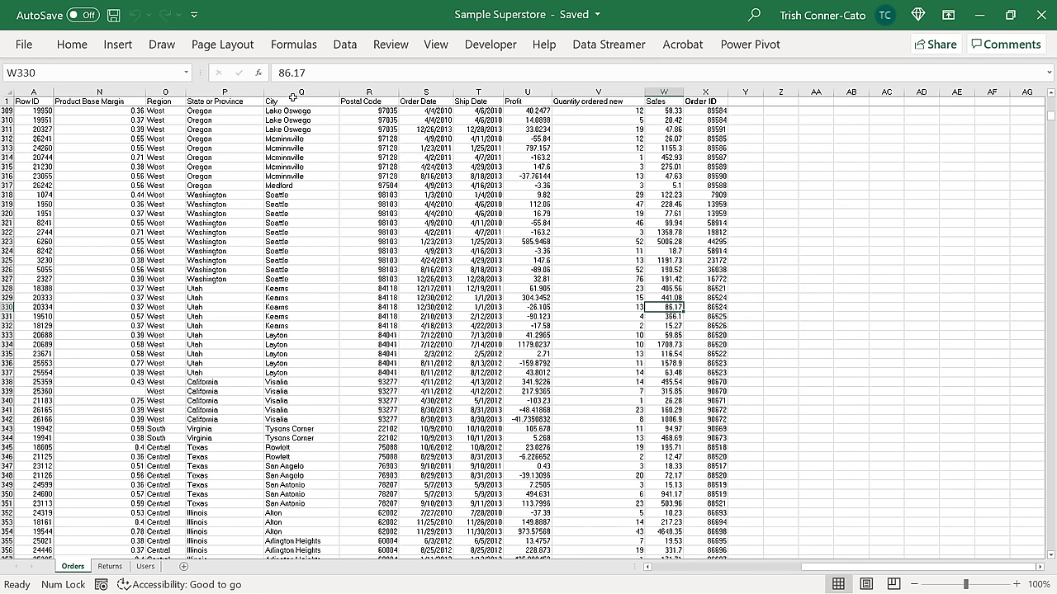
{"action": "left_click", "coordinate": [277, 73]}
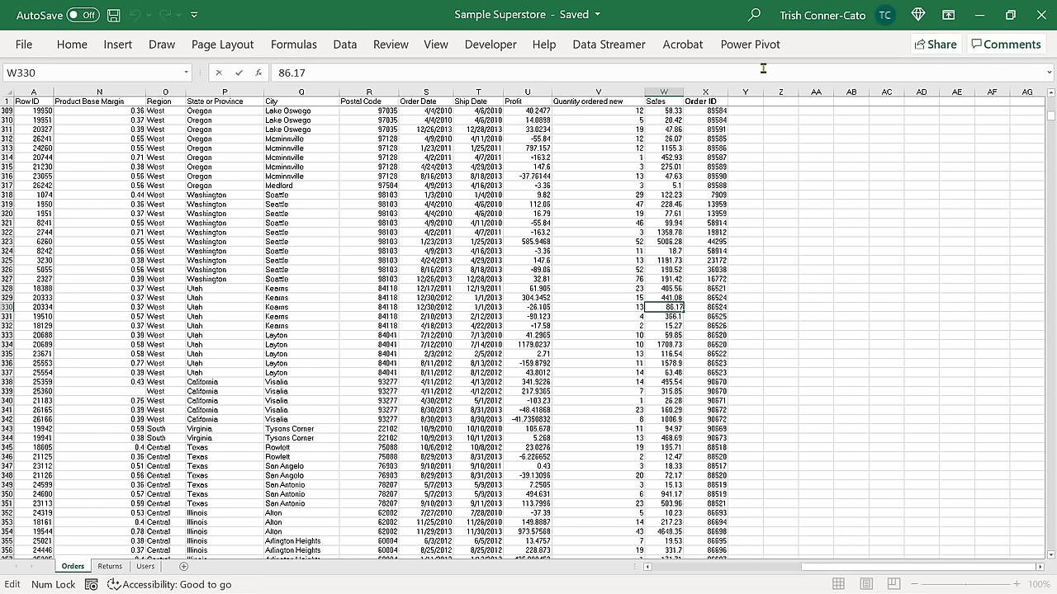
{"action": "type", "text": "3"}
{"action": "key", "text": "Return"}
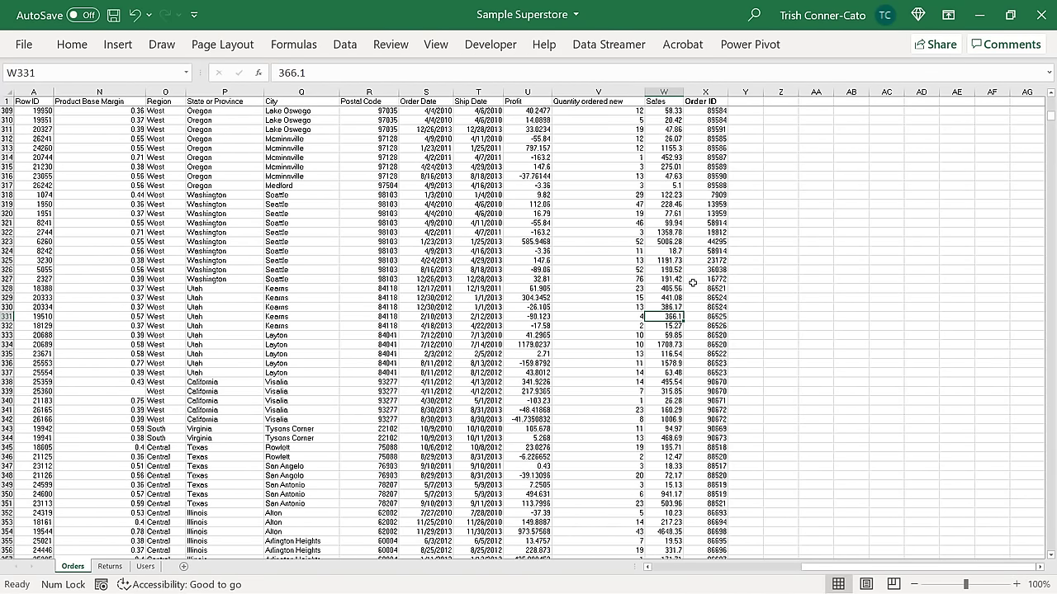
Step: Set the Sales value in cell W332 of the Orders sheet to 215.27 and save the workbook
{"action": "left_click", "coordinate": [676, 327]}
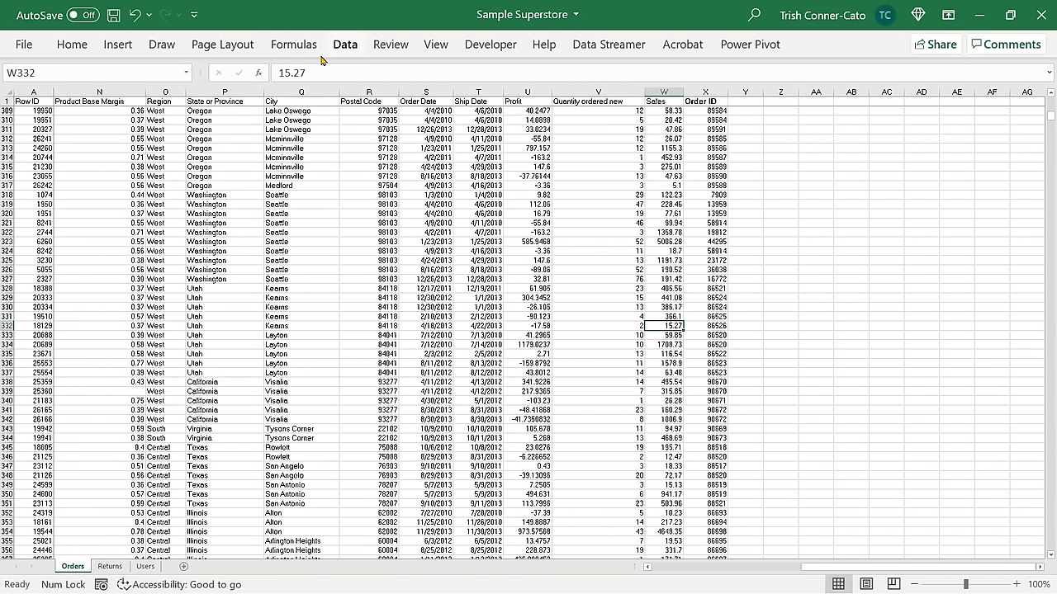
{"action": "left_click", "coordinate": [280, 73]}
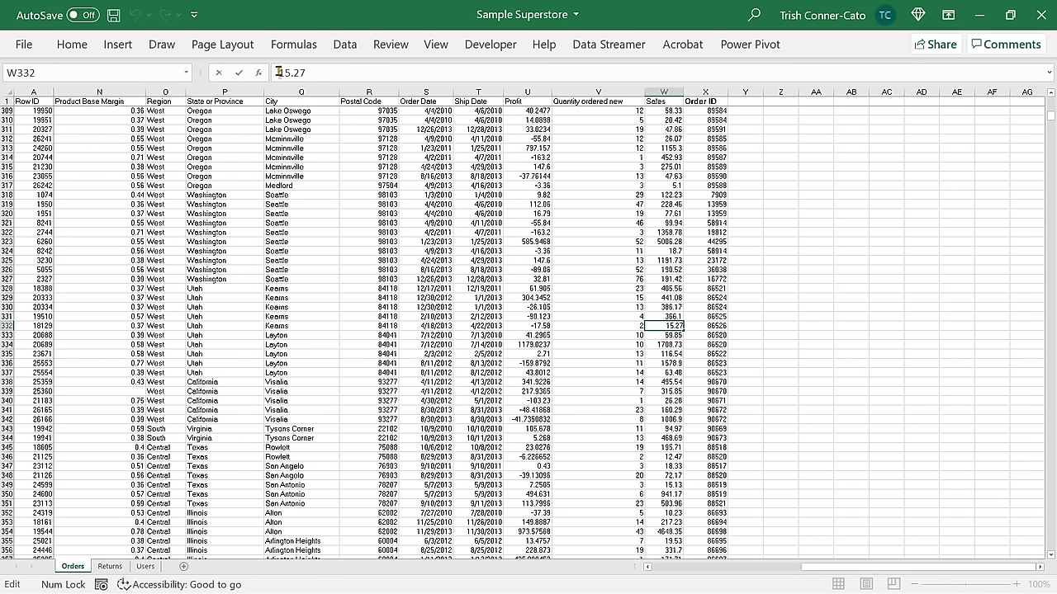
{"action": "type", "text": "2"}
{"action": "key", "text": "Return"}
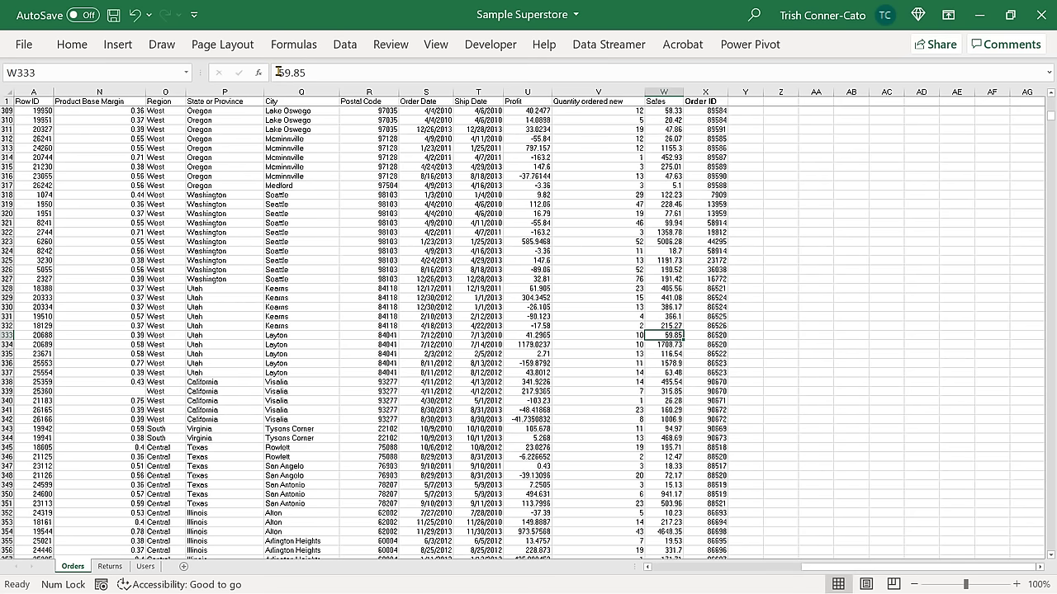
{"action": "left_click", "coordinate": [114, 15]}
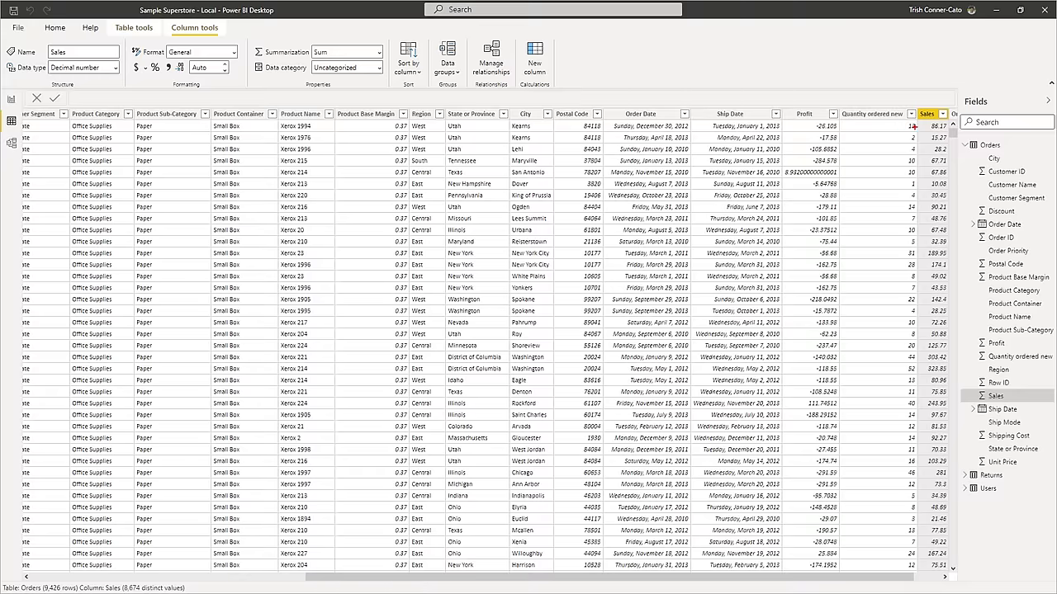
Step: Switch to the Sample Superstore - Local report in Power BI Desktop, check the Kearns rows' Sales values and refresh the data
{"action": "left_click_drag", "start_coordinate": [913, 126], "coordinate": [830, 127]}
{"action": "left_click_drag", "start_coordinate": [913, 141], "coordinate": [836, 141]}
{"action": "key", "text": "Escape"}
{"action": "left_click", "coordinate": [56, 30]}
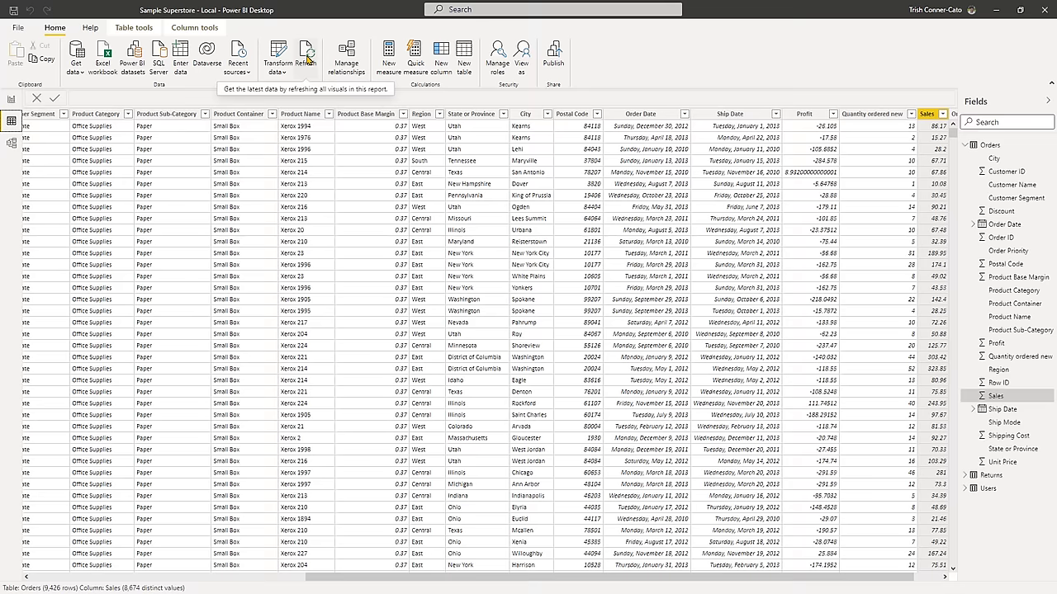
{"action": "left_click", "coordinate": [306, 57]}
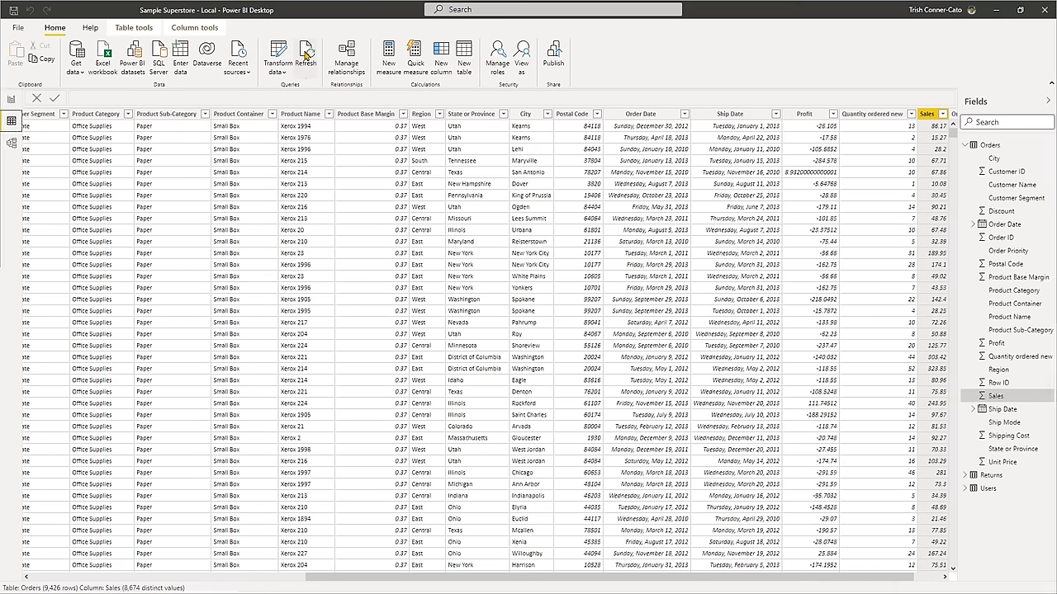
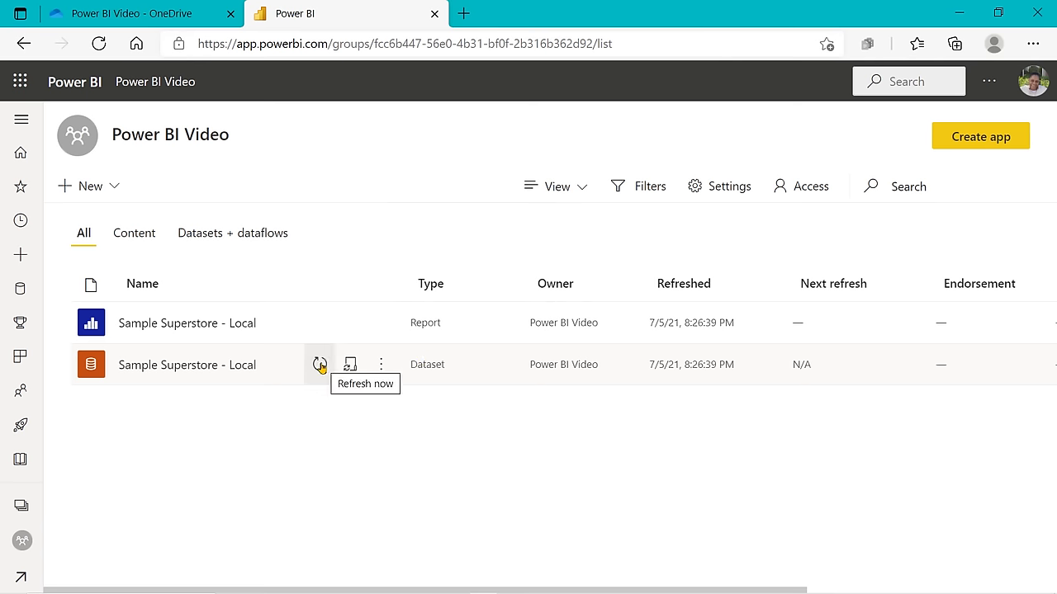
Step: Inspect the Kearns bar in the published Sample Superstore - Local report, and try to refresh its dataset in the Power BI Video workspace
{"action": "left_click", "coordinate": [234, 330]}
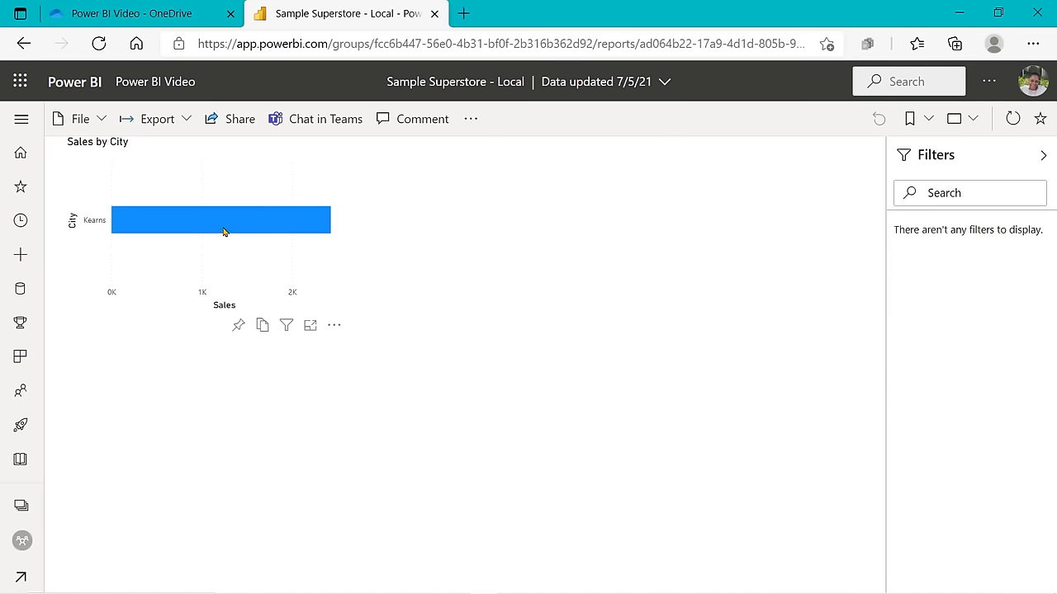
{"action": "mouse_move", "coordinate": [223, 232]}
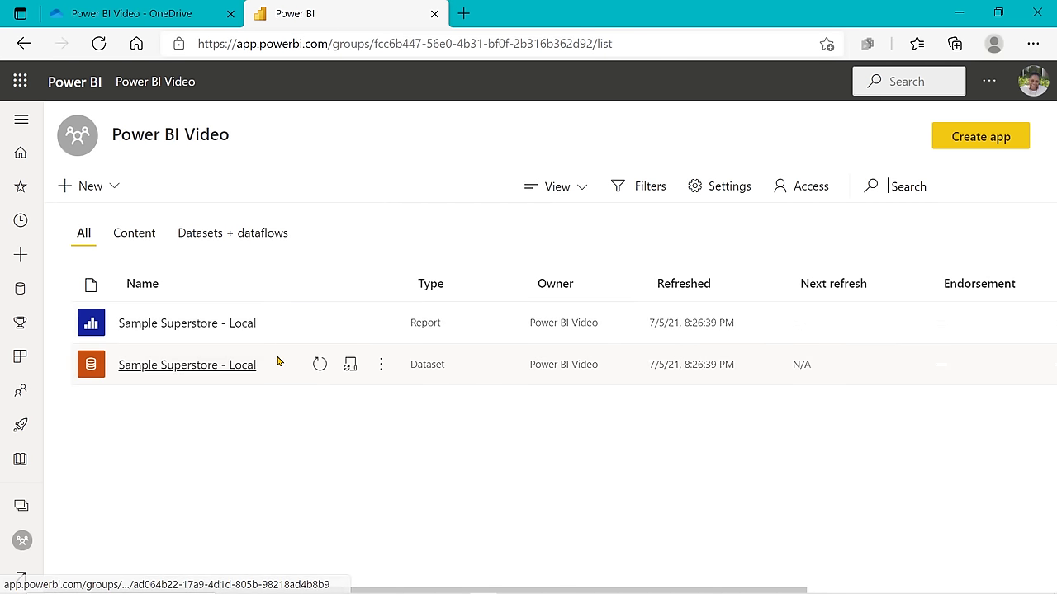
{"action": "left_click", "coordinate": [319, 366]}
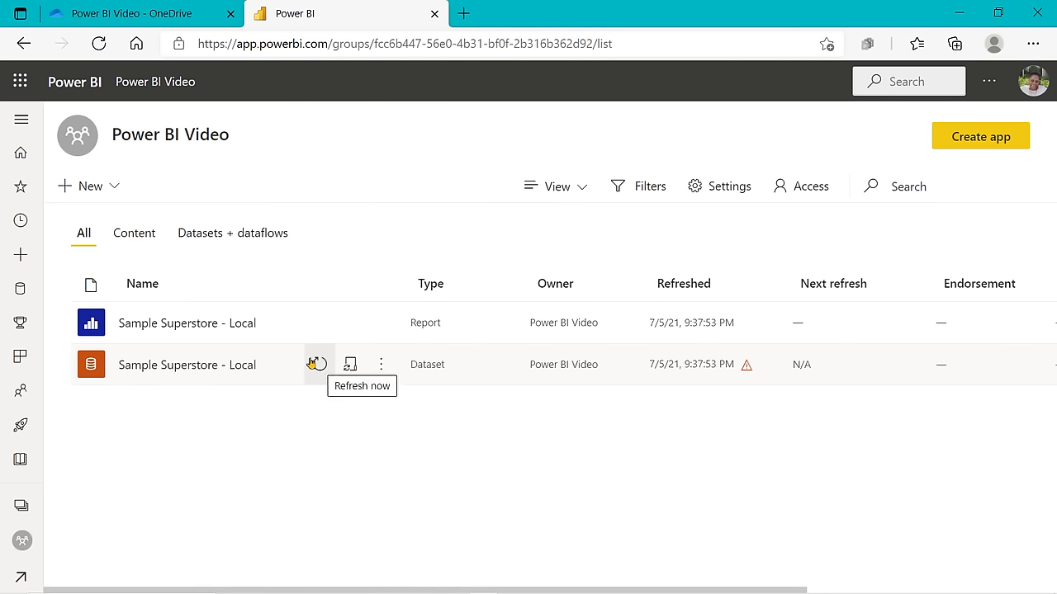
Step: Reopen the published Sample Superstore - Local report, refresh its visuals and inspect the Kearns bar in the Sales by City chart
{"action": "left_click", "coordinate": [209, 326]}
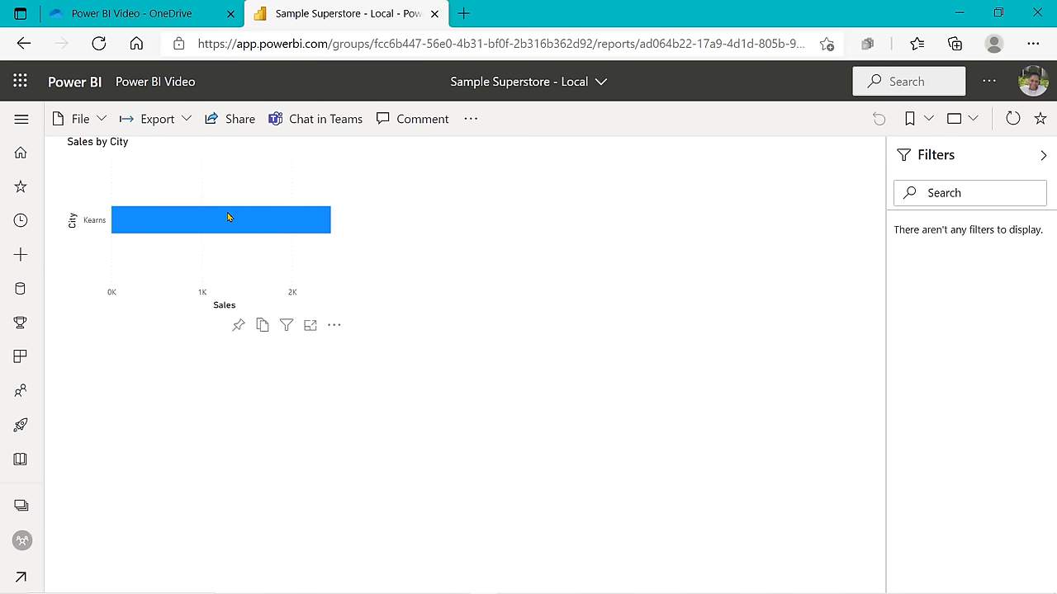
{"action": "mouse_move", "coordinate": [228, 227]}
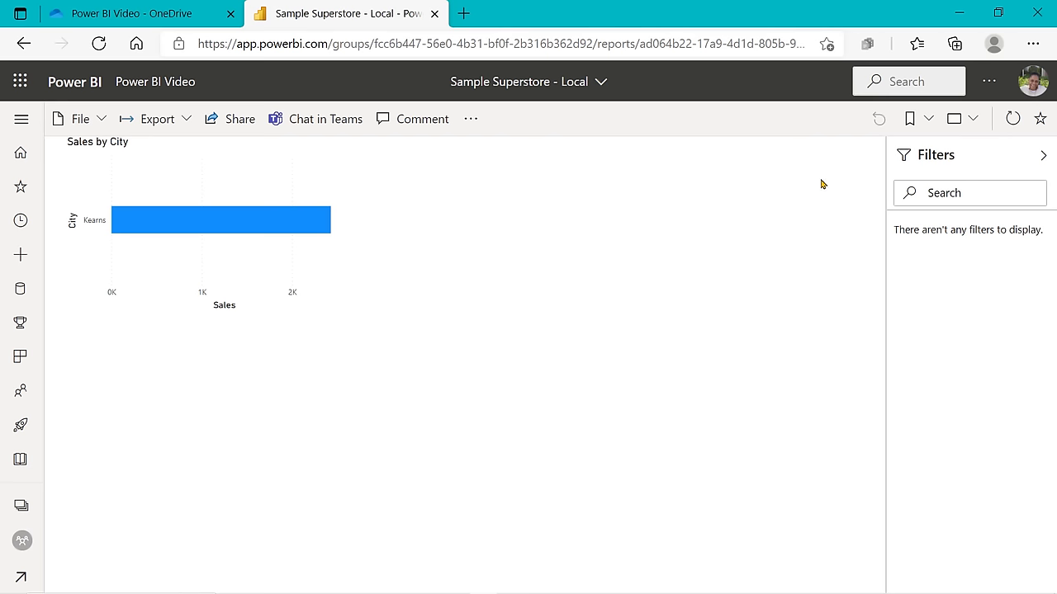
{"action": "left_click", "coordinate": [1012, 119]}
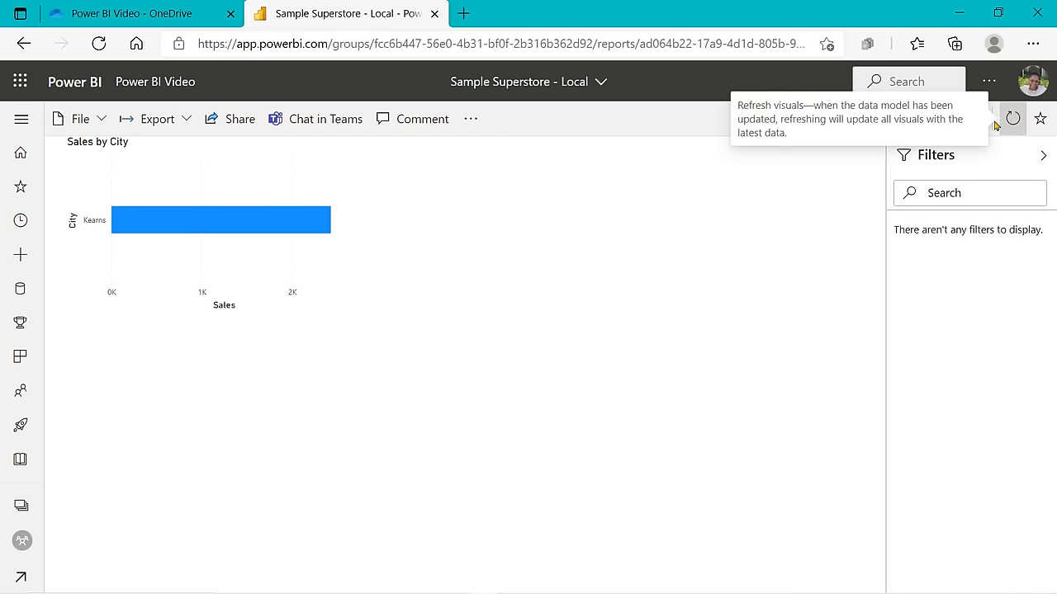
{"action": "mouse_move", "coordinate": [229, 219]}
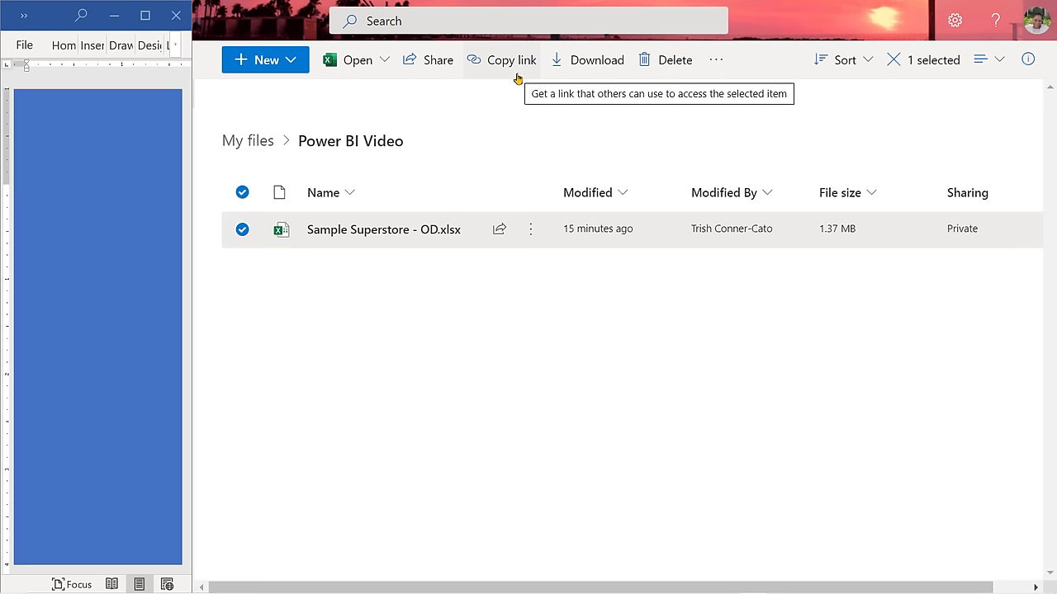
Step: Open Sample Superstore - OD.xlsx from the OneDrive Power BI Video folder in the desktop Excel app and maximize the workbook
{"action": "mouse_move", "coordinate": [465, 240]}
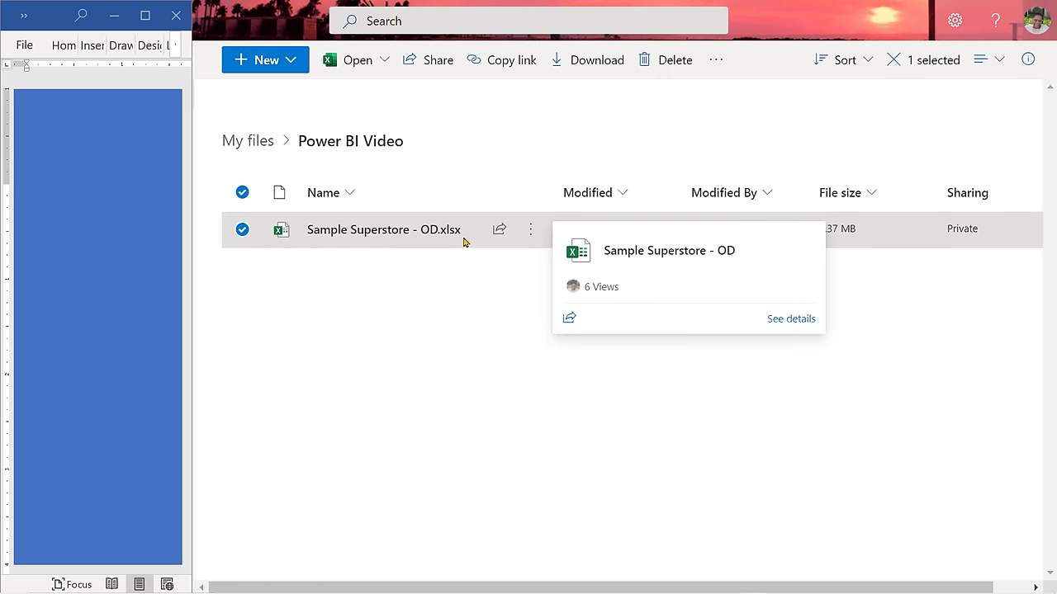
{"action": "left_click", "coordinate": [530, 235]}
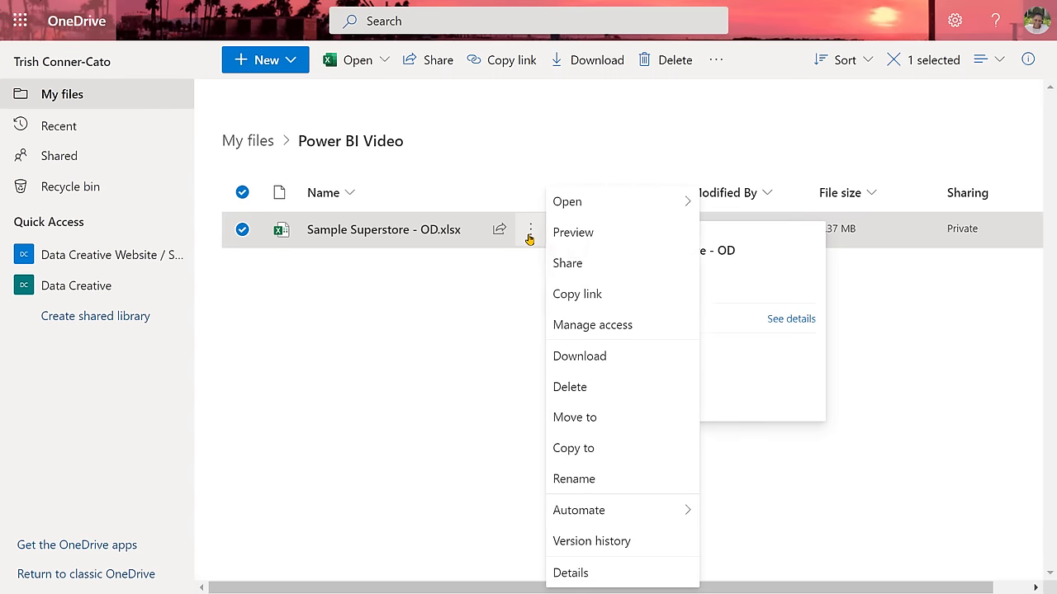
{"action": "mouse_move", "coordinate": [565, 212]}
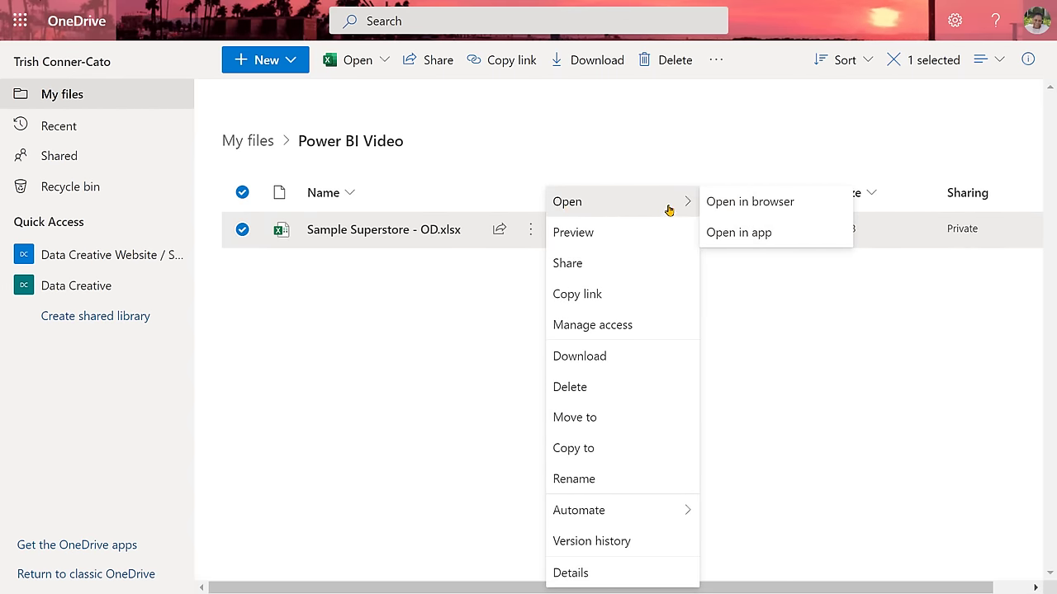
{"action": "left_click", "coordinate": [741, 236]}
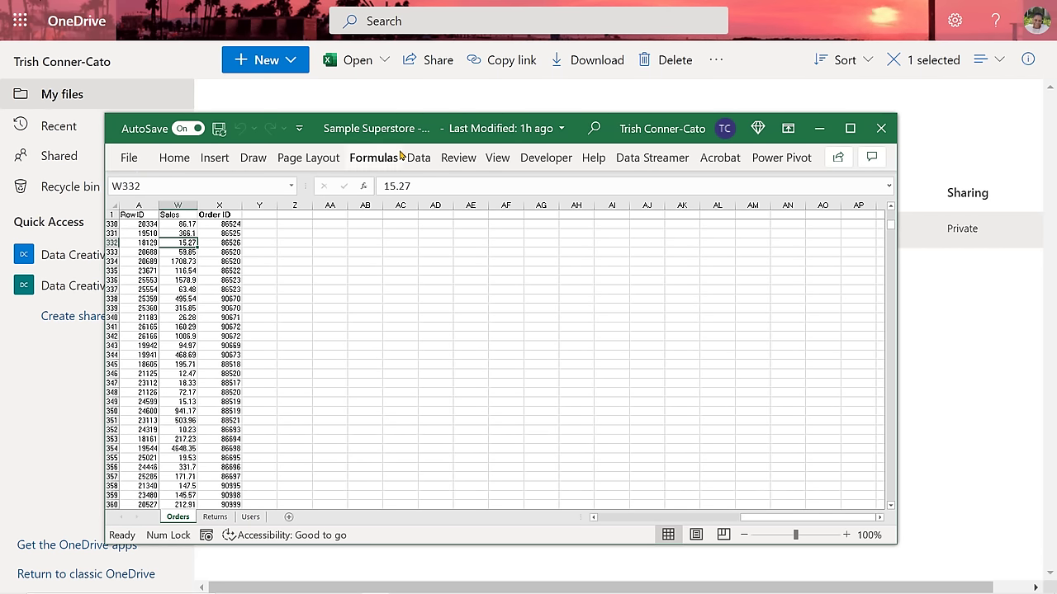
{"action": "left_click", "coordinate": [850, 128]}
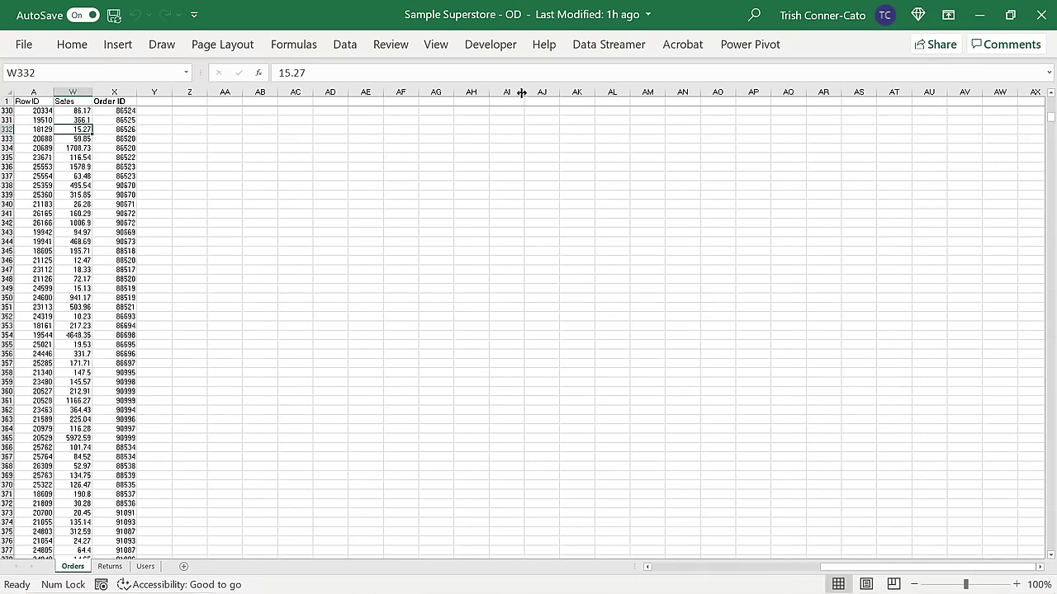
Step: Copy the Sample Superstore - OD workbook's path from its file information and close the workbook
{"action": "left_click", "coordinate": [24, 43]}
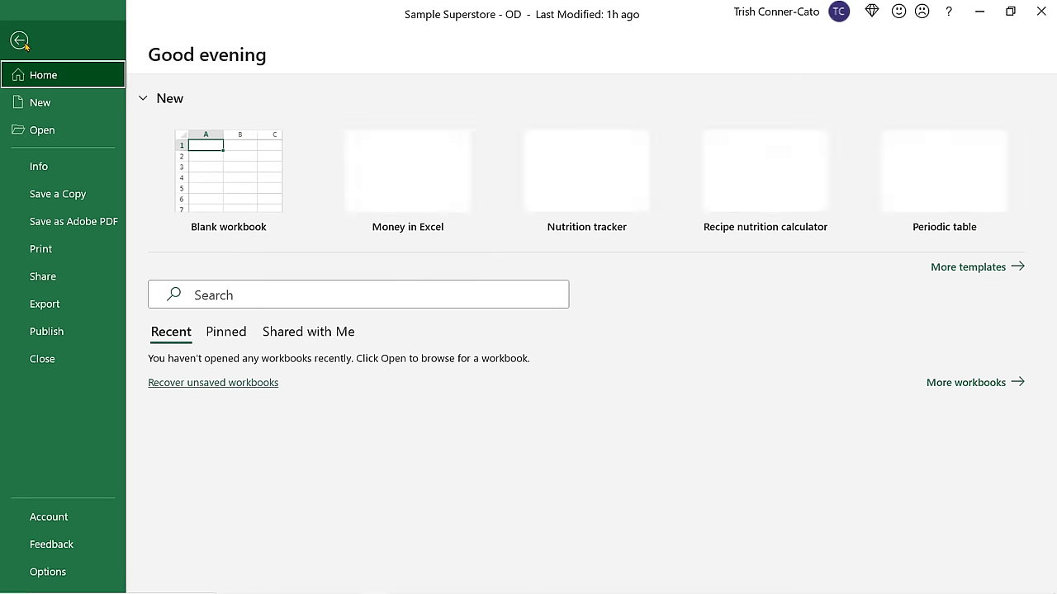
{"action": "left_click", "coordinate": [48, 166]}
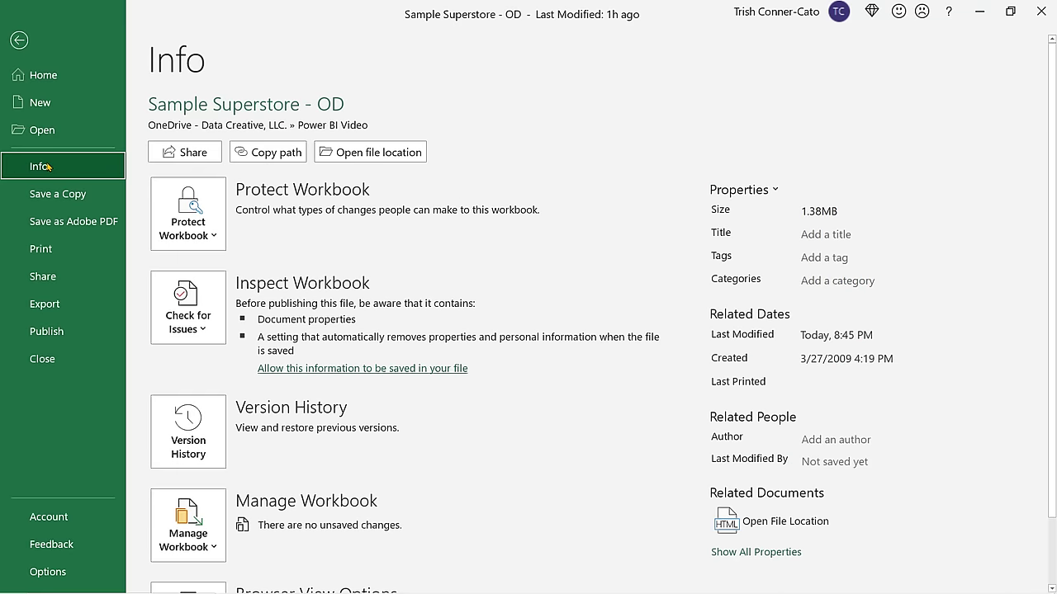
{"action": "left_click", "coordinate": [262, 158]}
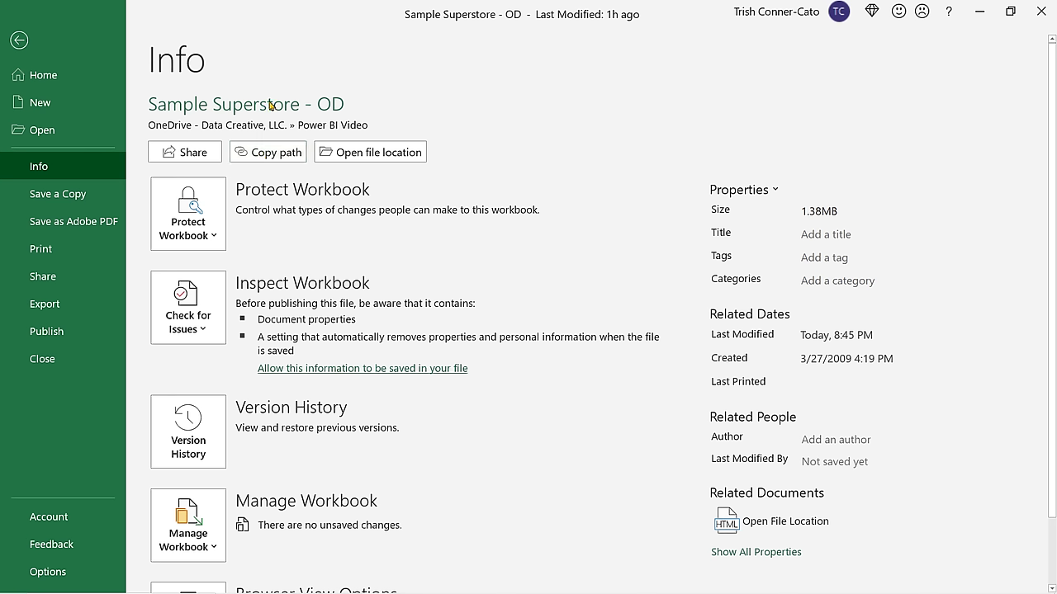
{"action": "left_click", "coordinate": [1039, 16]}
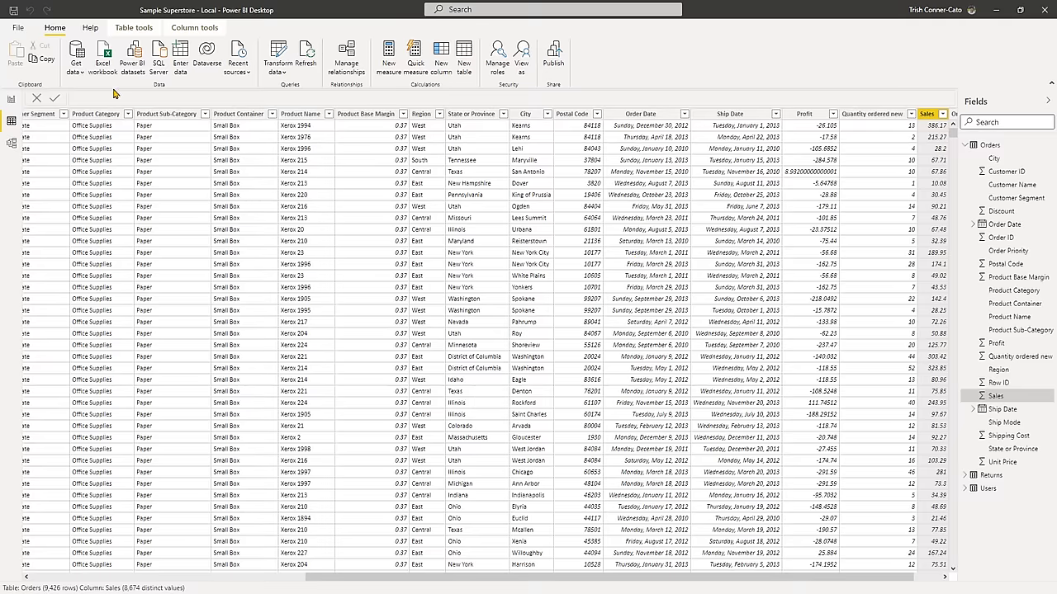
Step: Create a new report in Power BI Desktop and start a Web data import with the copied workbook path as its URL
{"action": "left_click", "coordinate": [19, 30]}
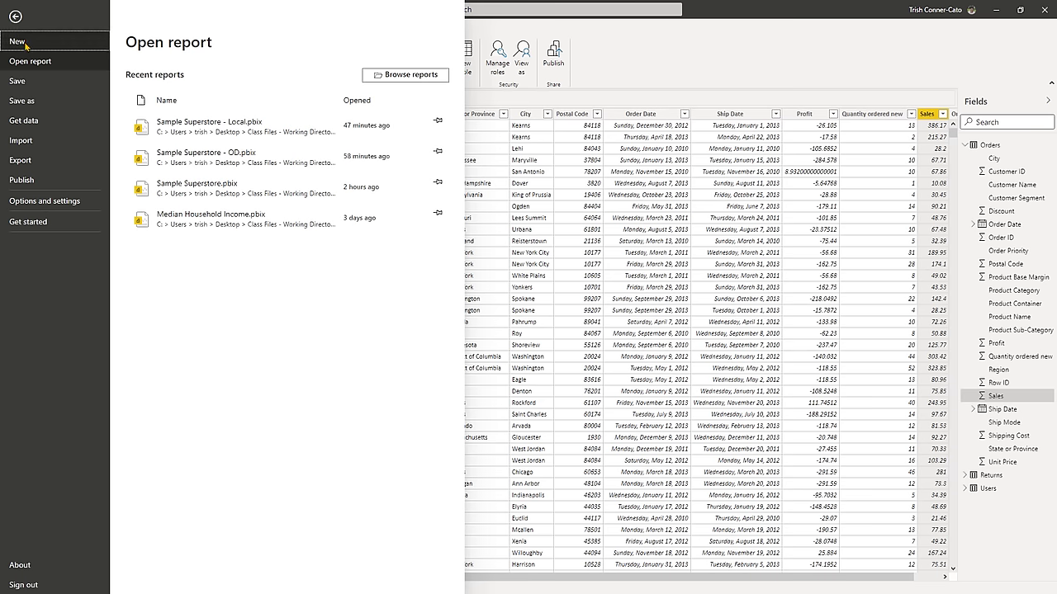
{"action": "left_click", "coordinate": [25, 38]}
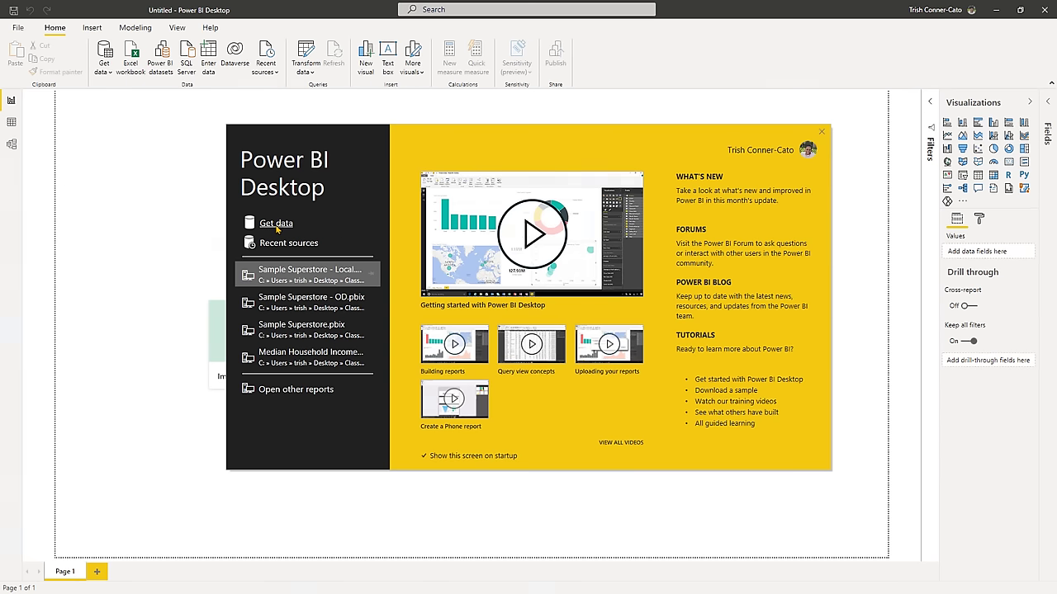
{"action": "left_click", "coordinate": [276, 224]}
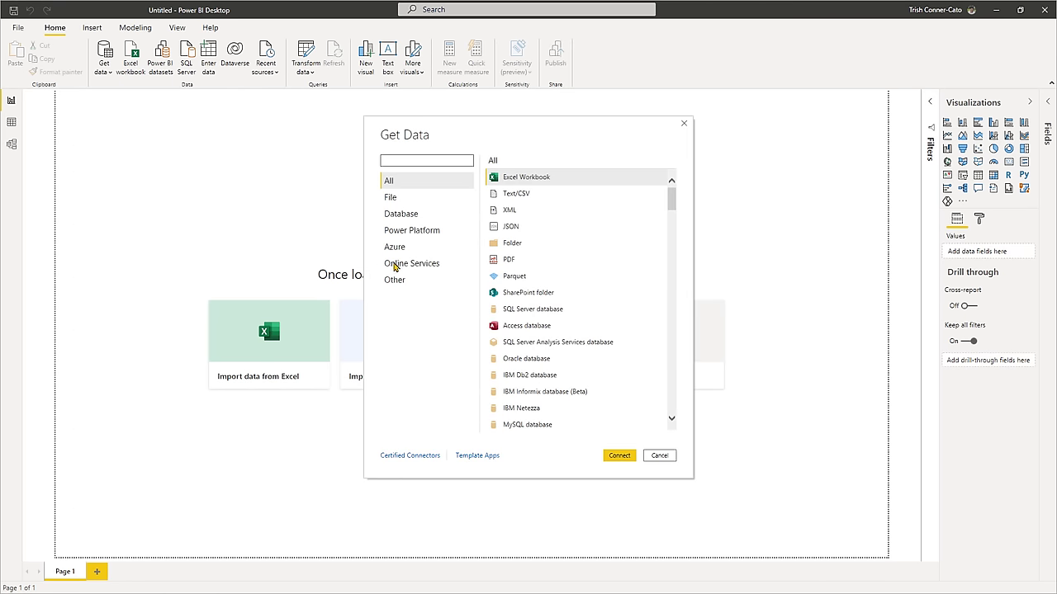
{"action": "left_click", "coordinate": [397, 279]}
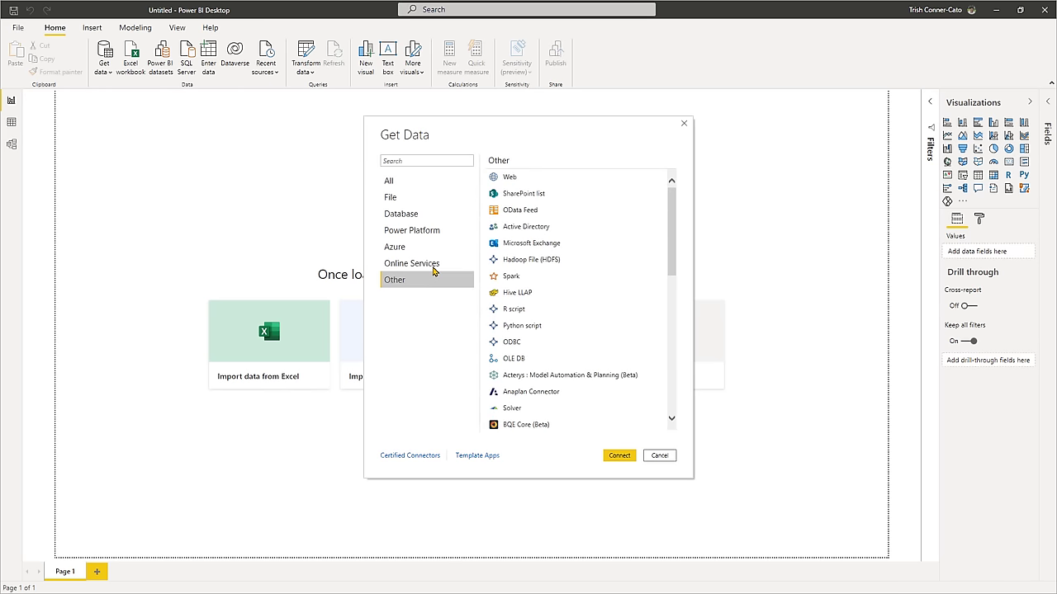
{"action": "double_click", "coordinate": [512, 177]}
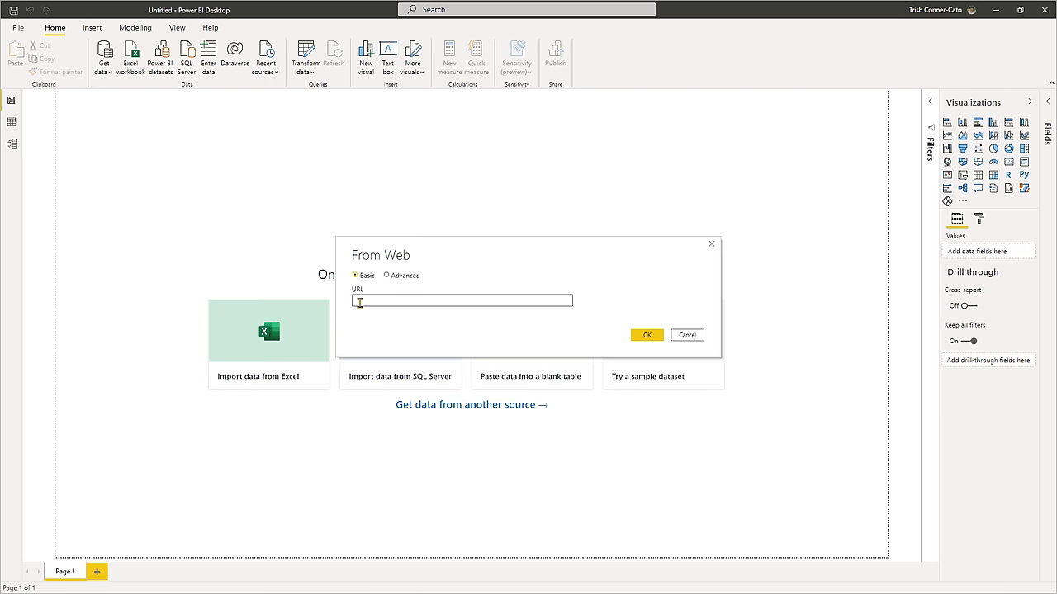
{"action": "key", "text": "ctrl+v"}
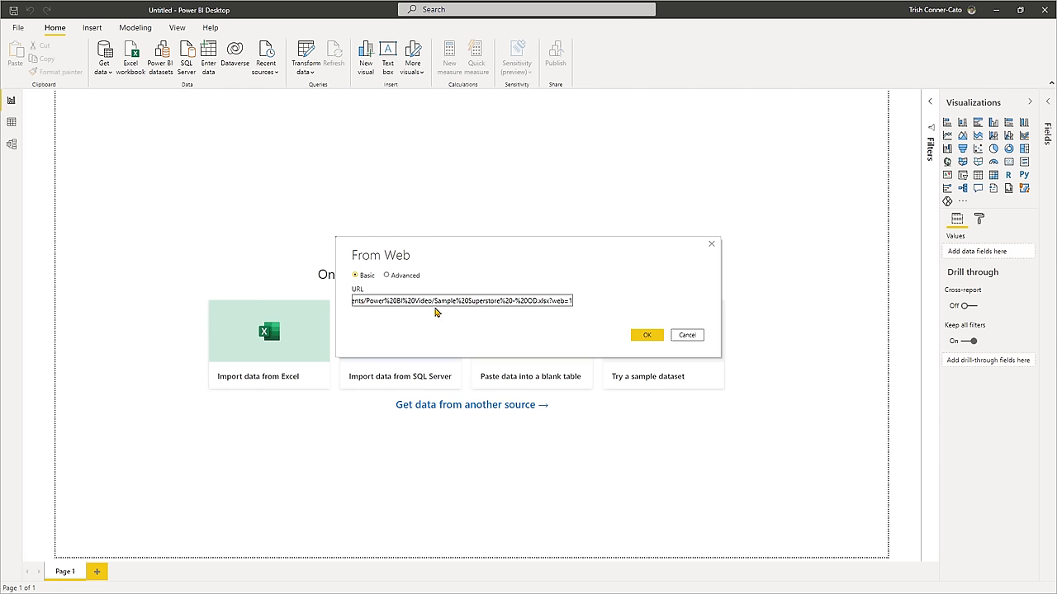
Step: Remove the ?web=1 suffix so the web source URL ends in .xlsx, and connect to the workbook
{"action": "double_click", "coordinate": [570, 301]}
{"action": "key", "text": "BackSpace"}
{"action": "key", "text": "BackSpace"}
{"action": "key", "text": "BackSpace"}
{"action": "key", "text": "BackSpace"}
{"action": "key", "text": "BackSpace"}
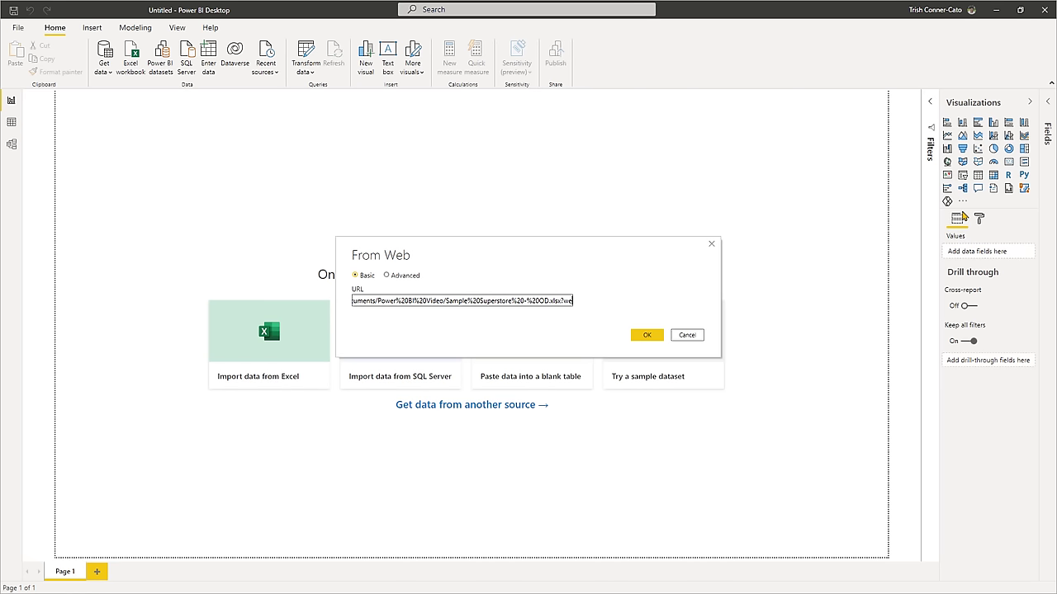
{"action": "key", "text": "BackSpace"}
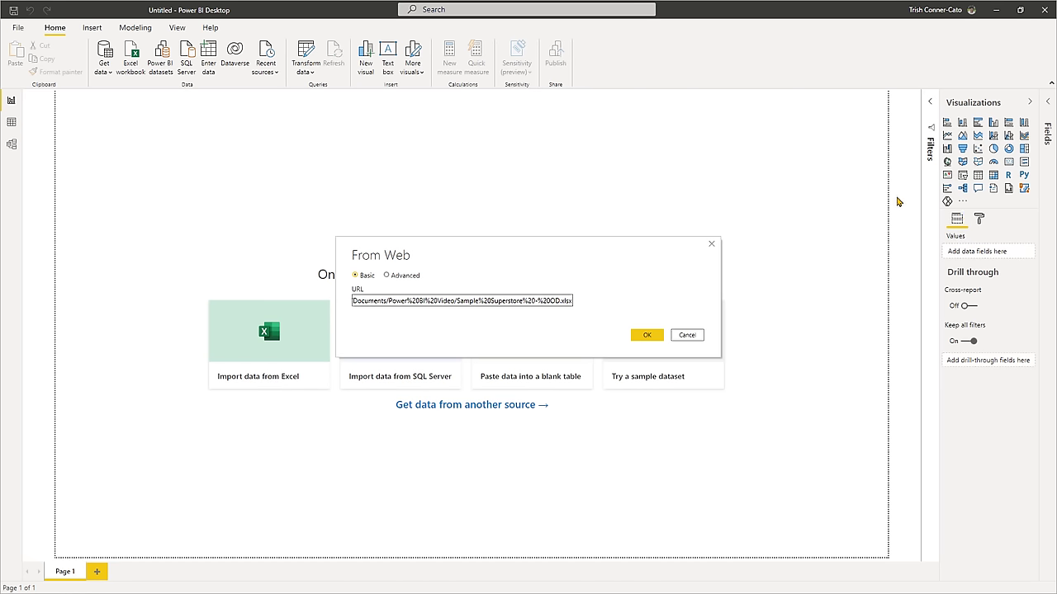
{"action": "left_click", "coordinate": [648, 337]}
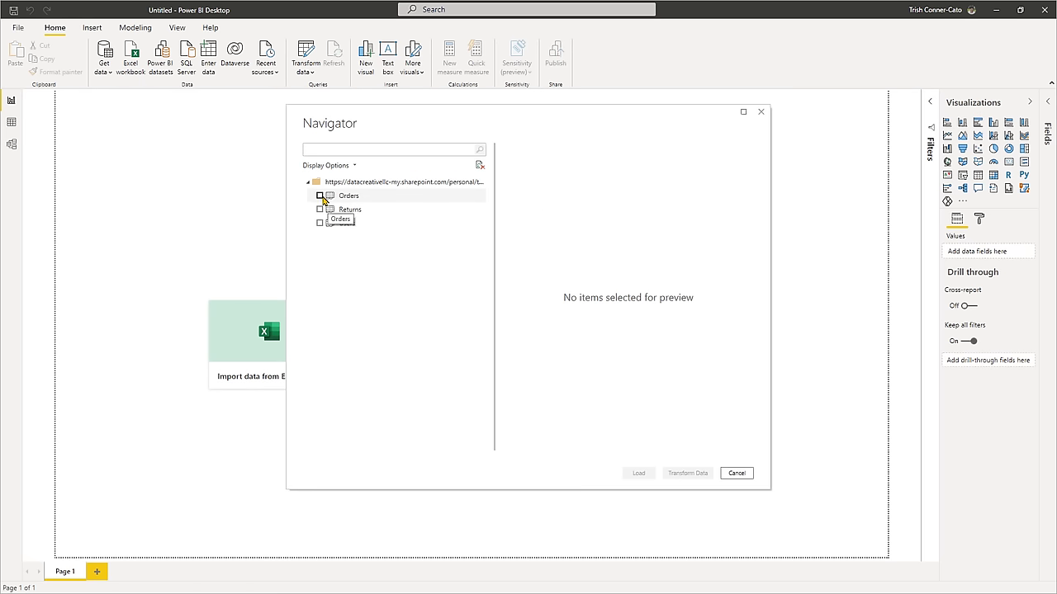
Step: Load the Orders, Returns and Users sheets from the OneDrive workbook into the report
{"action": "left_click", "coordinate": [320, 196]}
{"action": "left_click", "coordinate": [320, 209]}
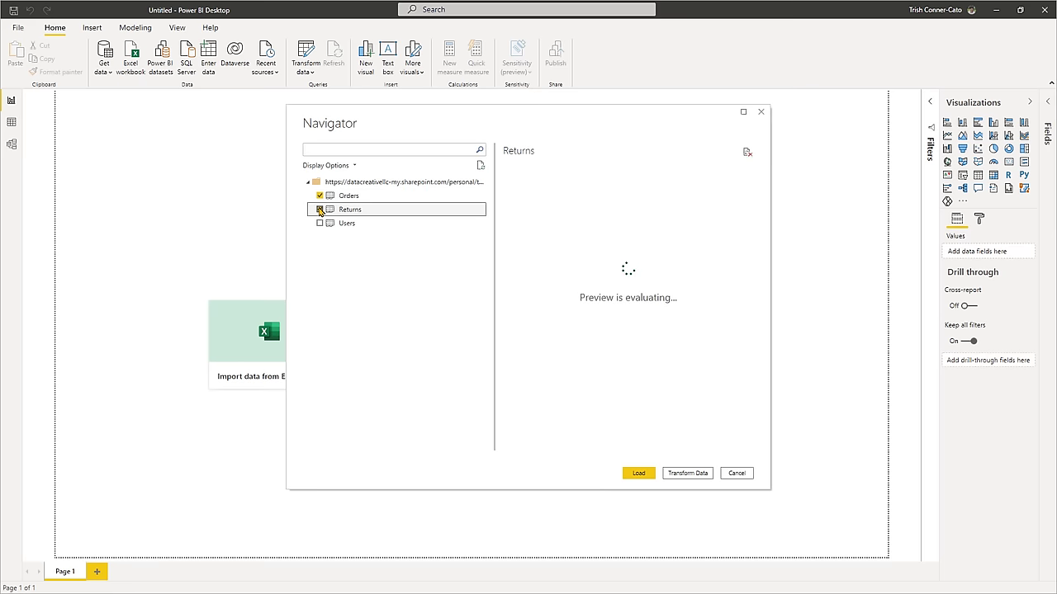
{"action": "left_click", "coordinate": [323, 224]}
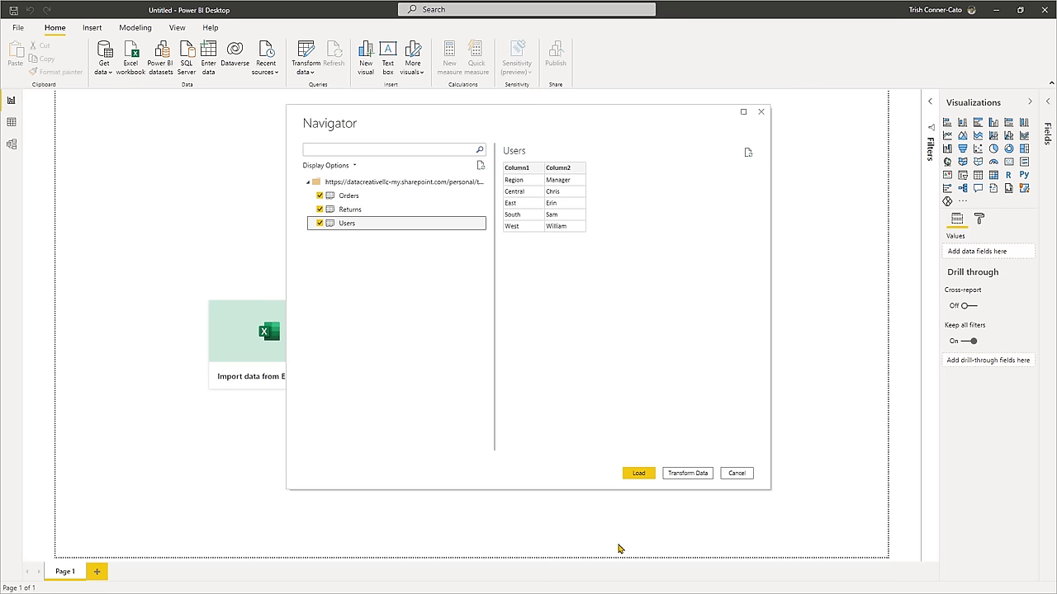
{"action": "left_click", "coordinate": [638, 474]}
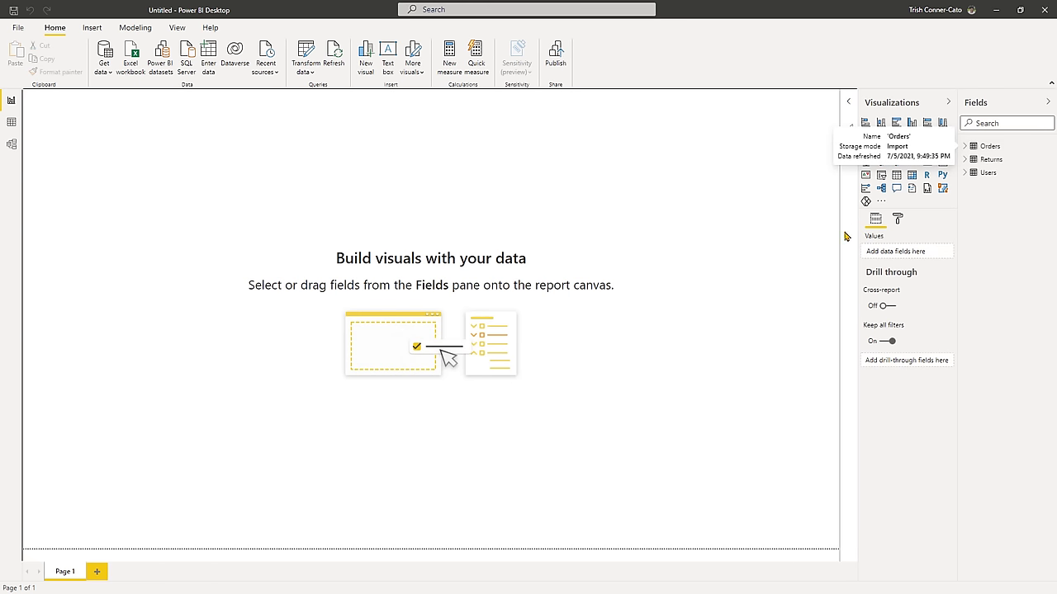
Step: Inspect the Sales column of the loaded Orders table, checking the values in the Kearns rows
{"action": "left_click", "coordinate": [11, 124]}
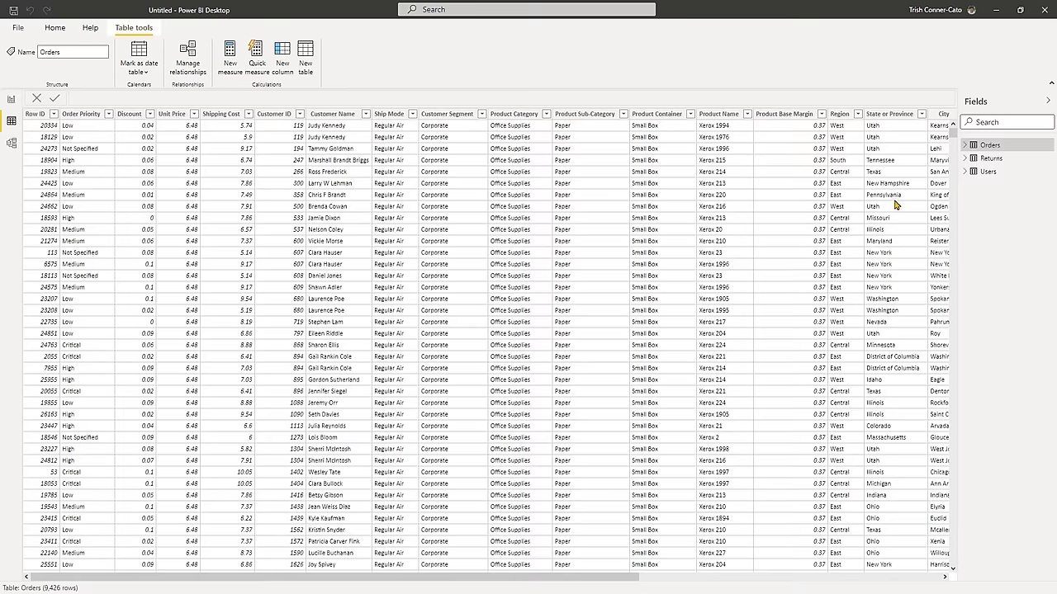
{"action": "left_click", "coordinate": [965, 145]}
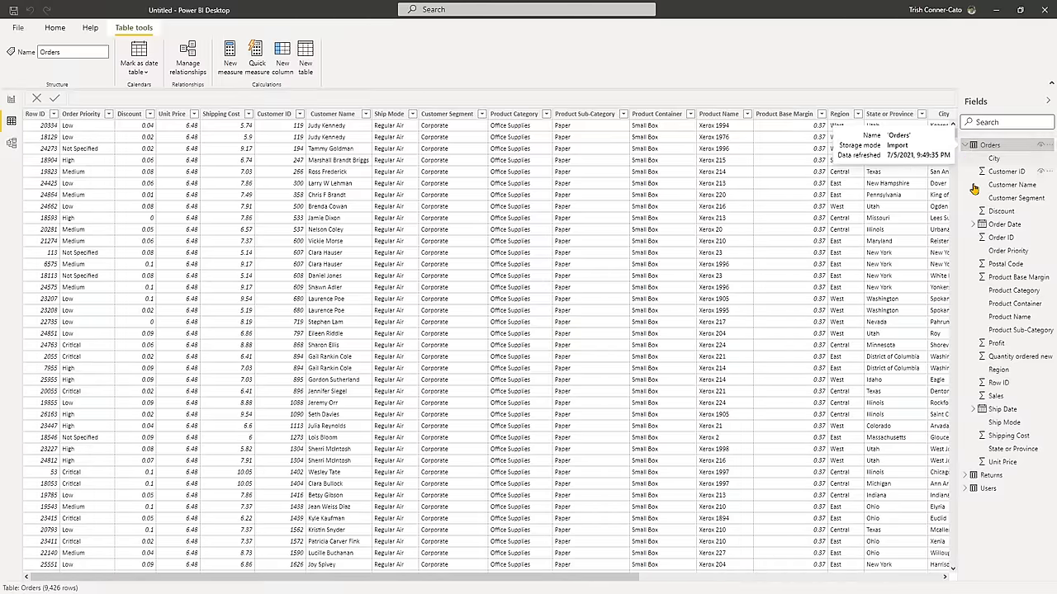
{"action": "left_click", "coordinate": [995, 397]}
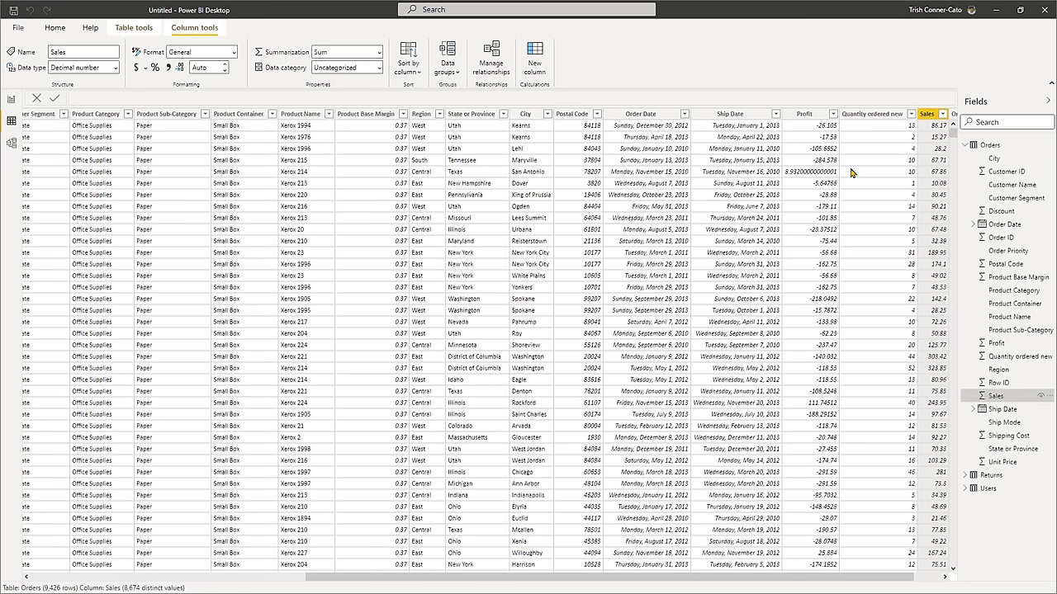
Step: Add a stacked bar chart with City from Orders on the axis and Sales as values, and widen it slightly
{"action": "left_click", "coordinate": [11, 100]}
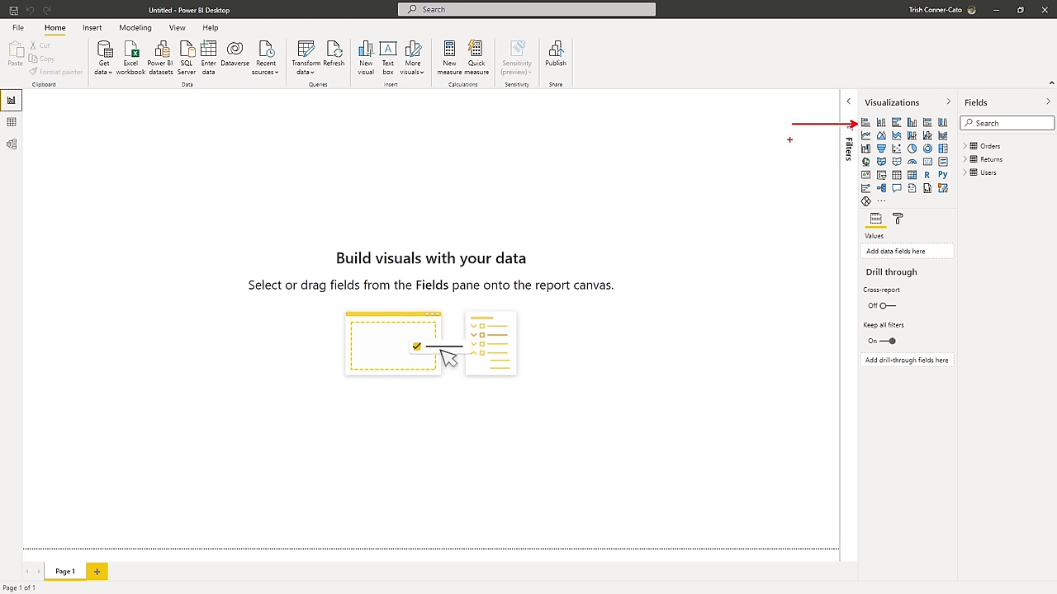
{"action": "left_click", "coordinate": [866, 127]}
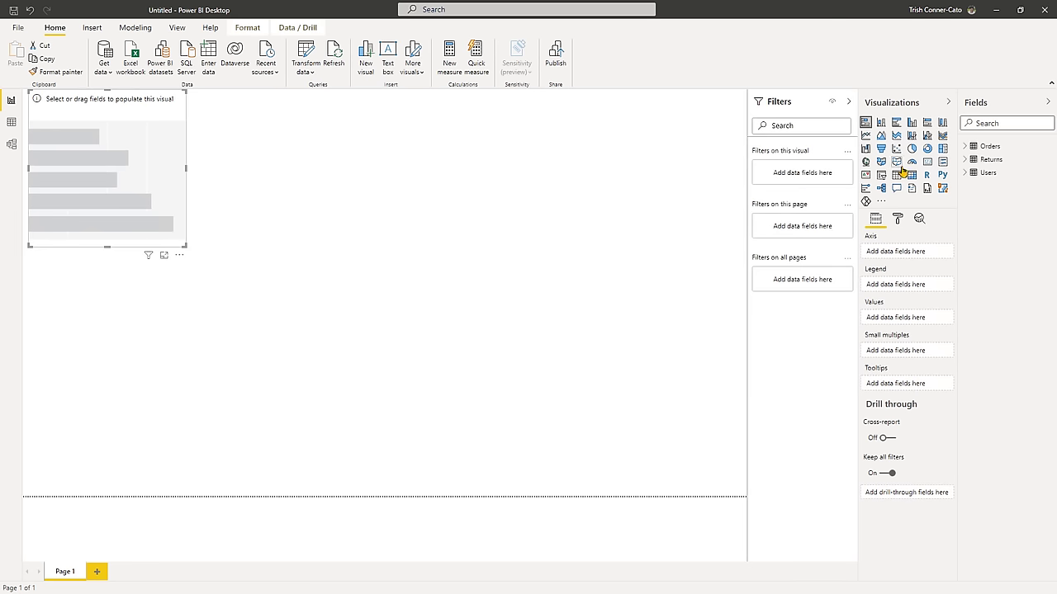
{"action": "left_click", "coordinate": [964, 149]}
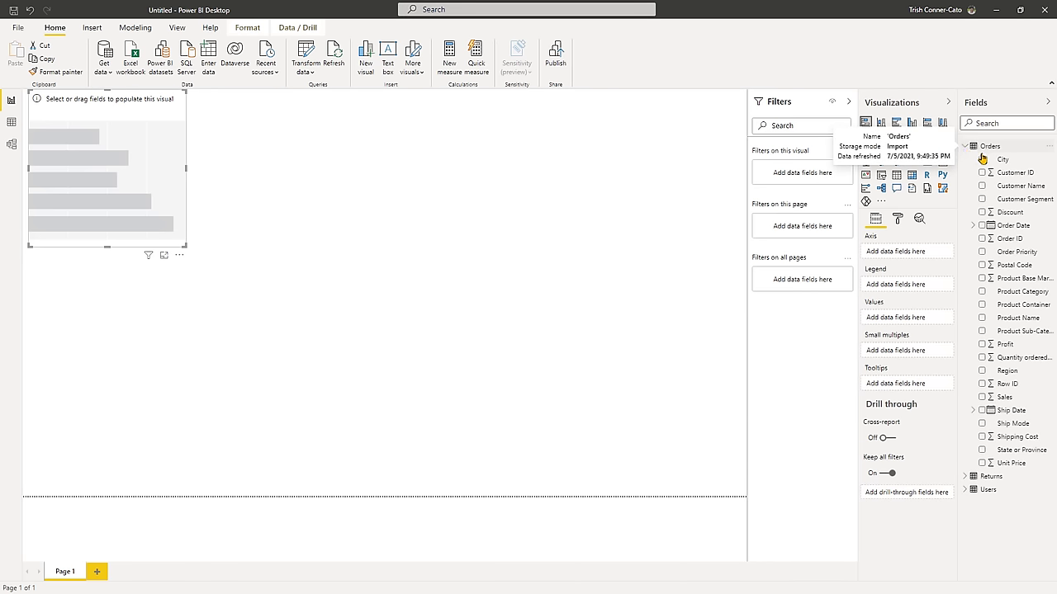
{"action": "left_click_drag", "start_coordinate": [1003, 161], "coordinate": [78, 135]}
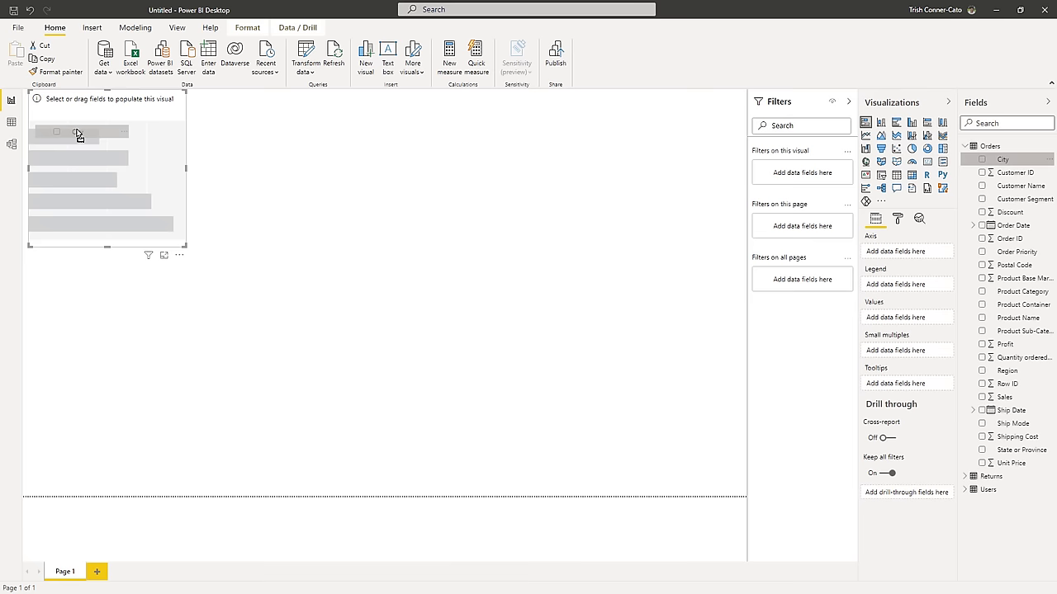
{"action": "left_click_drag", "start_coordinate": [77, 132], "coordinate": [78, 133]}
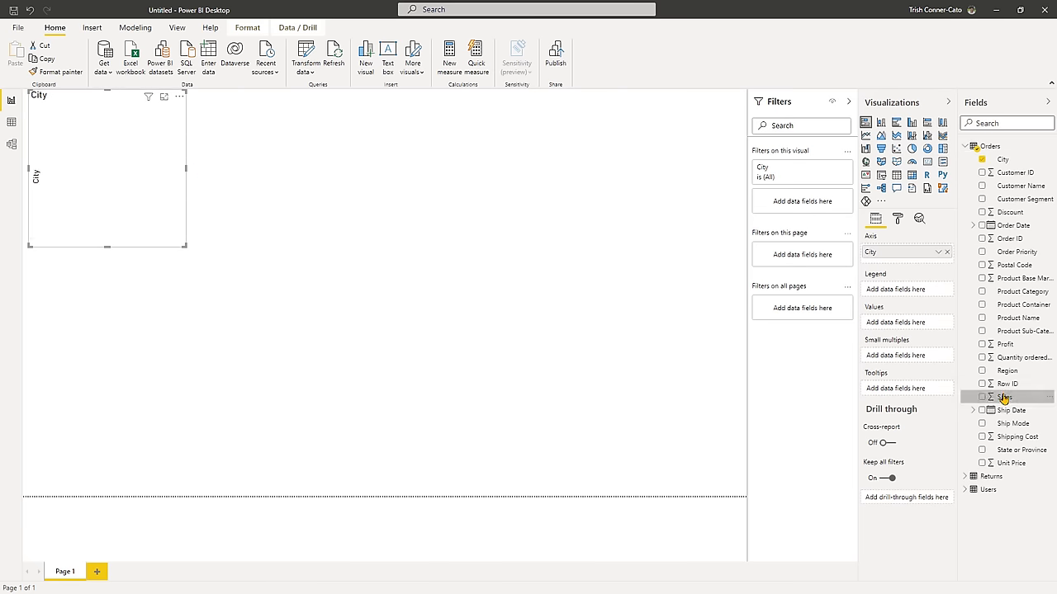
{"action": "left_click_drag", "start_coordinate": [1004, 398], "coordinate": [117, 171]}
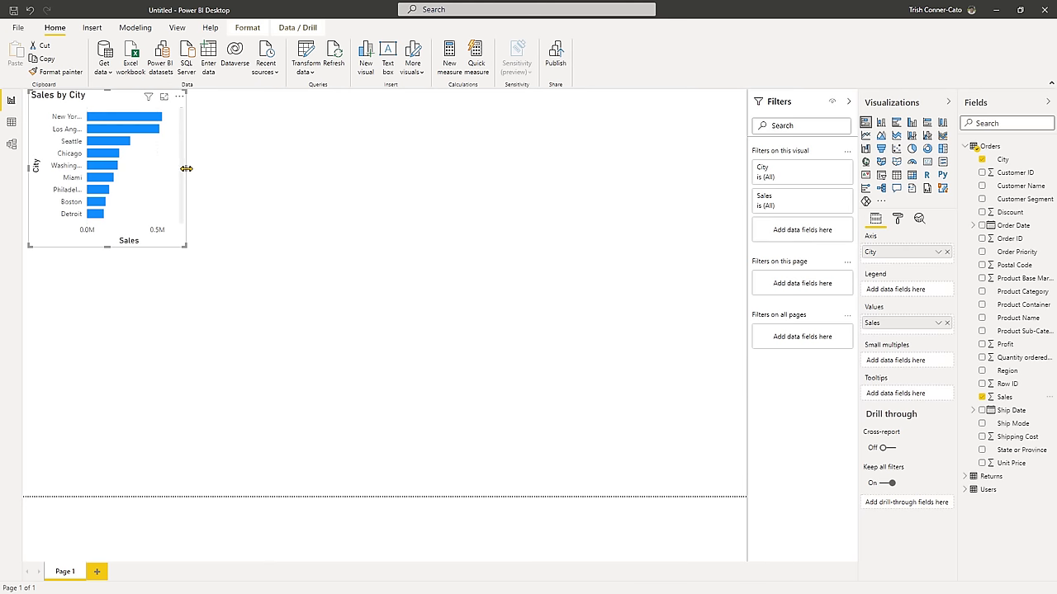
{"action": "left_click_drag", "start_coordinate": [187, 168], "coordinate": [220, 173]}
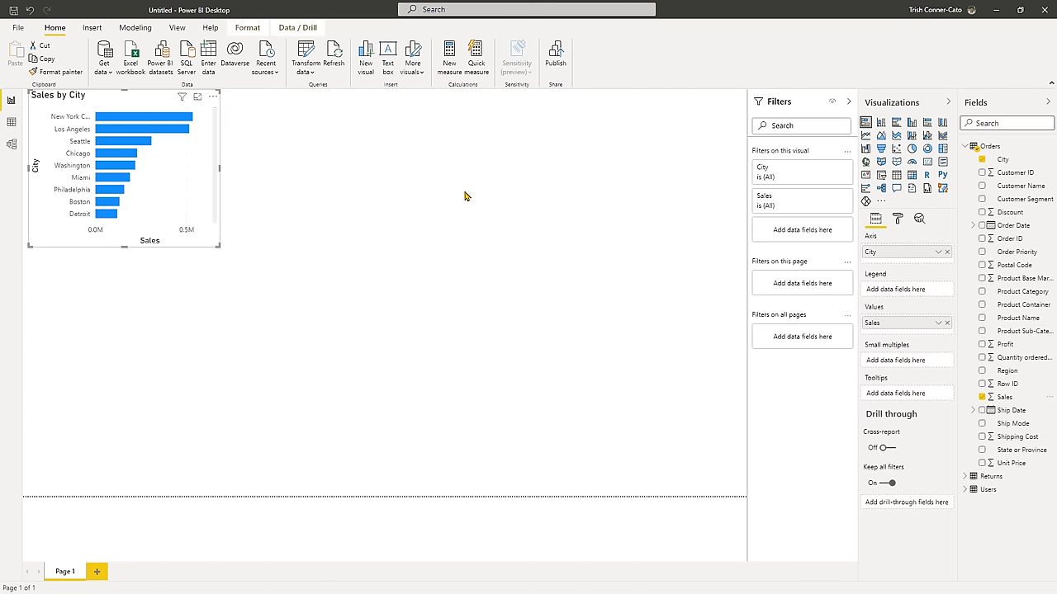
Step: Filter the Sales by City bar chart to show only the city Kearns
{"action": "left_click", "coordinate": [831, 172]}
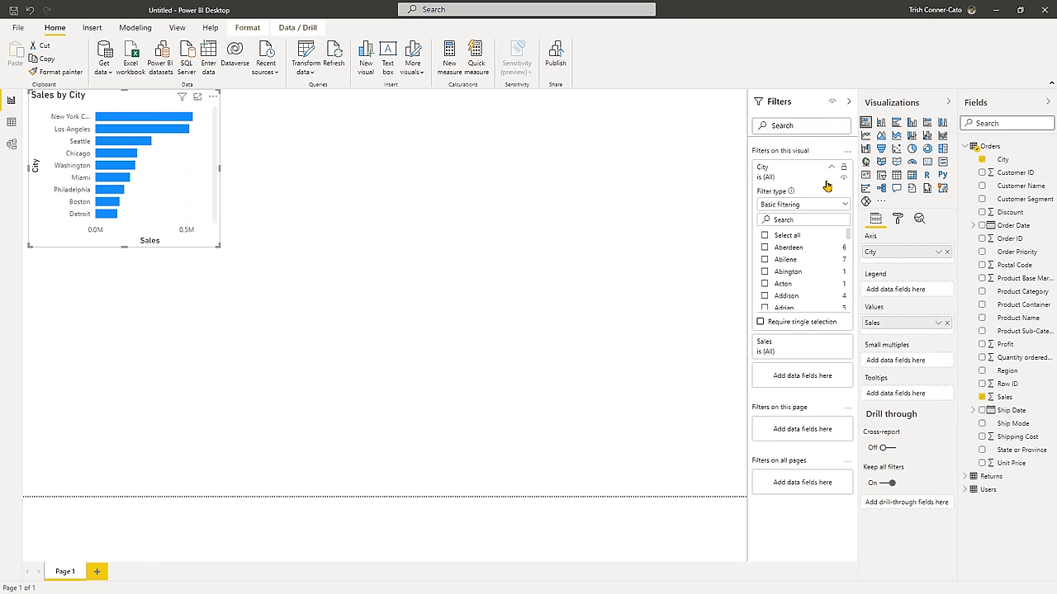
{"action": "left_click", "coordinate": [798, 219]}
{"action": "type", "text": "ja"}
{"action": "key", "text": "BackSpace"}
{"action": "key", "text": "BackSpace"}
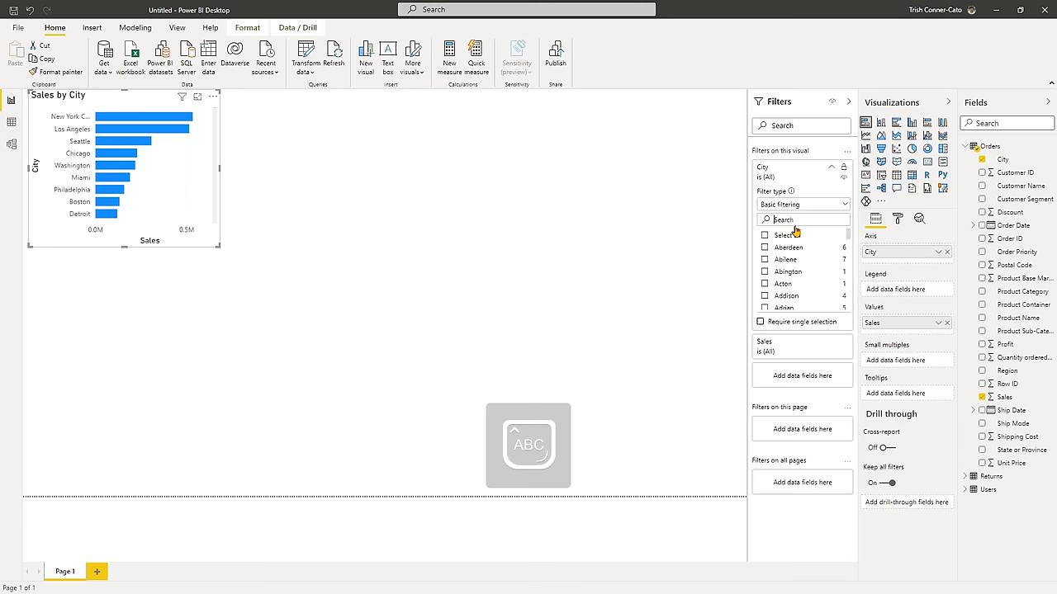
{"action": "type", "text": "kEAR"}
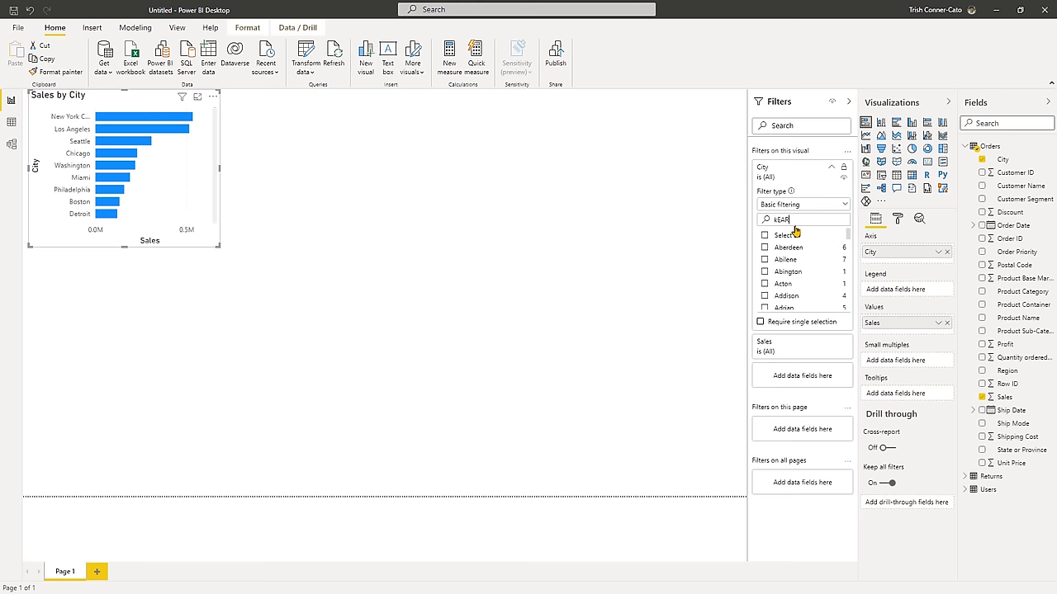
{"action": "type", "text": "NS"}
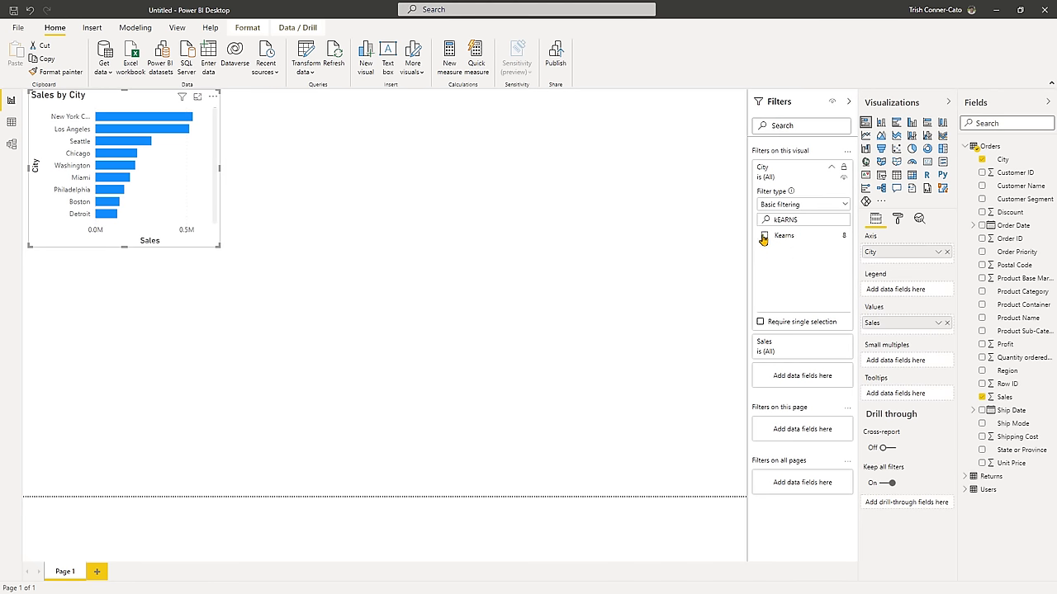
{"action": "left_click", "coordinate": [764, 237]}
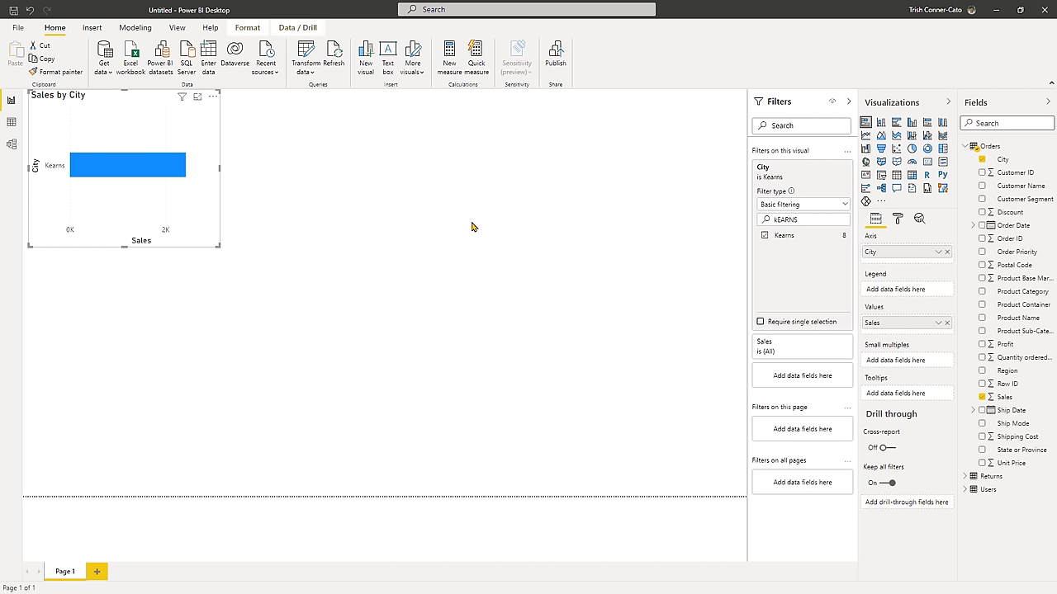
{"action": "mouse_move", "coordinate": [184, 171]}
Step: Save the report as Sample Superstore - OD in the Class Files - Working Directory folder
{"action": "left_click", "coordinate": [13, 11]}
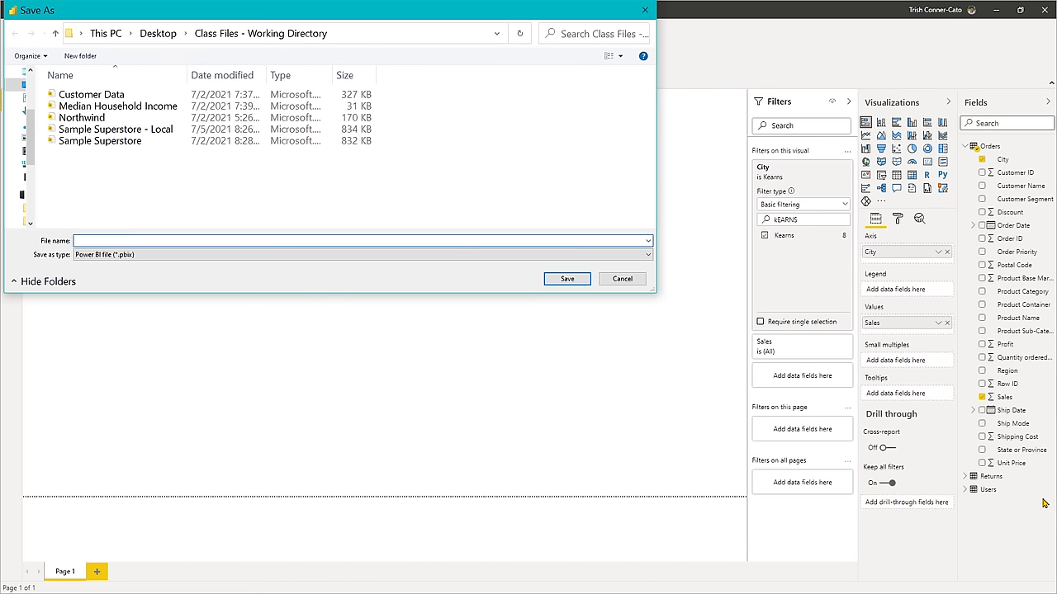
{"action": "type", "text": "S"}
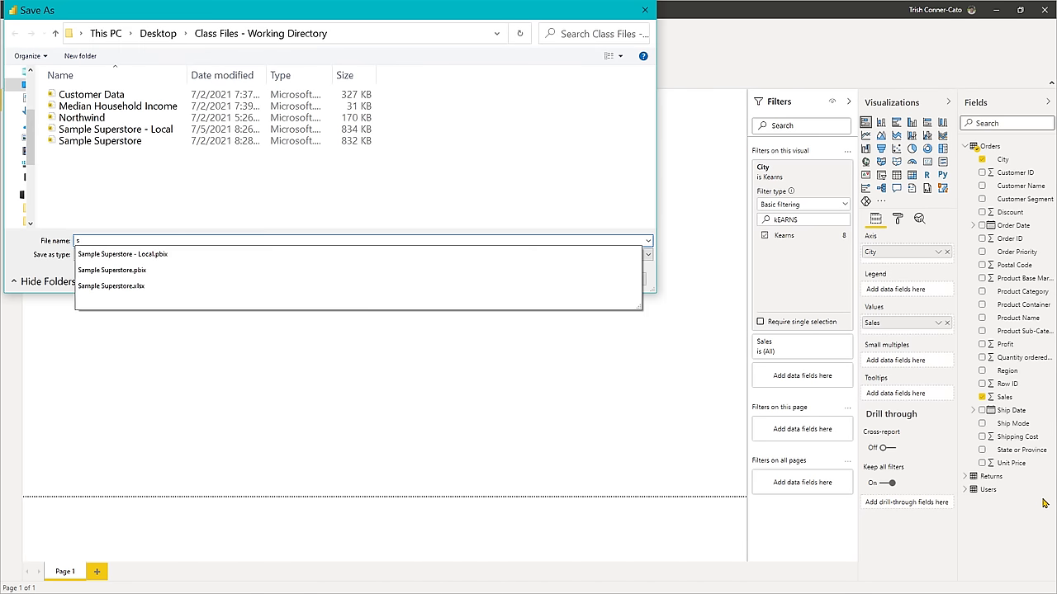
{"action": "key", "text": "BackSpace"}
{"action": "type", "text": "Samap"}
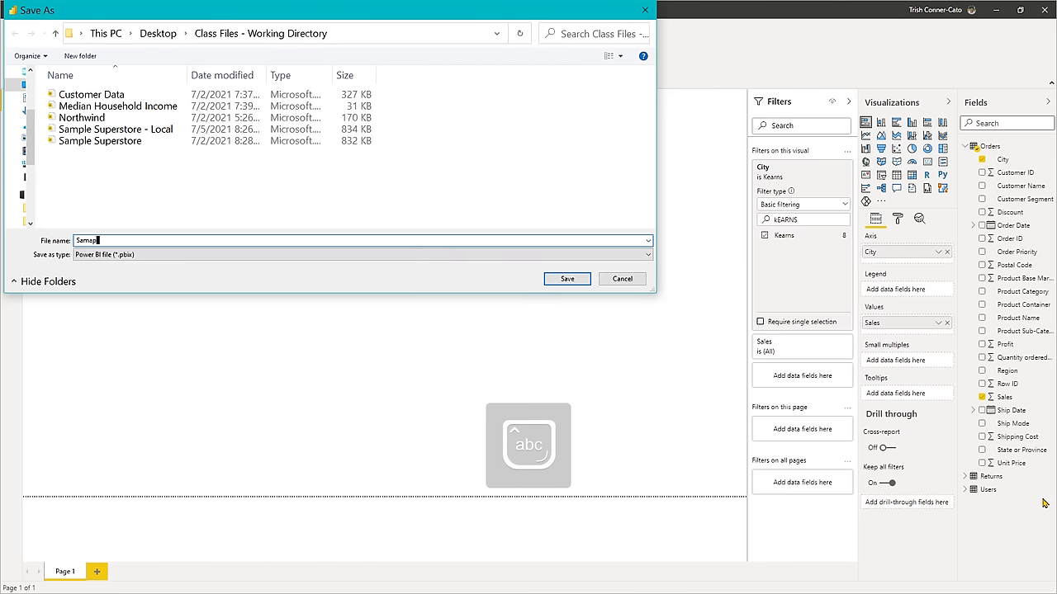
{"action": "key", "text": "BackSpace"}
{"action": "key", "text": "BackSpace"}
{"action": "type", "text": "pl"}
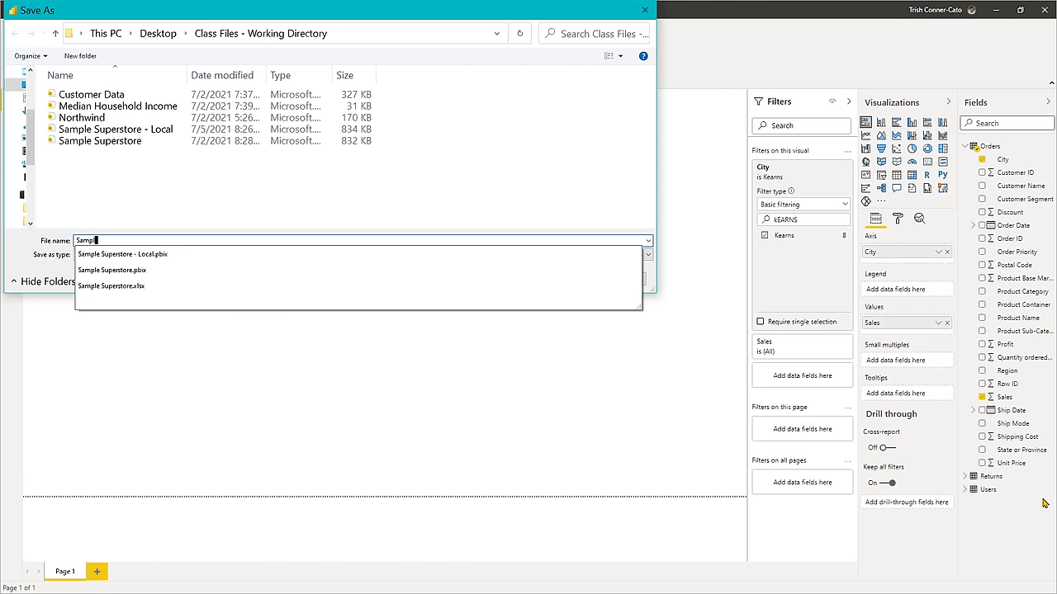
{"action": "type", "text": "e Superstore - "}
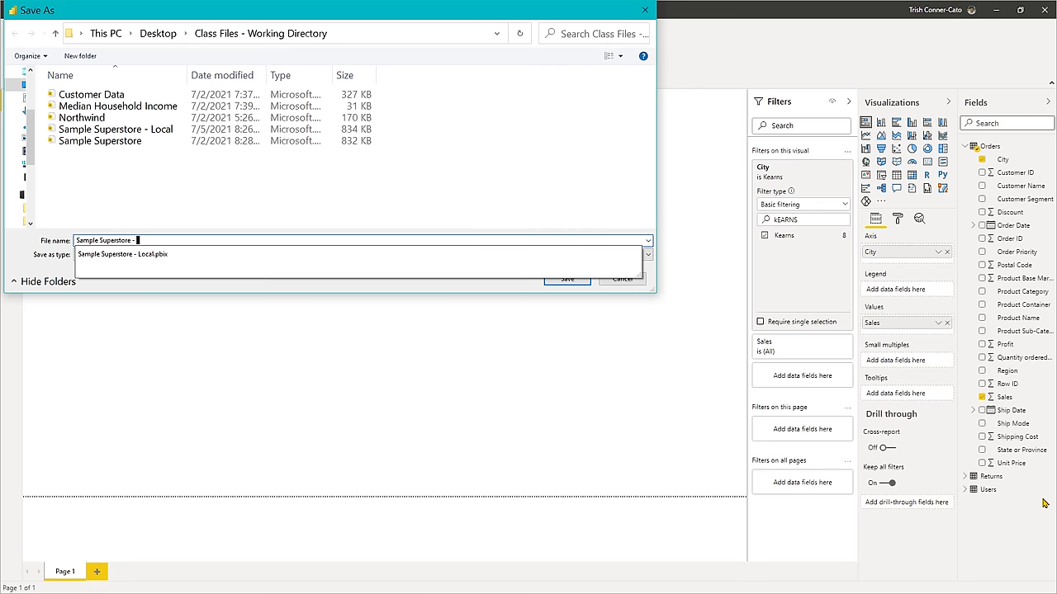
{"action": "type", "text": "KE"}
{"action": "key", "text": "Return"}
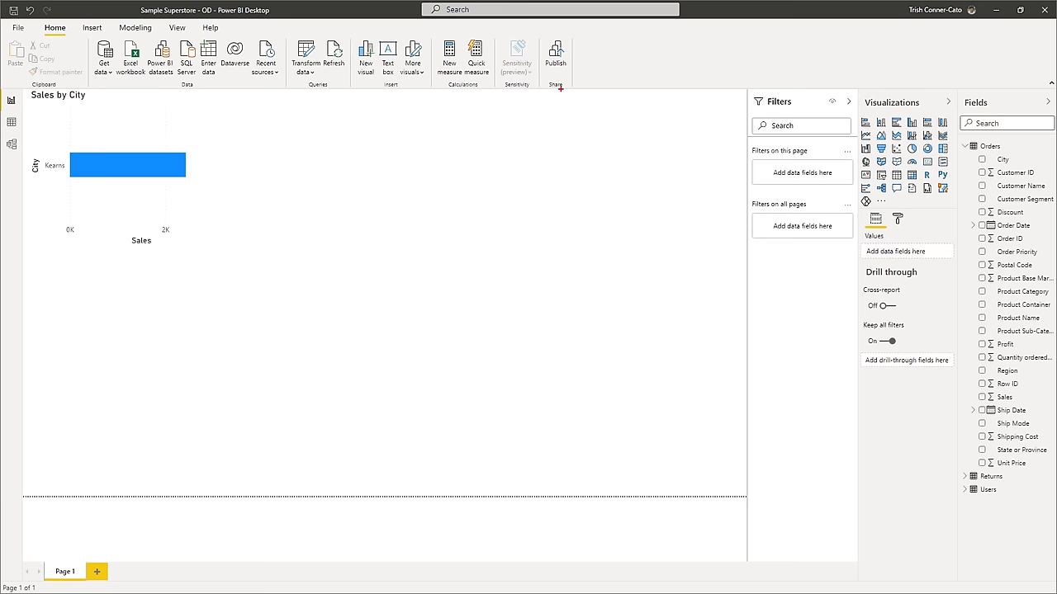
Step: Publish the report to the Power BI Video workspace, saving its pending changes first
{"action": "left_click_drag", "start_coordinate": [560, 88], "coordinate": [561, 144]}
{"action": "left_click", "coordinate": [557, 64]}
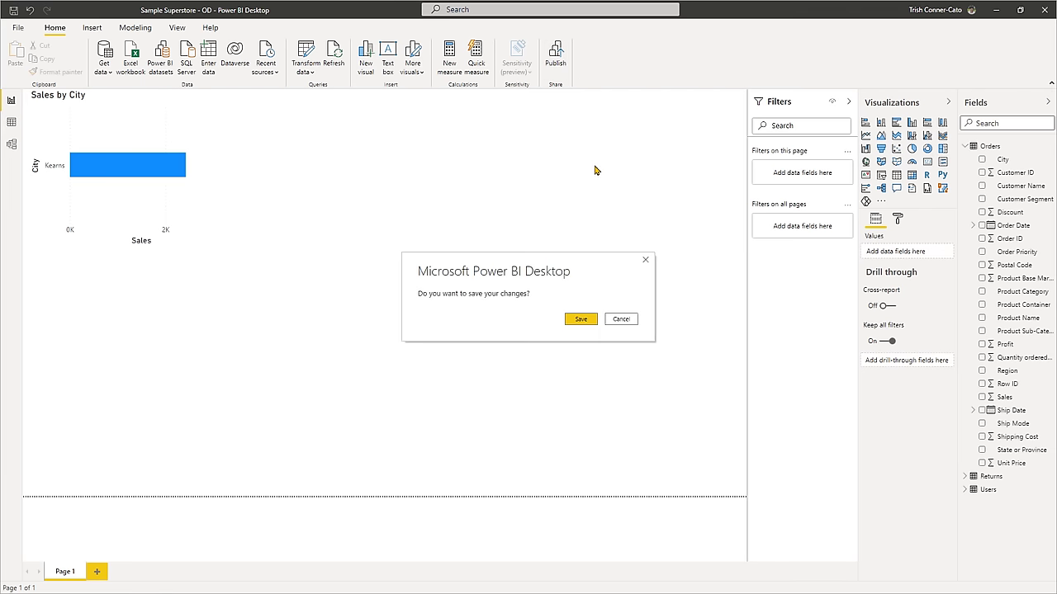
{"action": "left_click", "coordinate": [579, 321]}
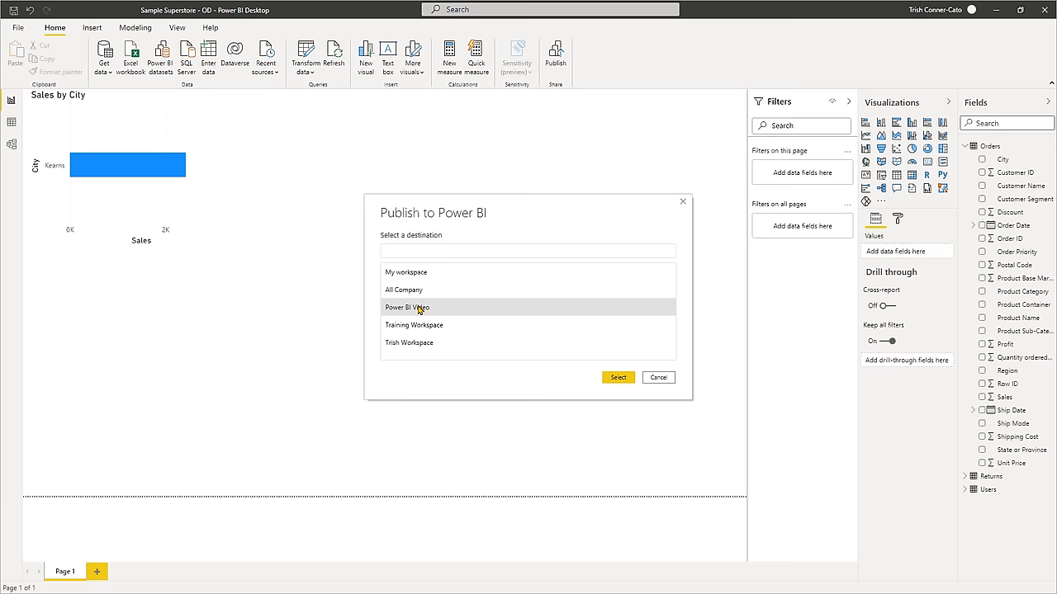
{"action": "left_click", "coordinate": [618, 376]}
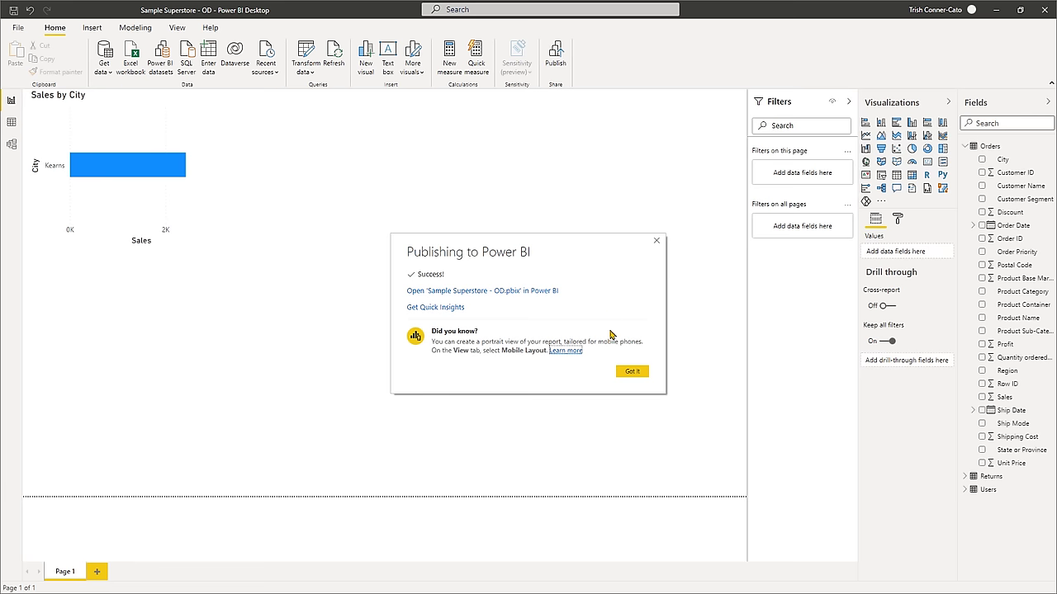
{"action": "left_click", "coordinate": [631, 374]}
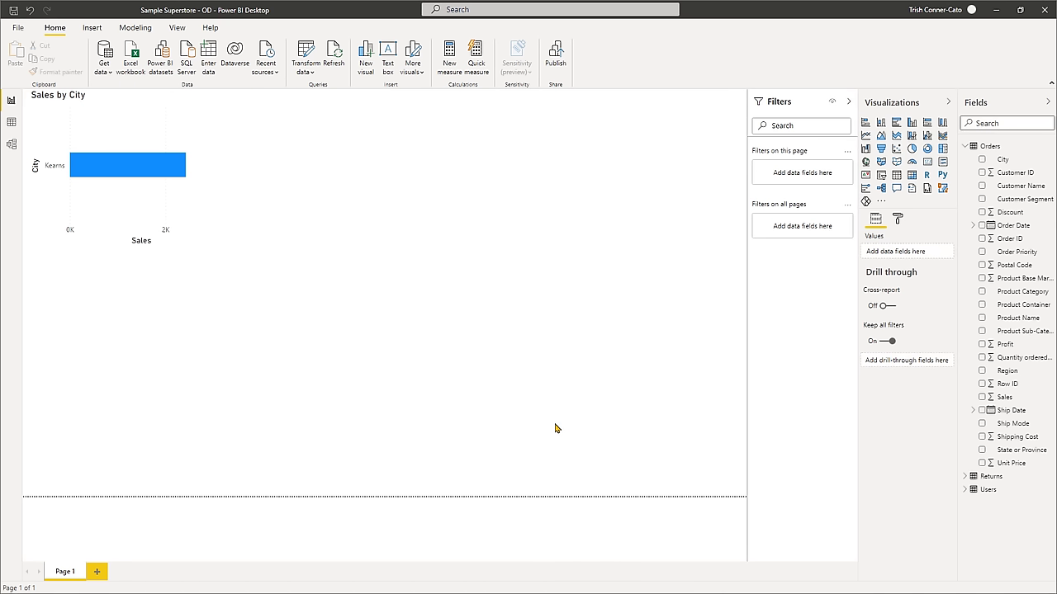
Step: Switch to OneDrive and open Sample Superstore - OD.xlsx in the desktop Excel app
{"action": "key", "text": "alt+Tab"}
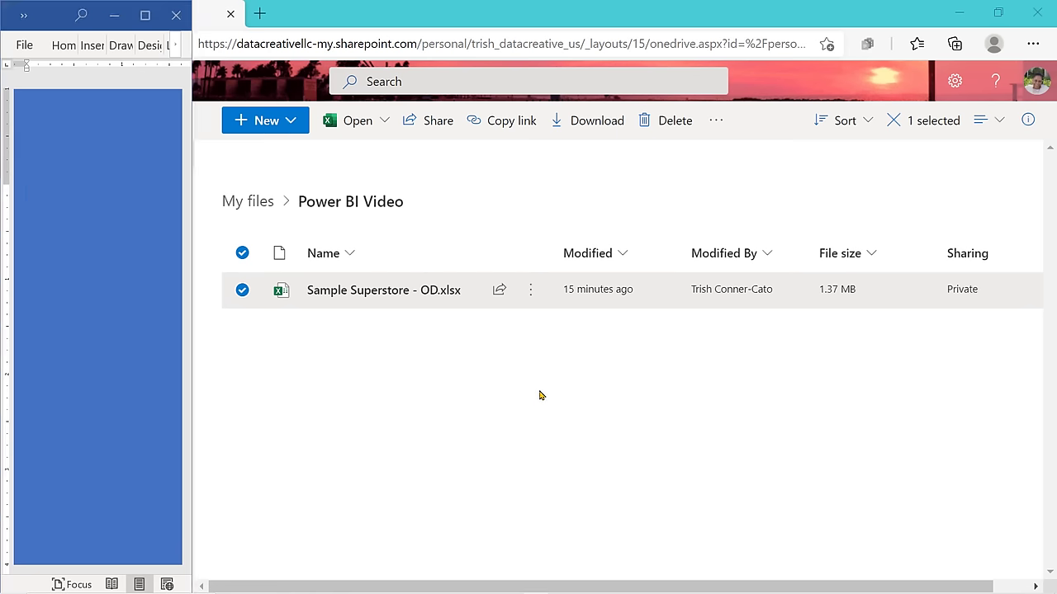
{"action": "left_click", "coordinate": [531, 293]}
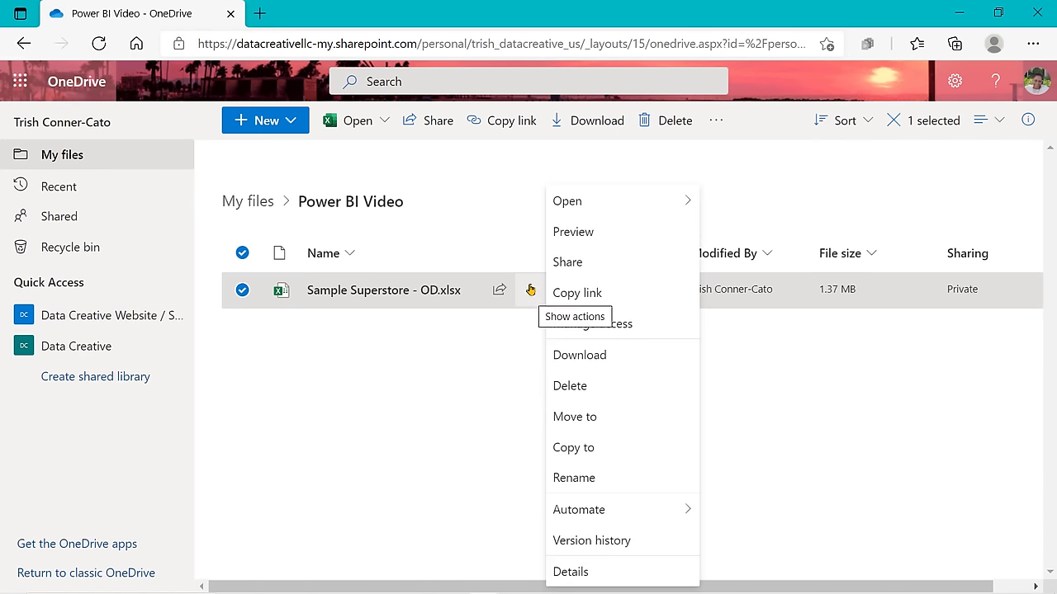
{"action": "mouse_move", "coordinate": [572, 208]}
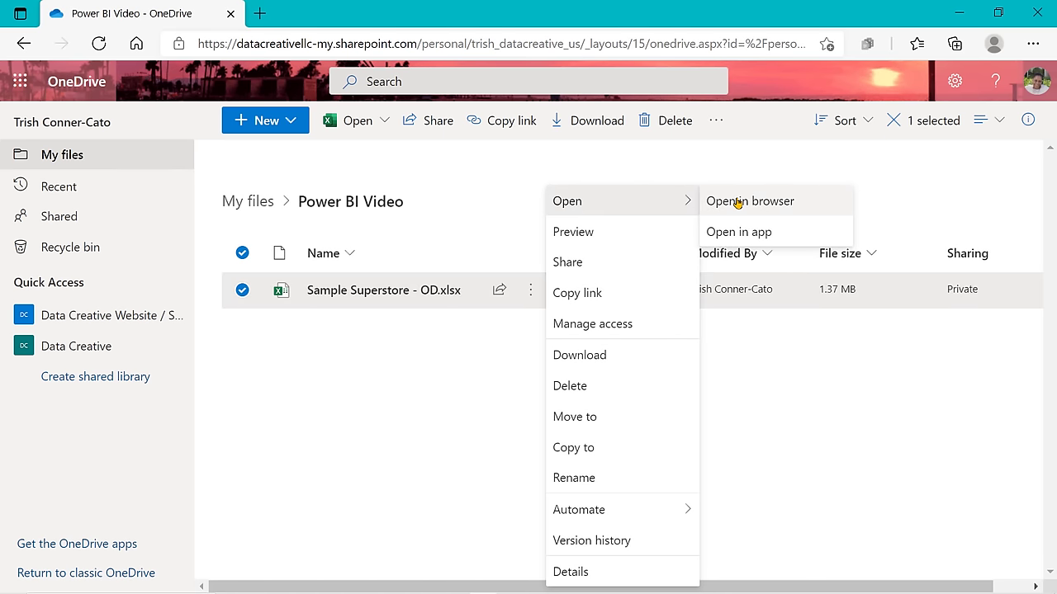
{"action": "left_click", "coordinate": [739, 232]}
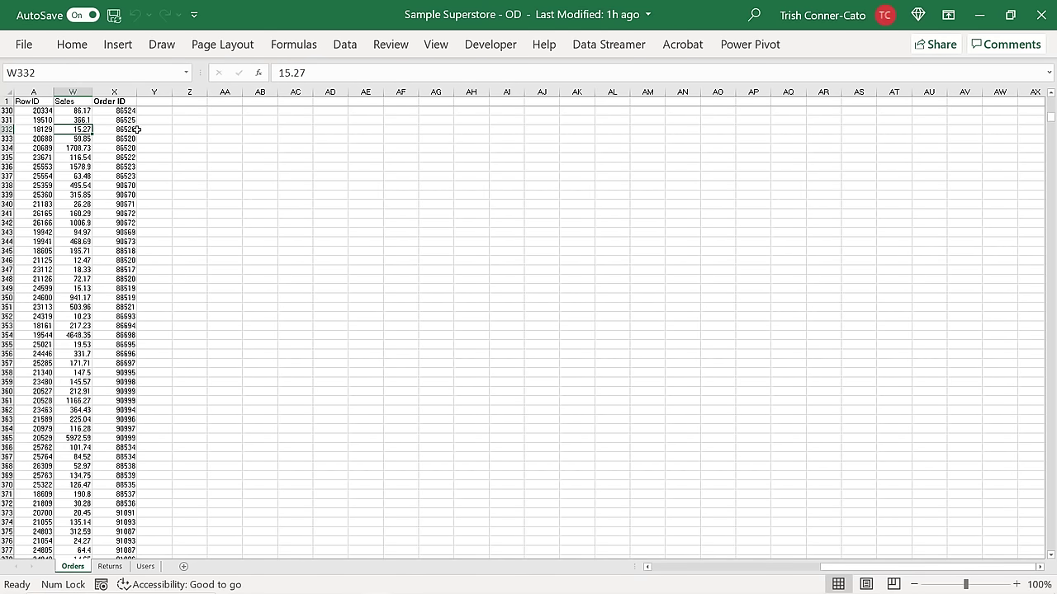
Step: Set the Sales value in cell W330 of the Orders sheet to 386.17
{"action": "left_click", "coordinate": [76, 111]}
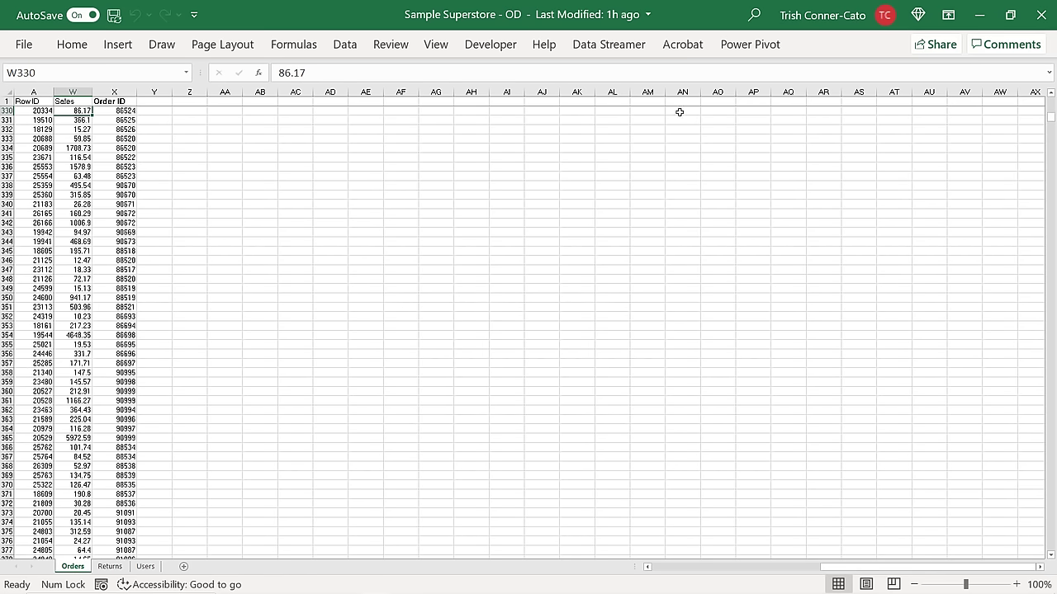
{"action": "left_click", "coordinate": [278, 72]}
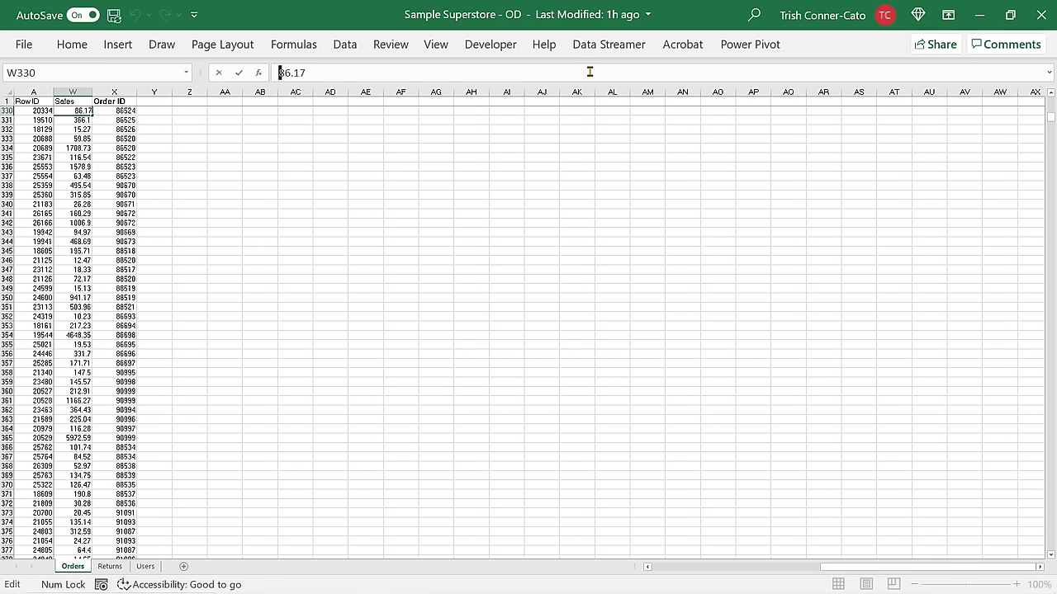
{"action": "type", "text": "3"}
{"action": "key", "text": "Return"}
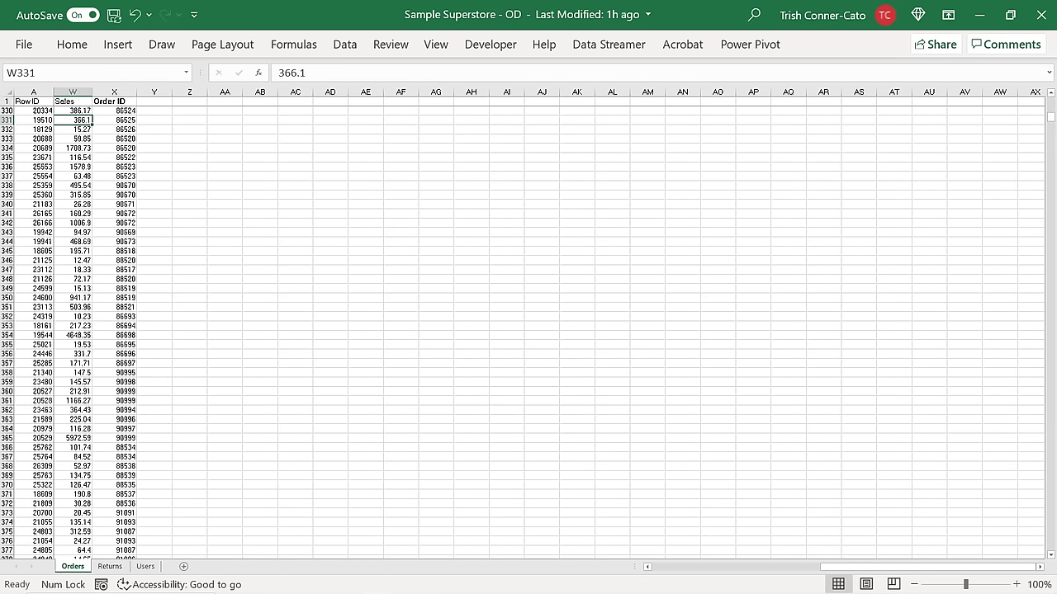
Step: Set the Sales value in cell W332 to 215.27 and save the workbook
{"action": "left_click", "coordinate": [74, 128]}
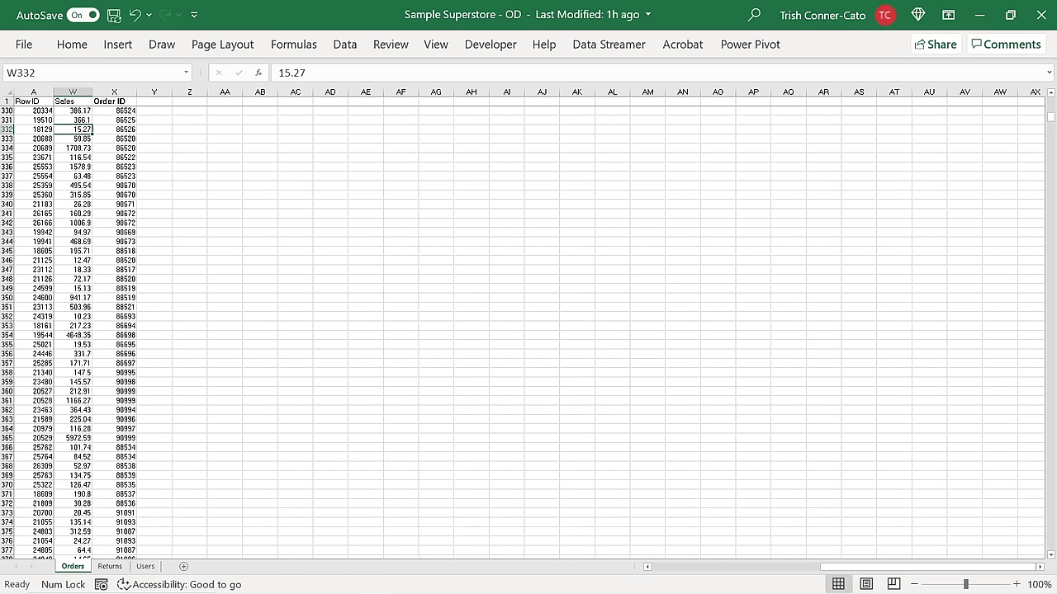
{"action": "left_click", "coordinate": [277, 72]}
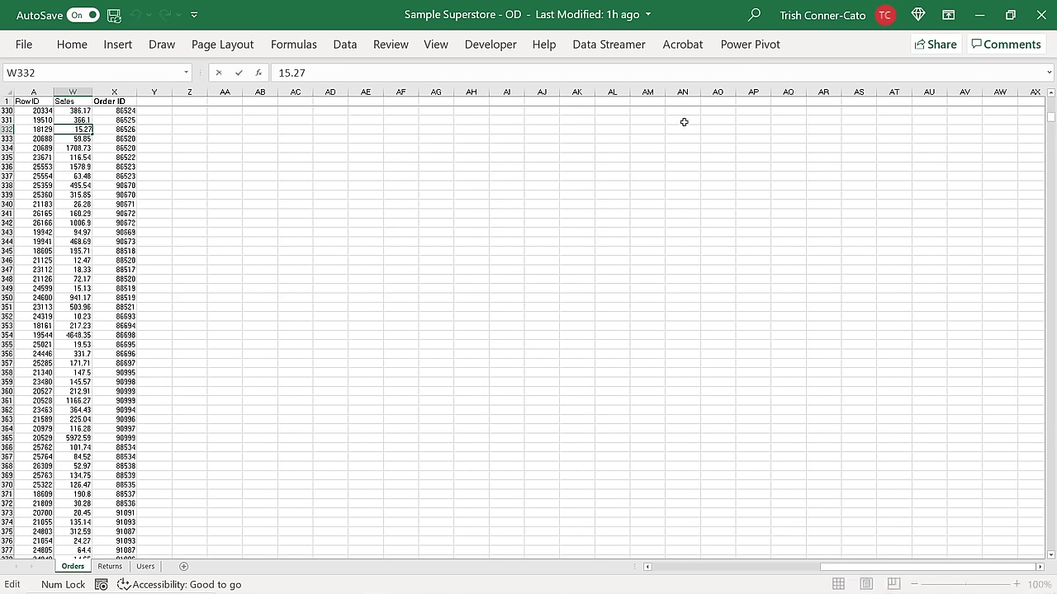
{"action": "type", "text": "2"}
{"action": "key", "text": "Return"}
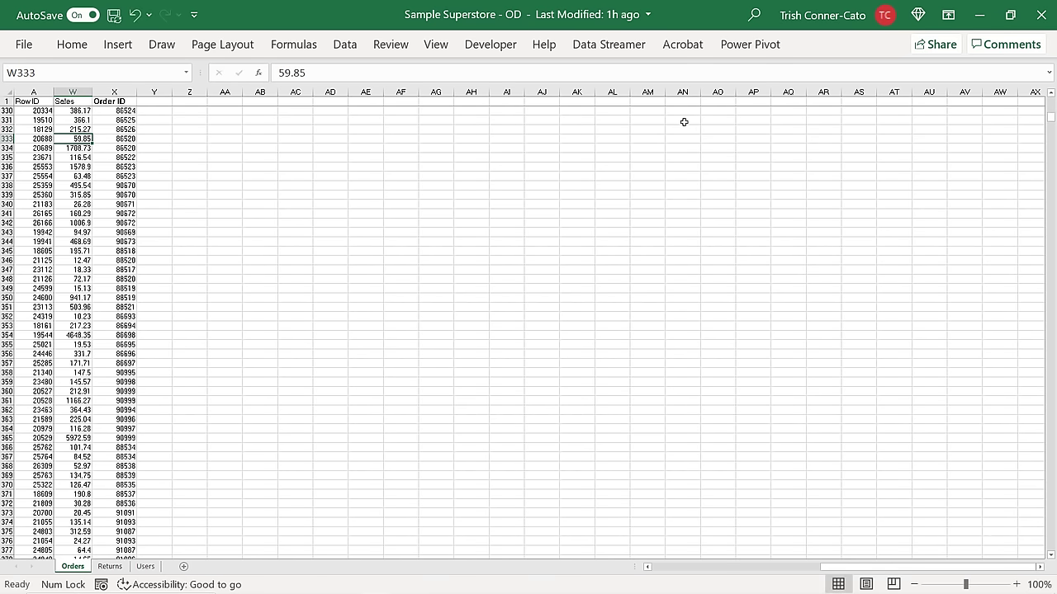
{"action": "left_click", "coordinate": [113, 15]}
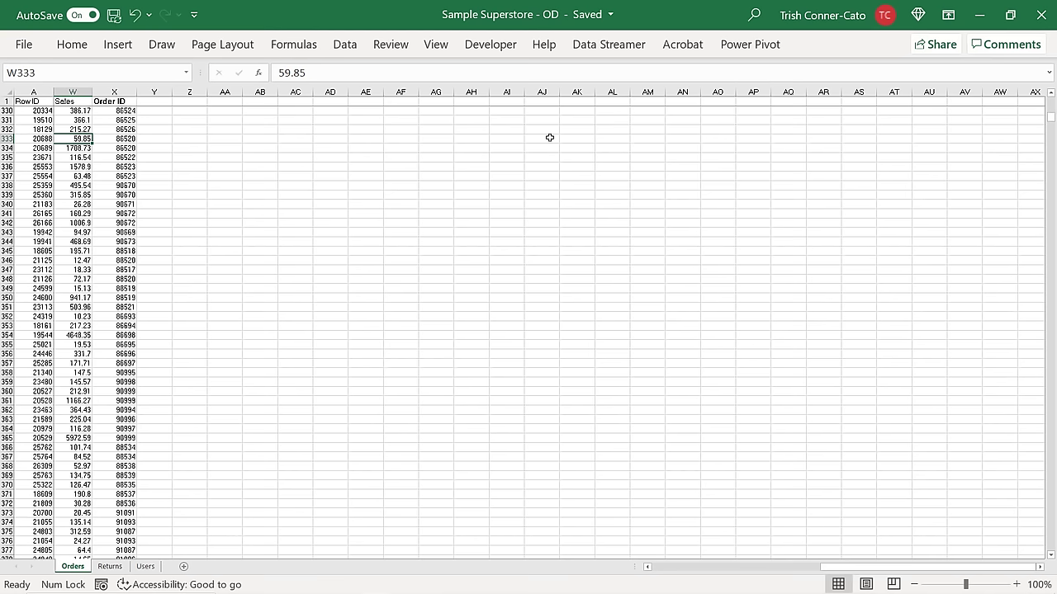
Step: Switch back to Power BI Desktop, refresh the report, and check the Kearns sales in the chart and the Orders table
{"action": "key", "text": "alt+Tab"}
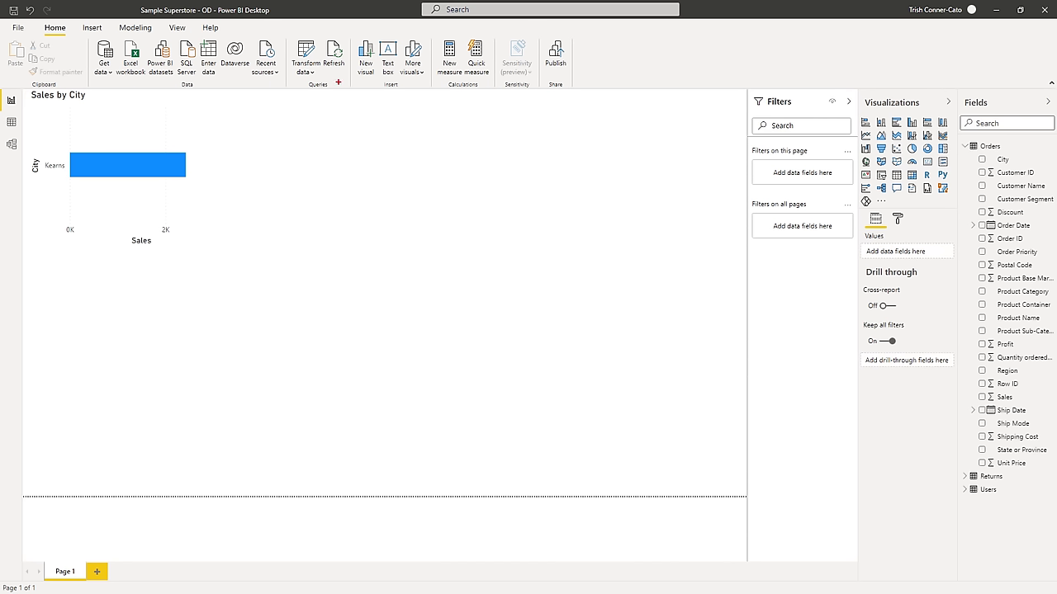
{"action": "left_click_drag", "start_coordinate": [338, 82], "coordinate": [329, 132]}
{"action": "key", "text": "Escape"}
{"action": "left_click", "coordinate": [335, 56]}
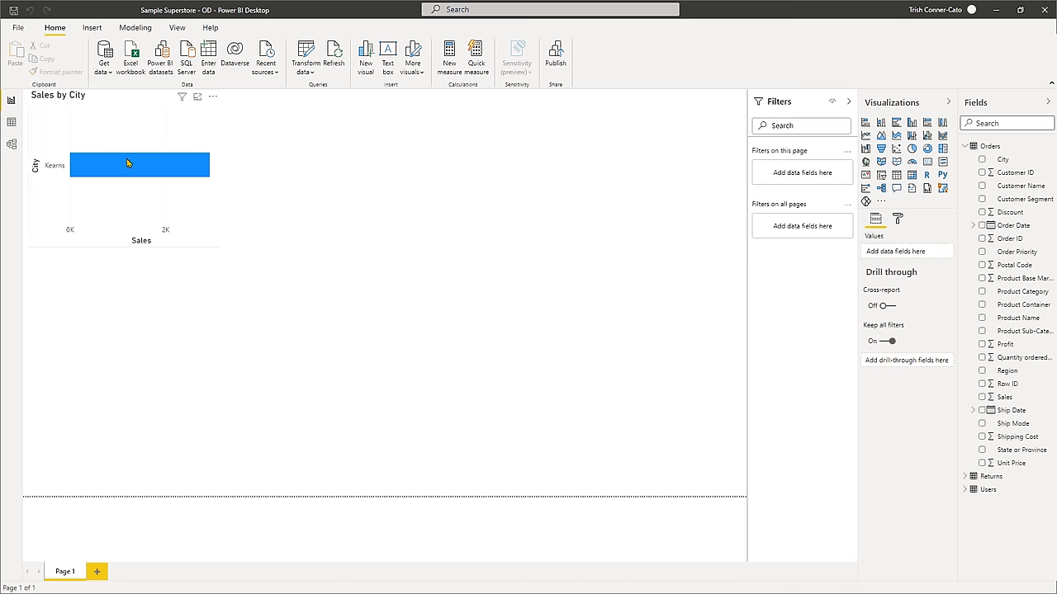
{"action": "mouse_move", "coordinate": [121, 171]}
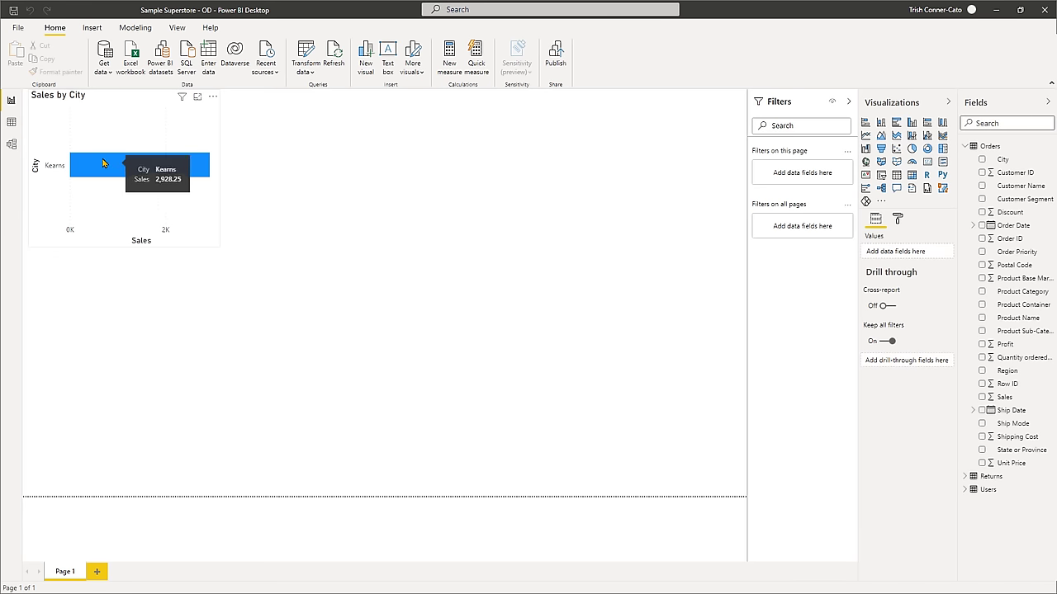
{"action": "left_click", "coordinate": [11, 125]}
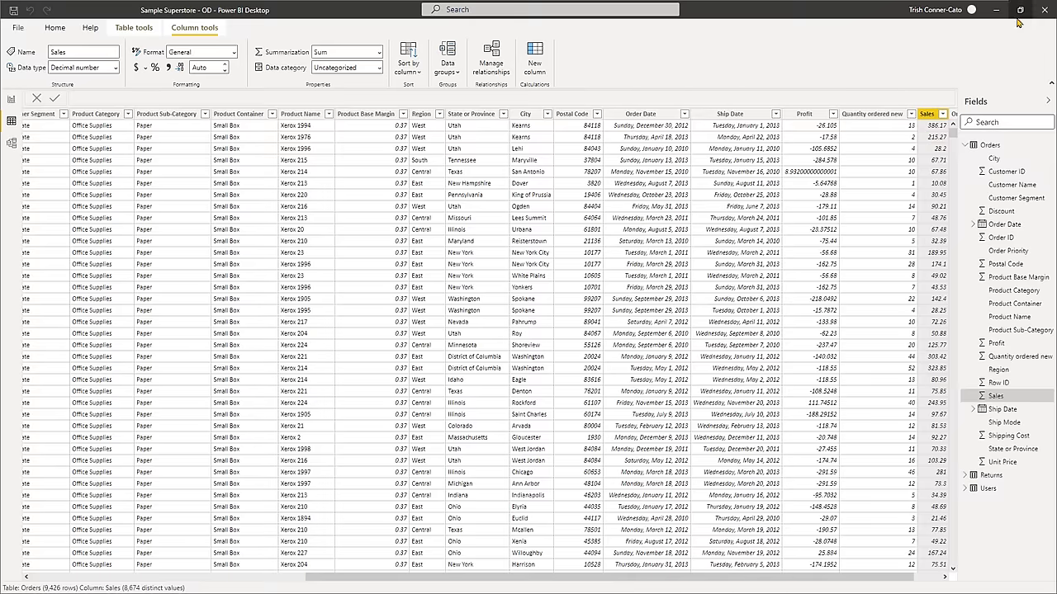
Step: Go to the Power BI service from the signed-in account and open the Power BI Video workspace
{"action": "left_click", "coordinate": [930, 11]}
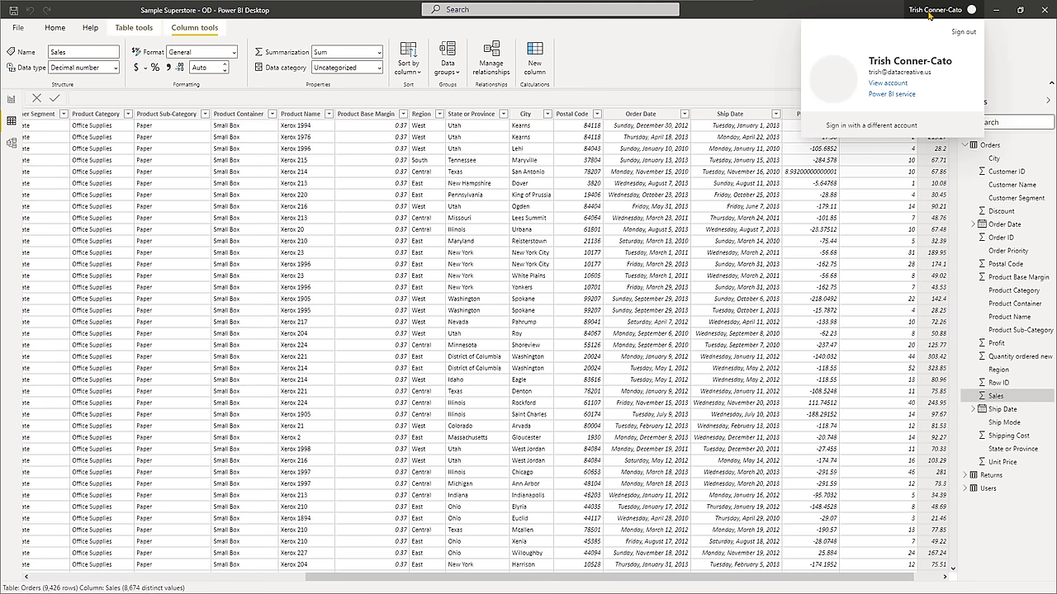
{"action": "left_click", "coordinate": [900, 96]}
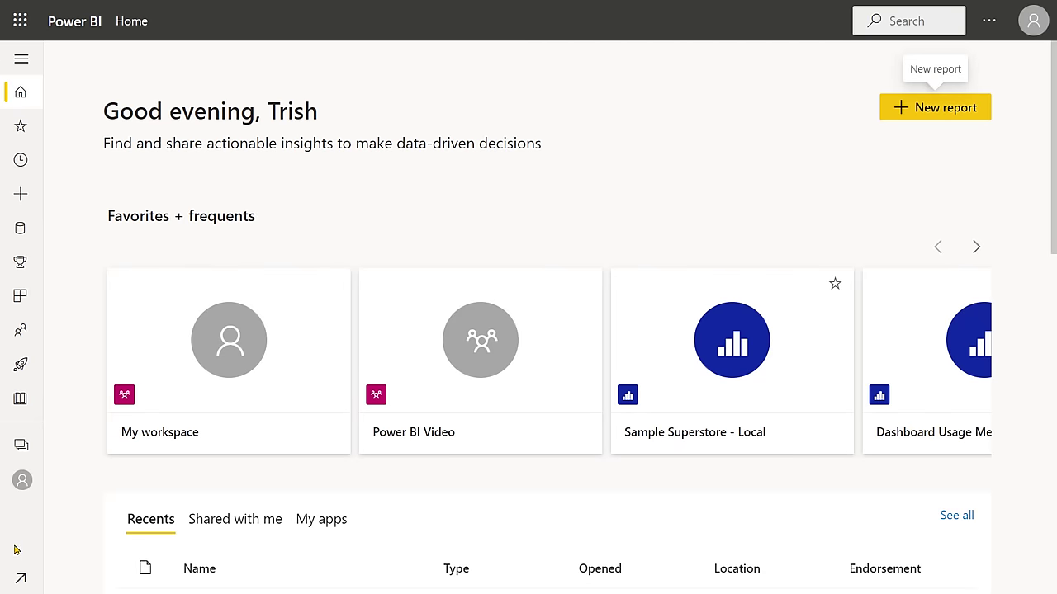
{"action": "left_click", "coordinate": [20, 445]}
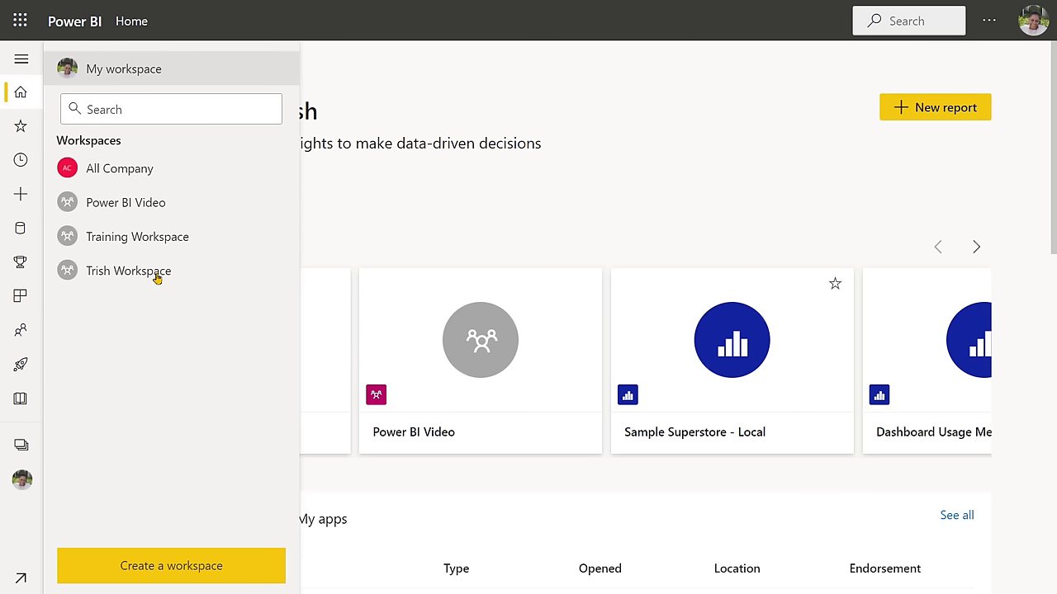
{"action": "left_click", "coordinate": [155, 212]}
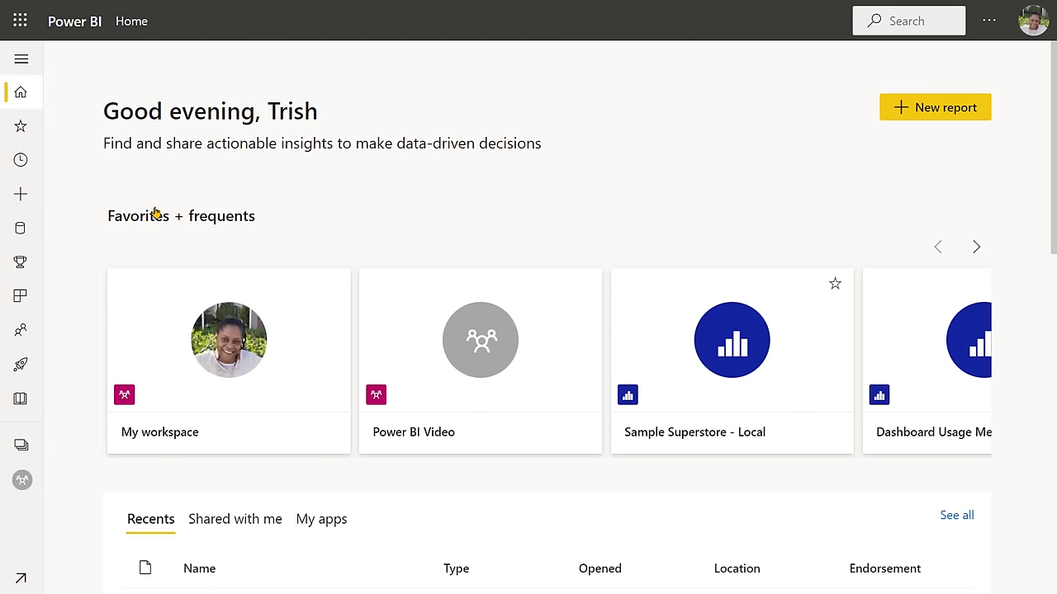